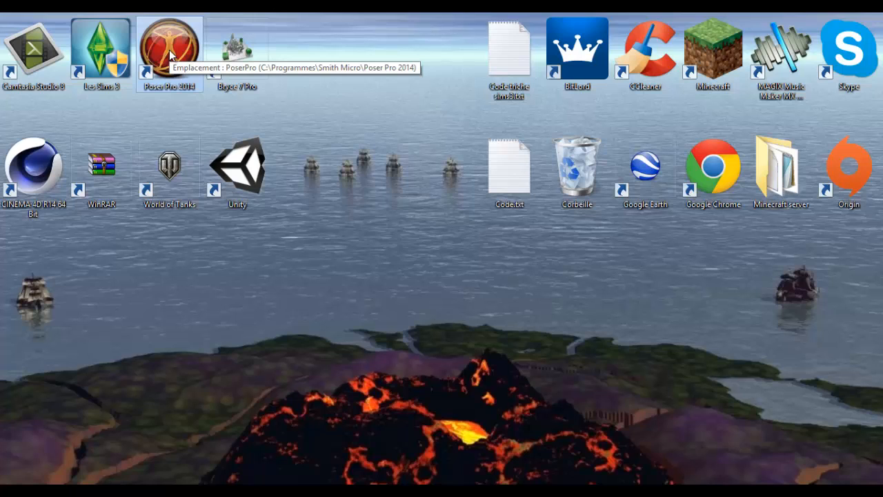
Step: Launch Poser Pro 2014 from the desktop
double_click(169, 55)
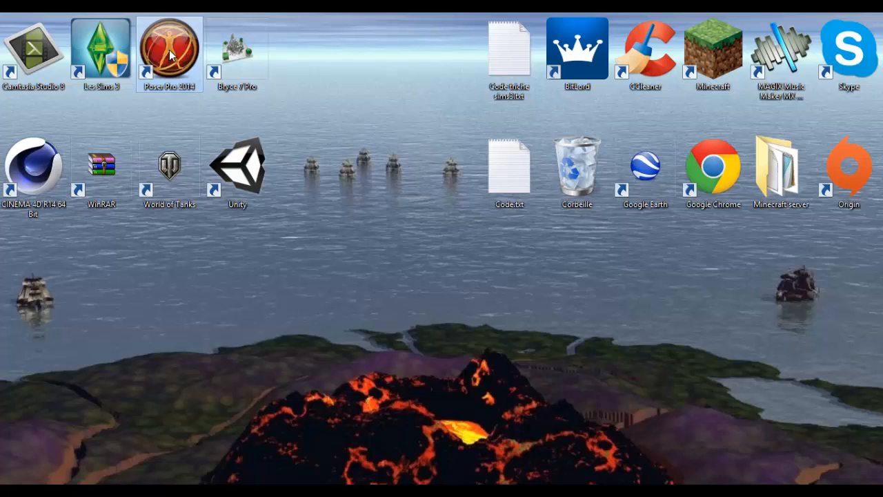
double_click(170, 55)
double_click(169, 55)
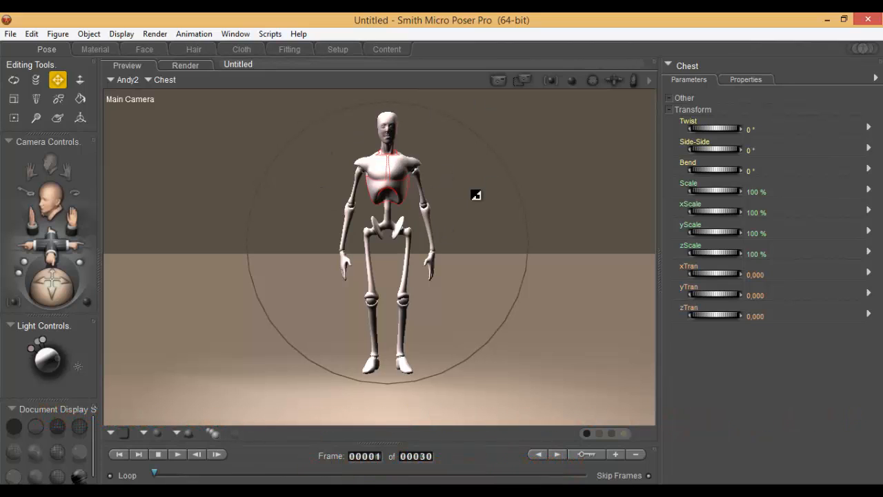
Step: Delete the default Andy2 figure from the scene
key(Delete)
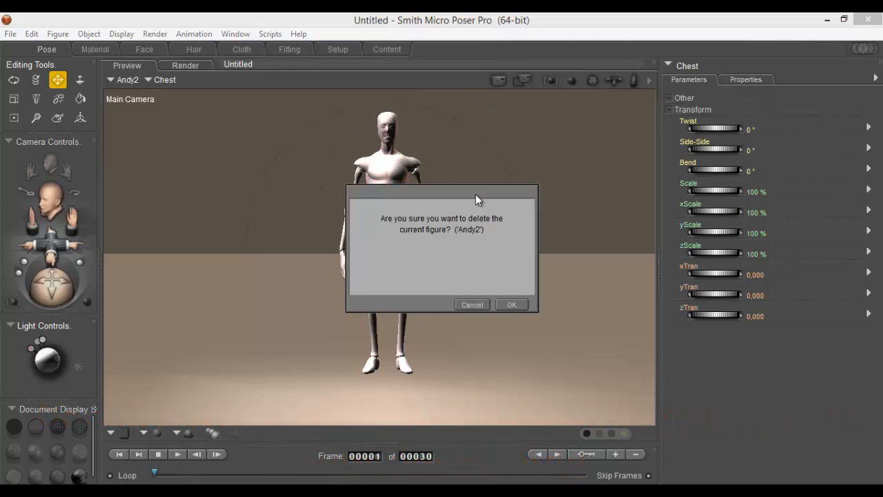
key(Escape)
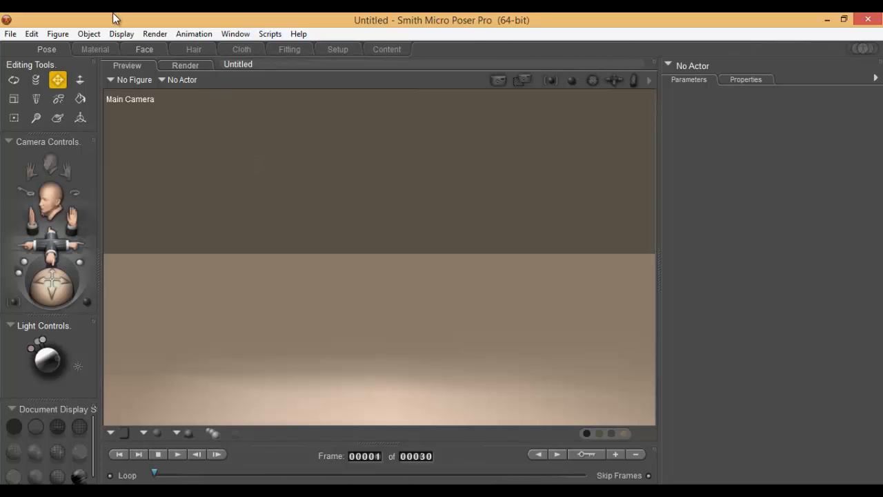
Step: Bring up the Libraries window for the empty scene
click(132, 51)
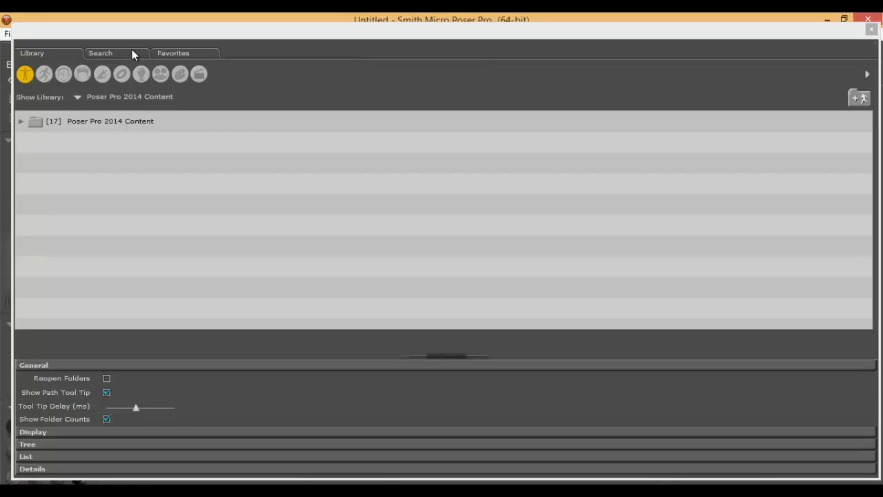
click(871, 30)
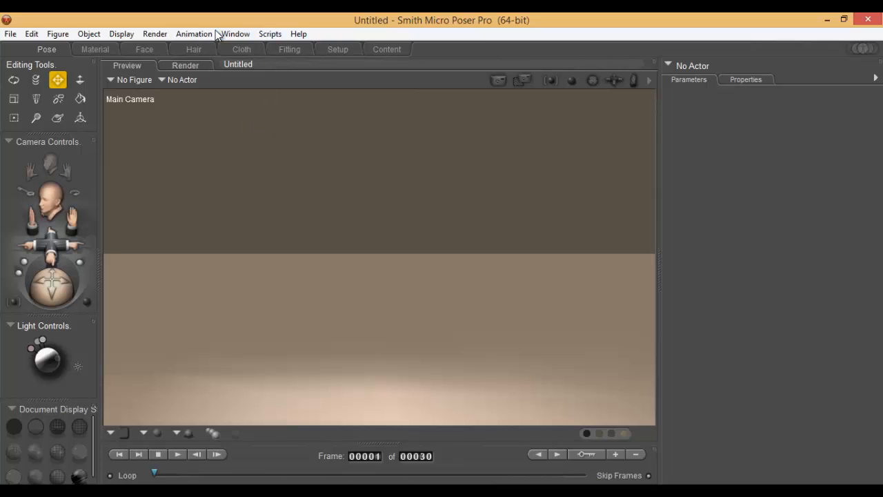
click(234, 34)
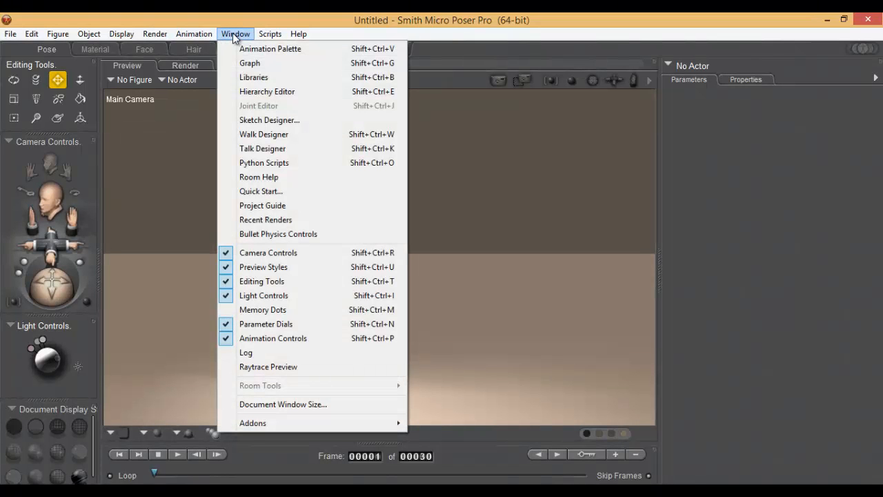
click(293, 77)
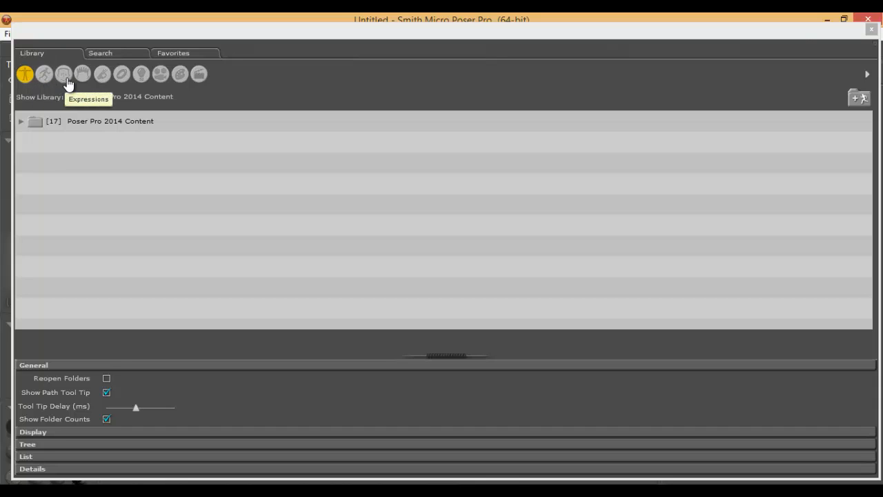
Step: Browse the figure library's Poser Pro 2014 Content to the James folder inside People
click(29, 78)
click(21, 123)
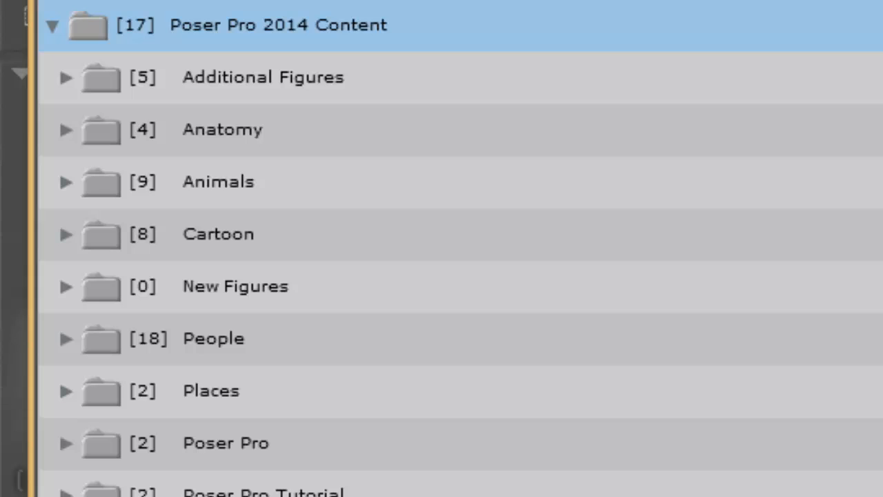
scroll(461, 248, down, 1)
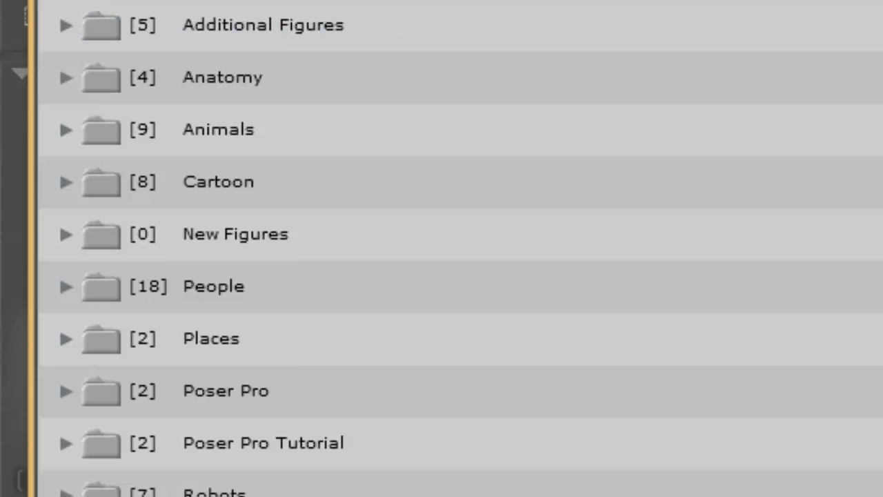
click(67, 291)
click(66, 288)
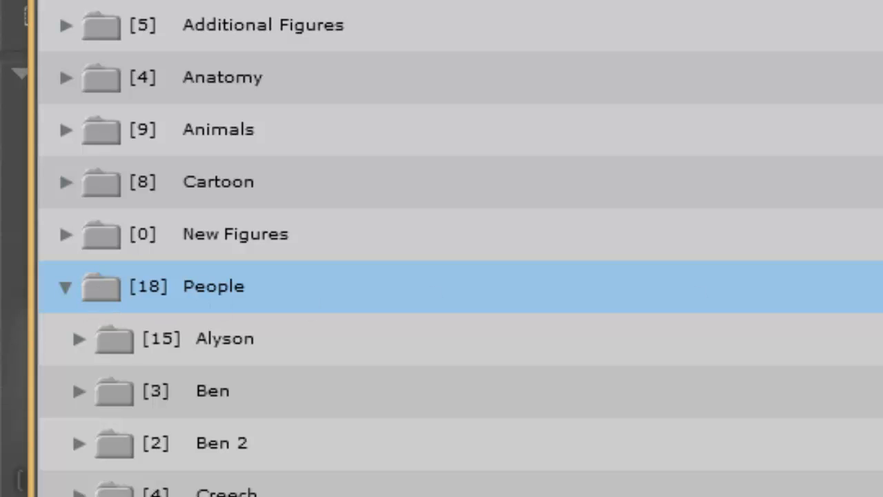
scroll(461, 249, down, 5)
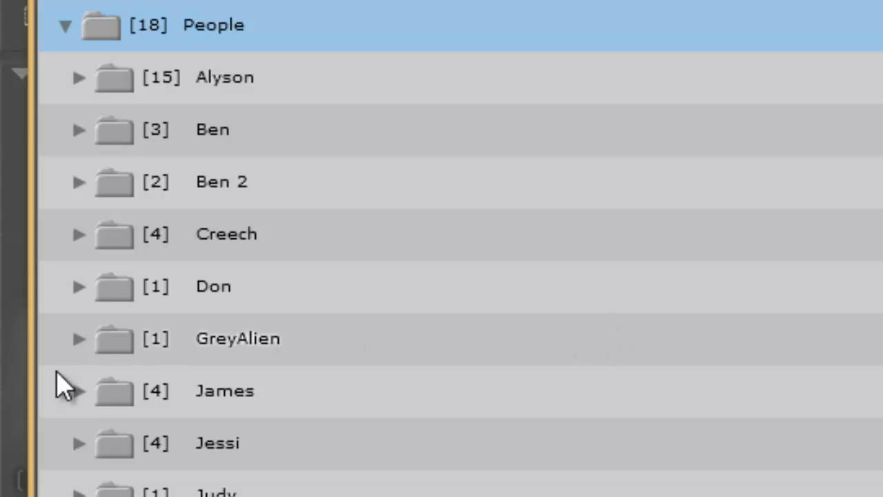
click(79, 392)
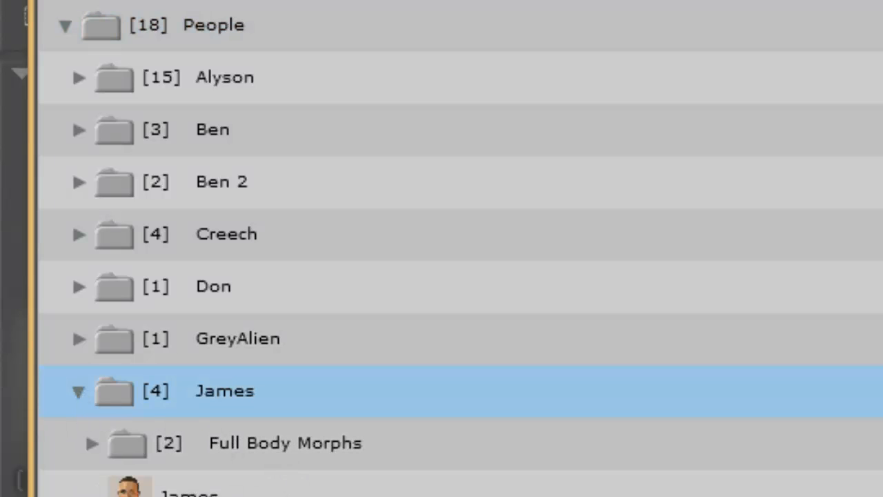
Step: Load the standard James figure from the James folder into the scene
click(276, 487)
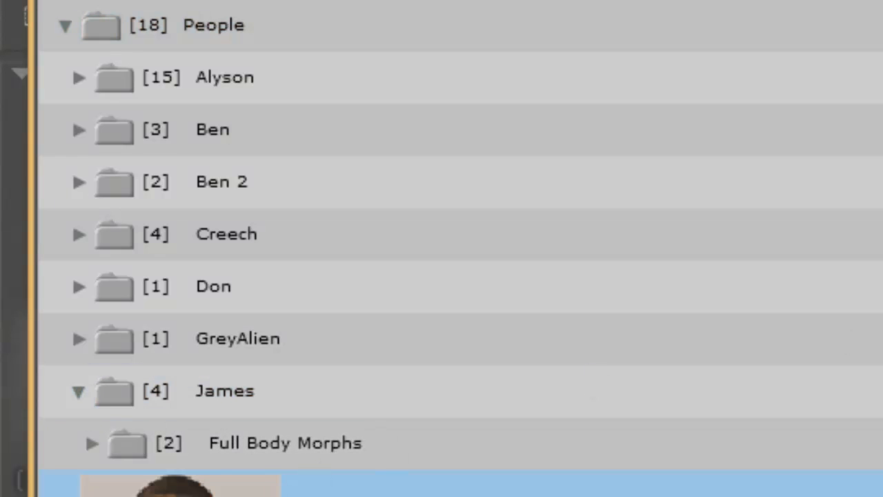
scroll(461, 249, down, 6)
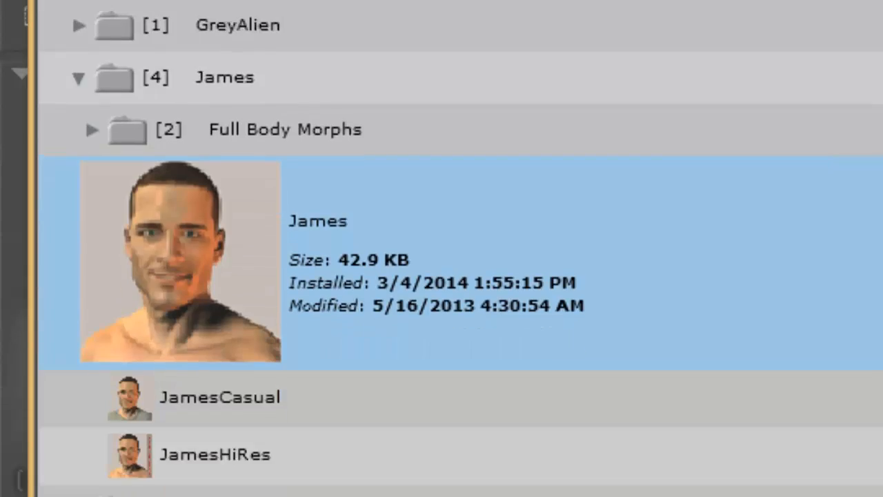
scroll(461, 248, up, 2)
double_click(412, 406)
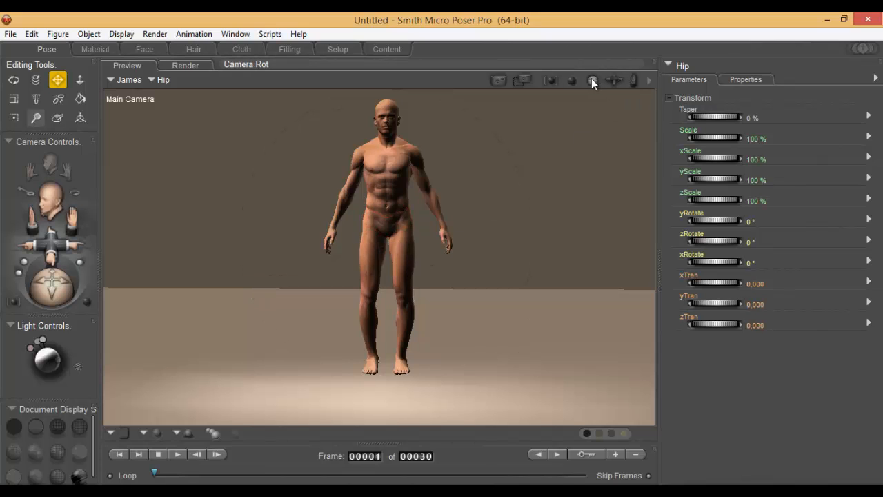
Step: Select the entire Body of the James figure as the current actor
mouse_move(591, 78)
mouse_down()
mouse_move(687, 78)
mouse_move(545, 76)
mouse_move(623, 69)
mouse_move(584, 78)
mouse_move(599, 83)
mouse_move(595, 73)
mouse_up()
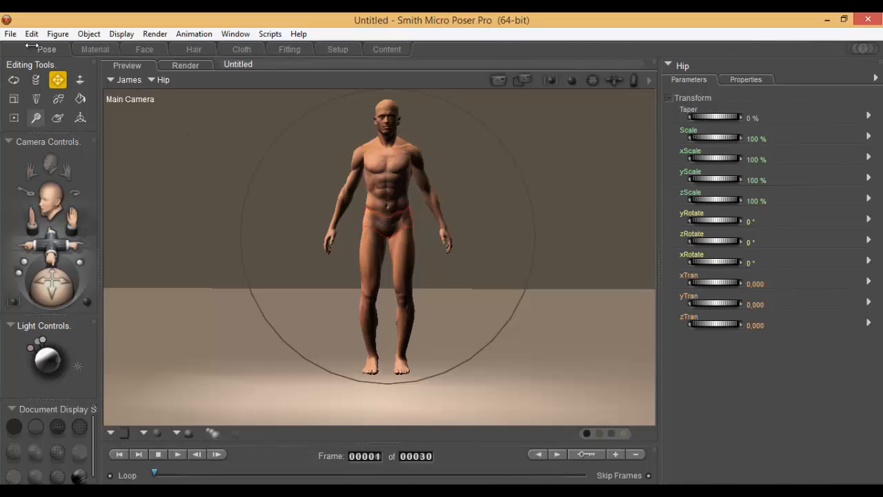
click(412, 164)
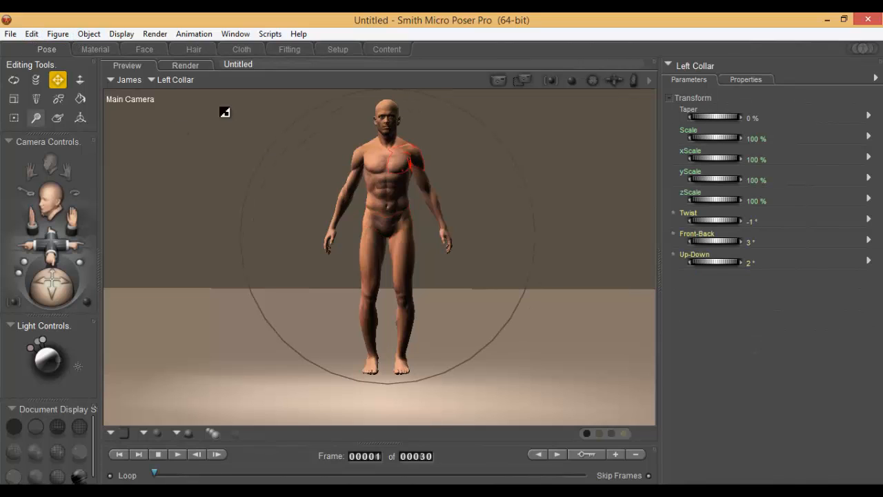
click(125, 79)
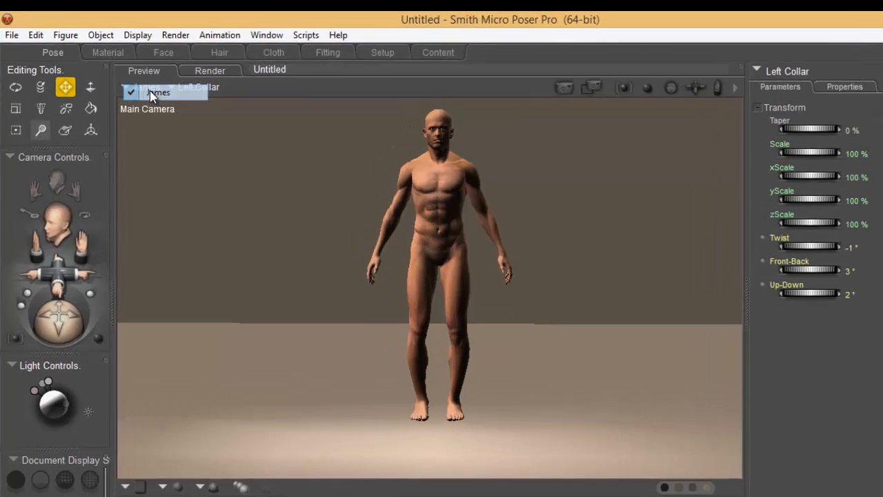
click(125, 83)
click(177, 84)
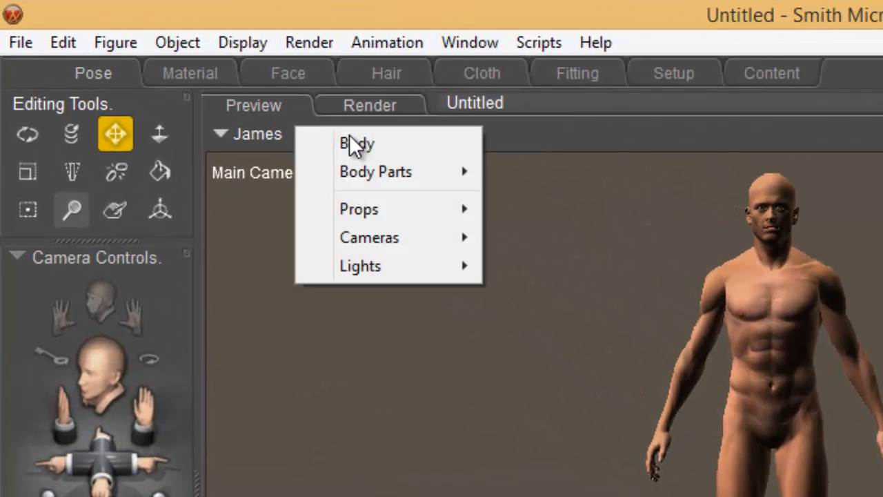
click(352, 142)
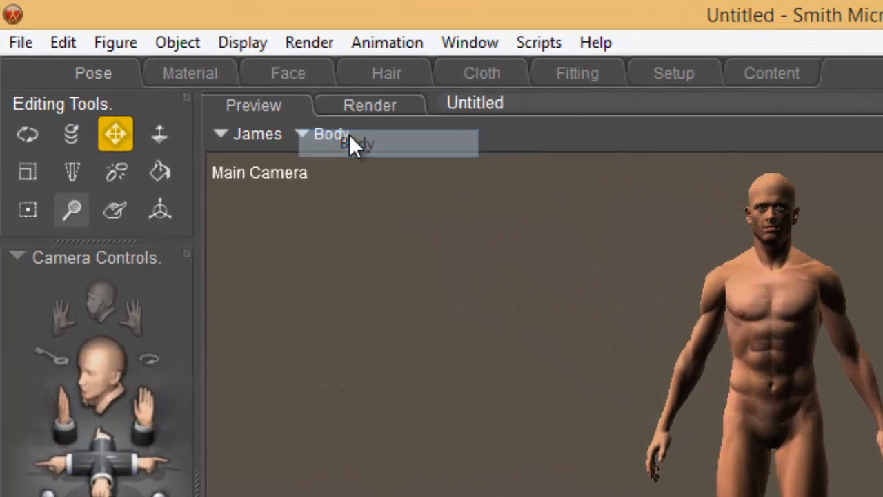
Step: Reset the James figure's pose with Zero Figure
click(98, 43)
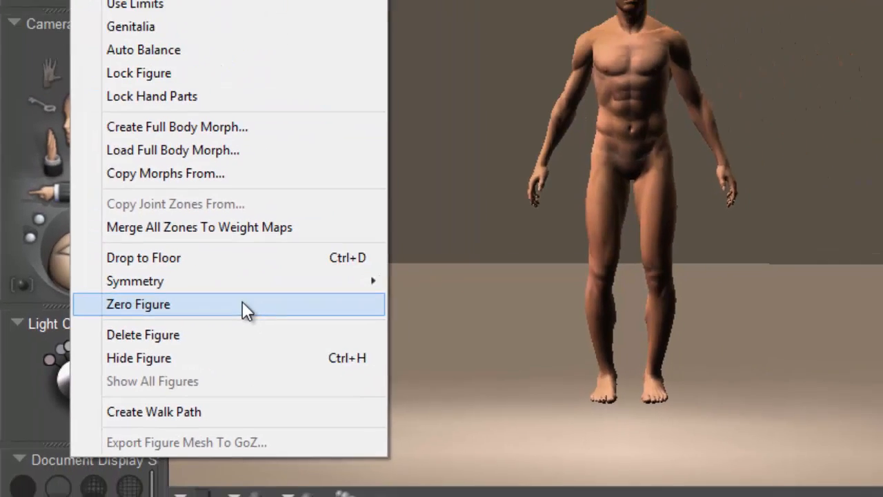
click(285, 301)
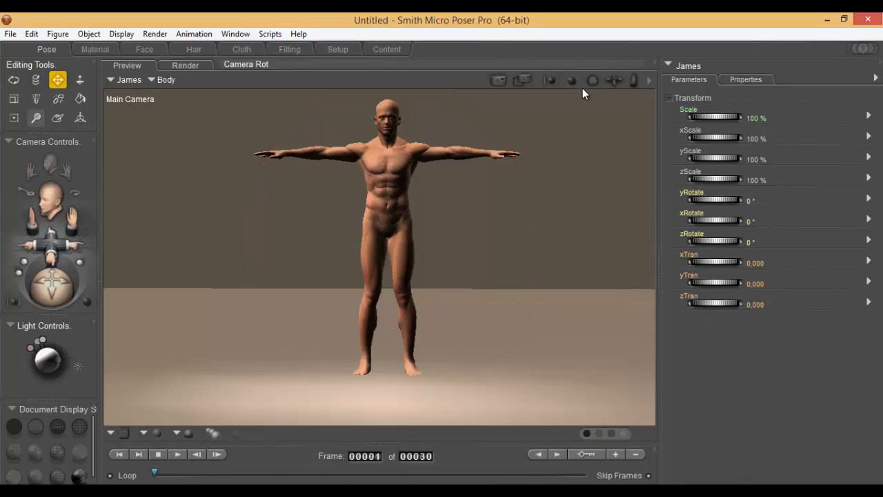
drag(594, 81, 632, 81)
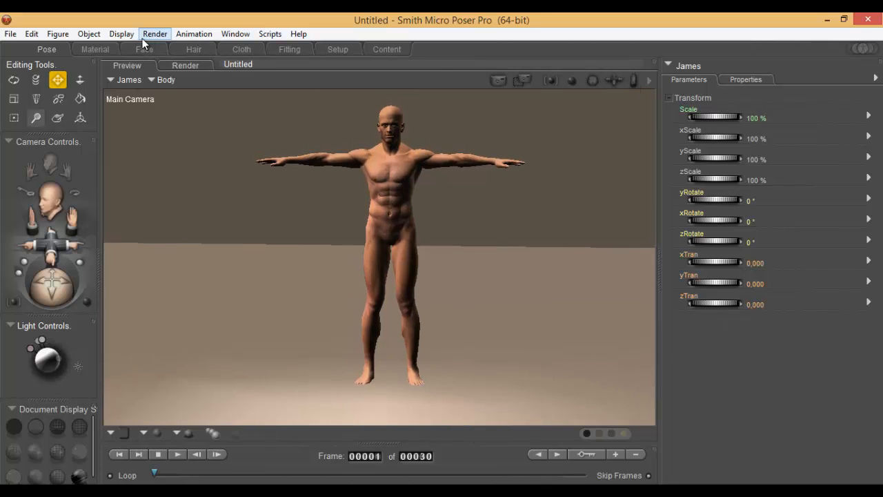
Step: Reopen the library and browse the Hair category's Poser Pro 2014 Content to the James Hair folder inside People
key(ctrl+shift+b)
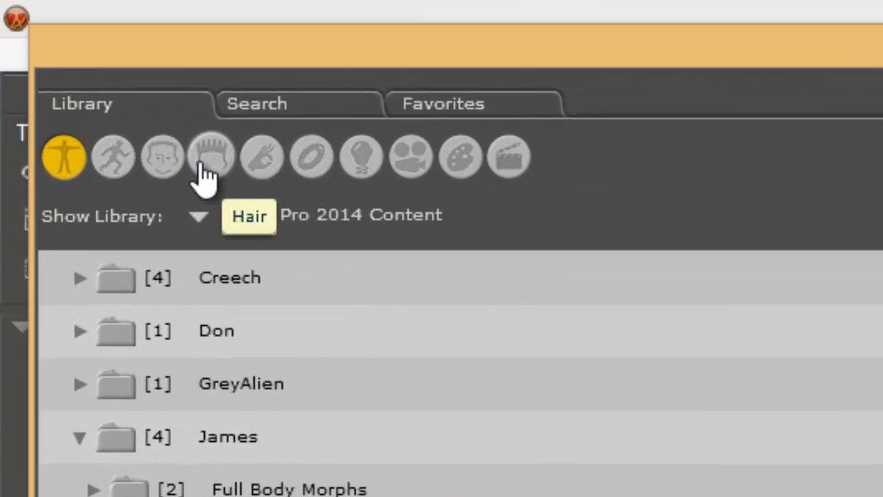
click(194, 161)
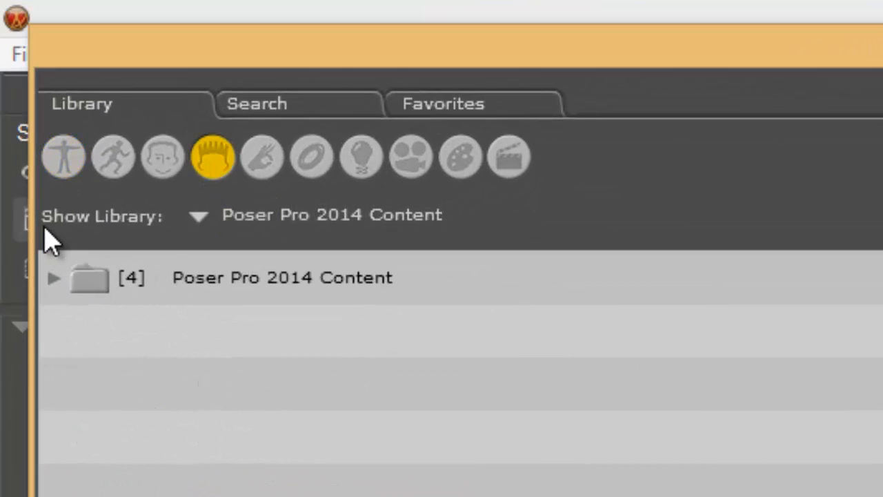
click(47, 277)
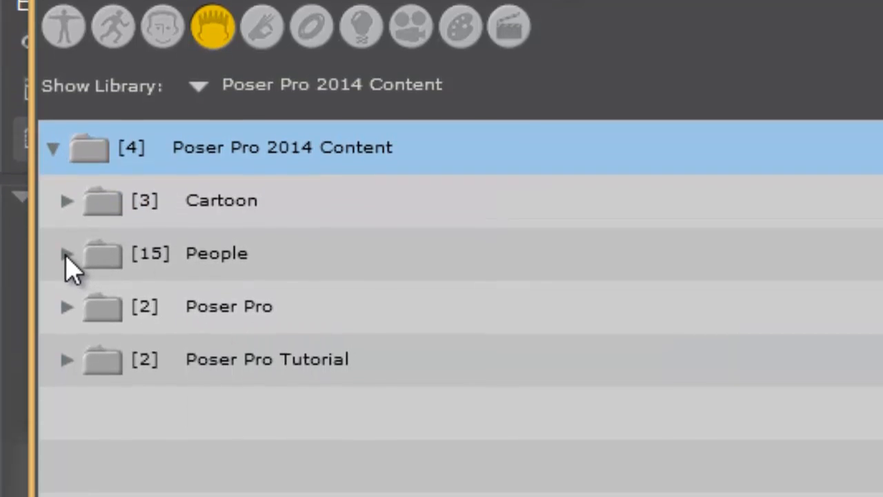
click(67, 257)
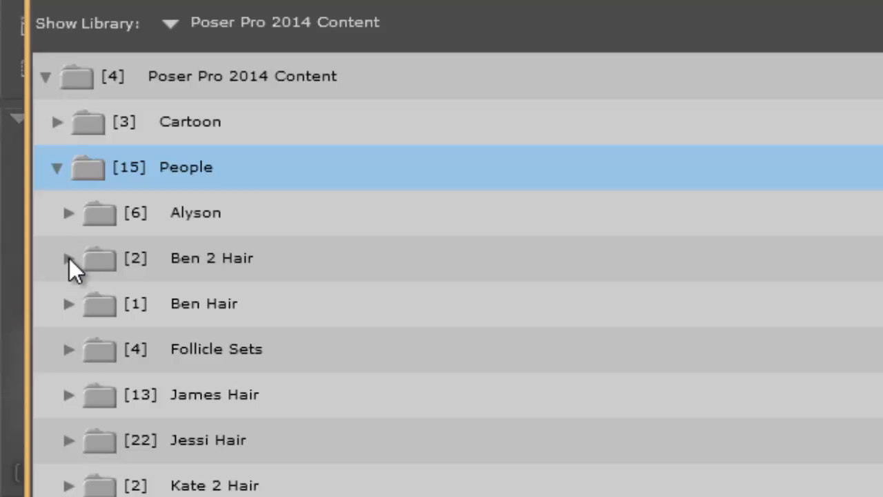
click(69, 258)
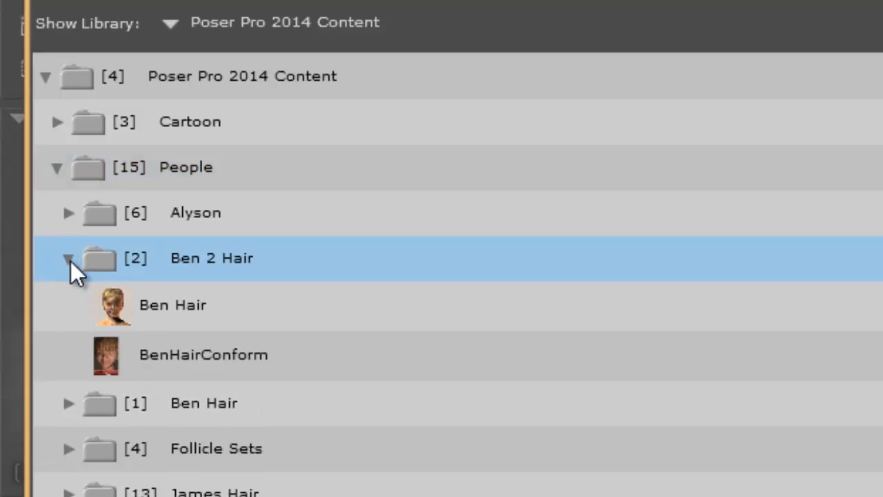
click(68, 259)
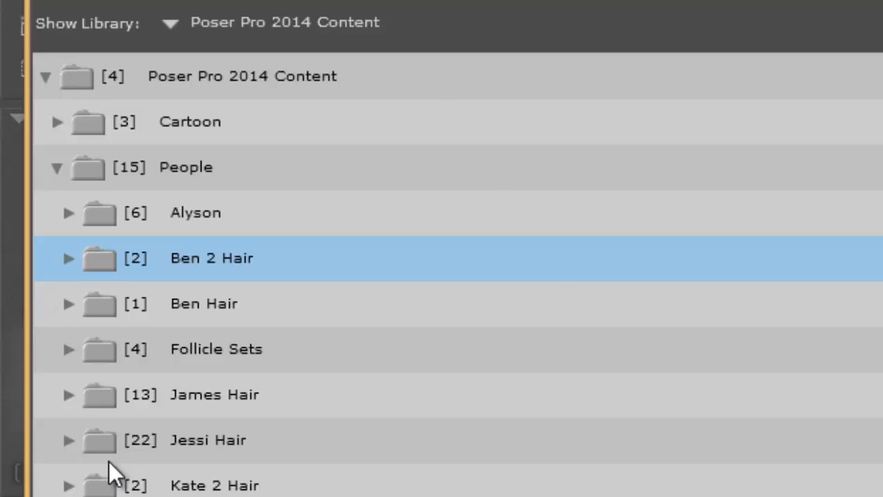
click(69, 401)
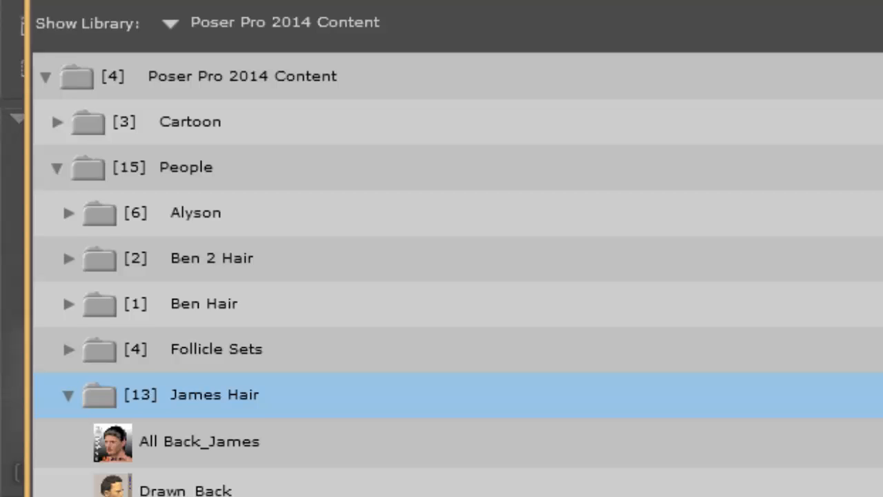
Step: Add the James_Short hair from the James Hair folder to the figure
scroll(458, 275, down, 5)
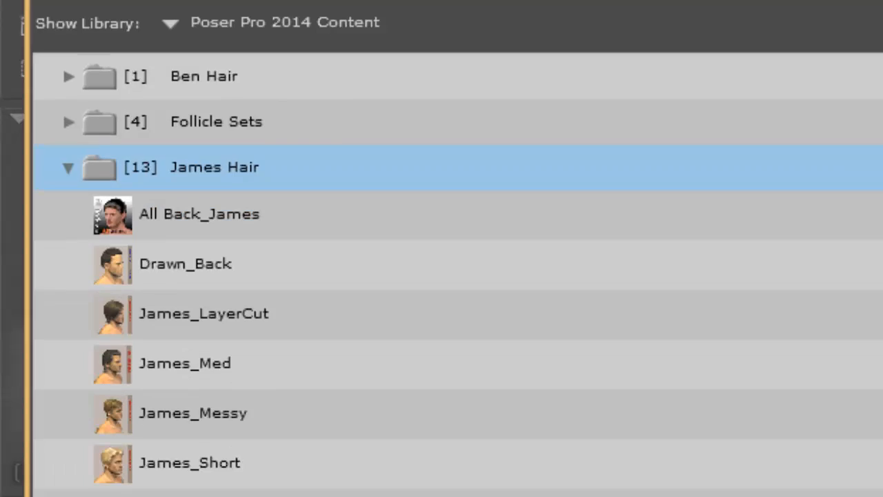
scroll(458, 275, down, 1)
scroll(458, 275, down, 2)
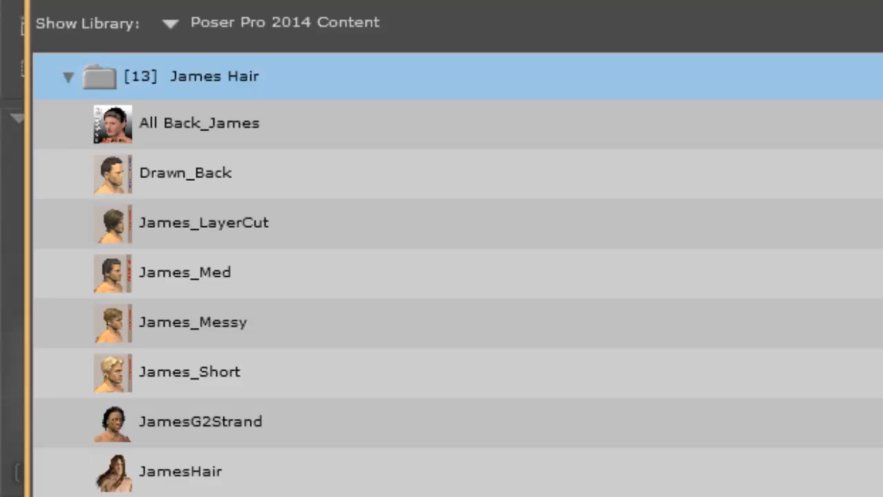
click(148, 330)
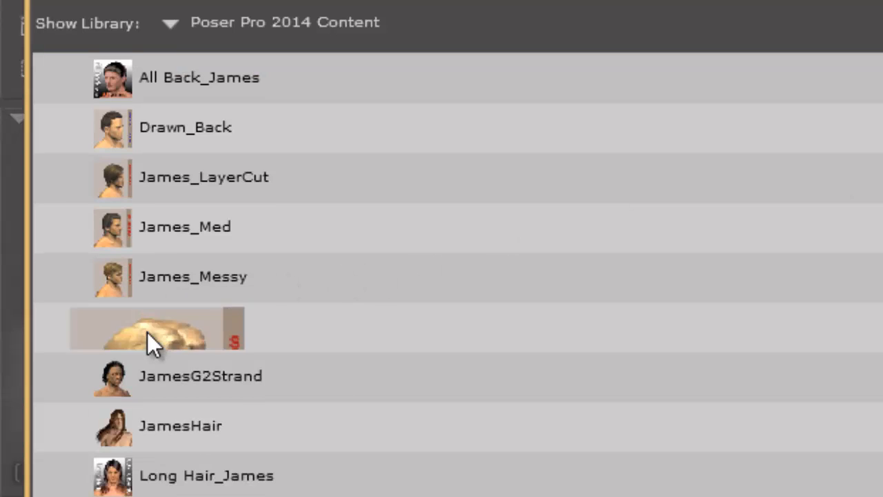
double_click(522, 411)
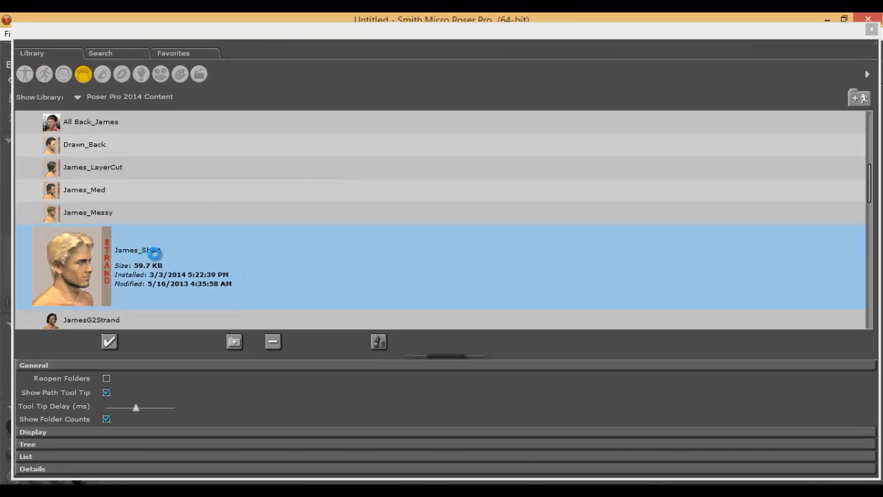
Step: Close the library, switch to the Face Camera and frame James's whole head in the preview
mouse_move(156, 259)
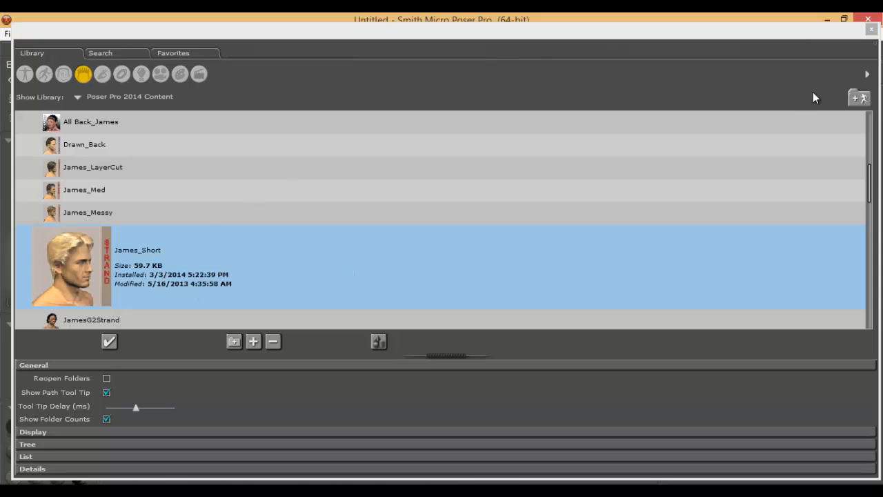
click(871, 30)
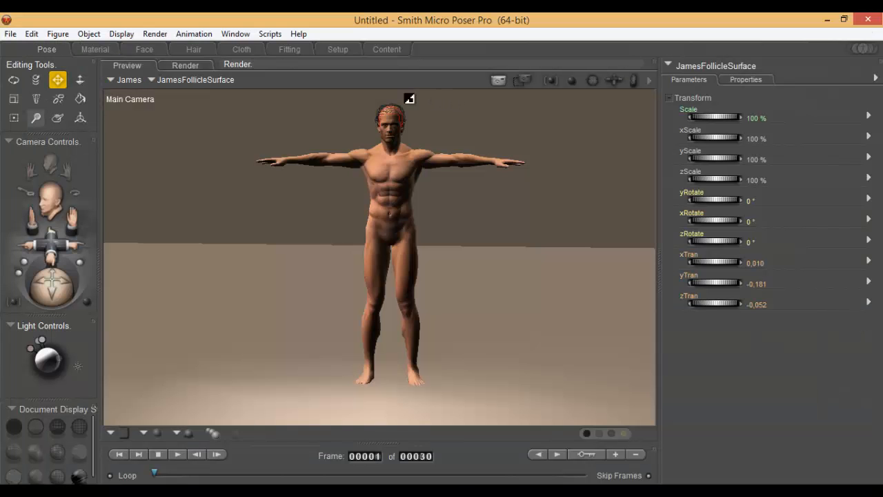
drag(592, 79, 632, 77)
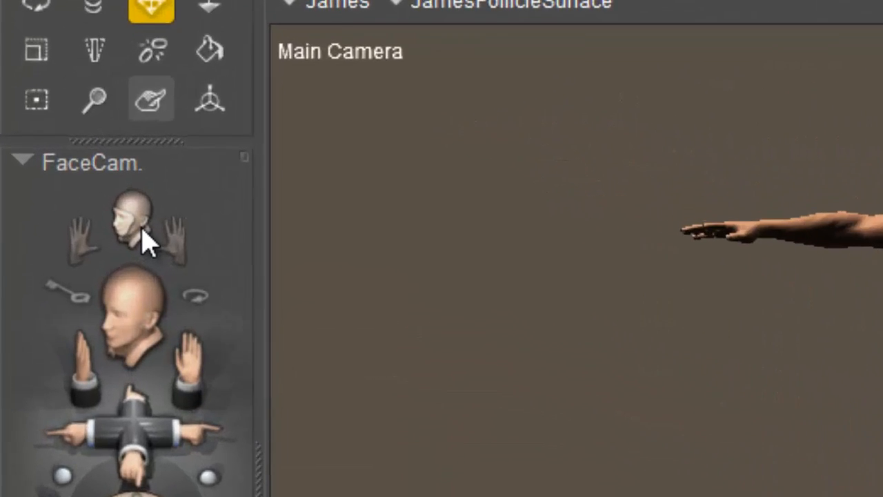
click(79, 184)
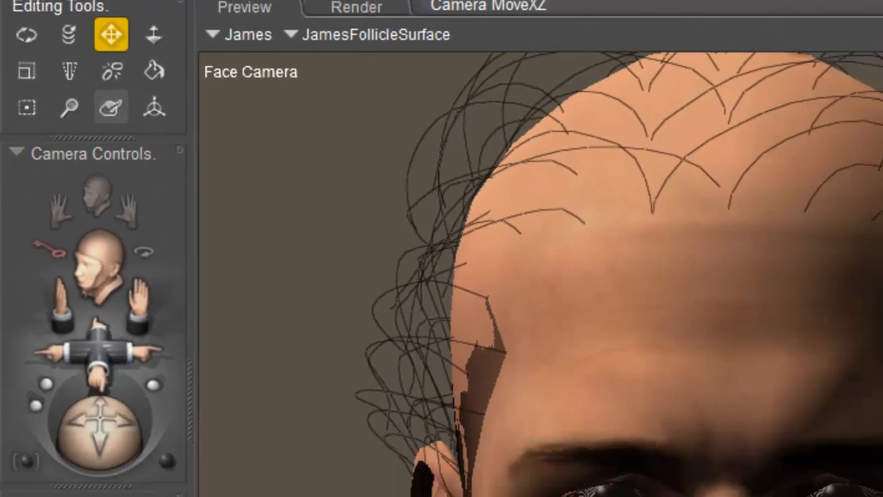
drag(617, 76, 616, 80)
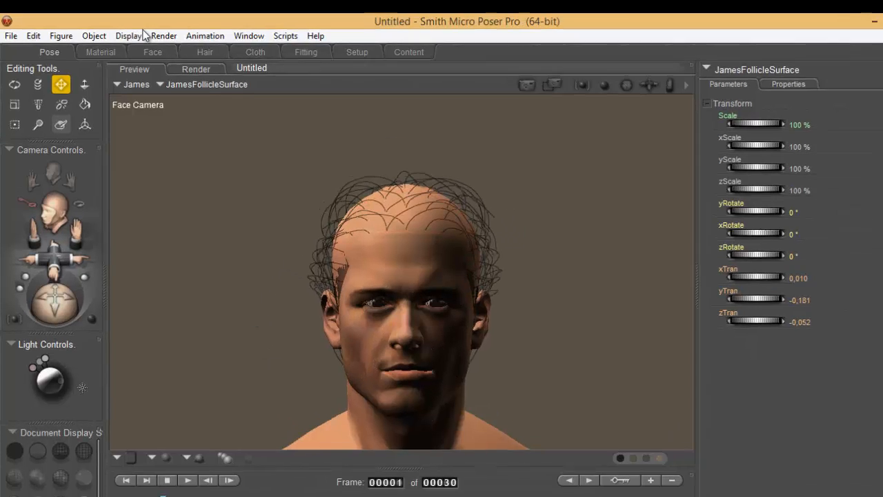
Step: Render the face view with FireFly using the existing manual render settings, and return to the preview
click(156, 36)
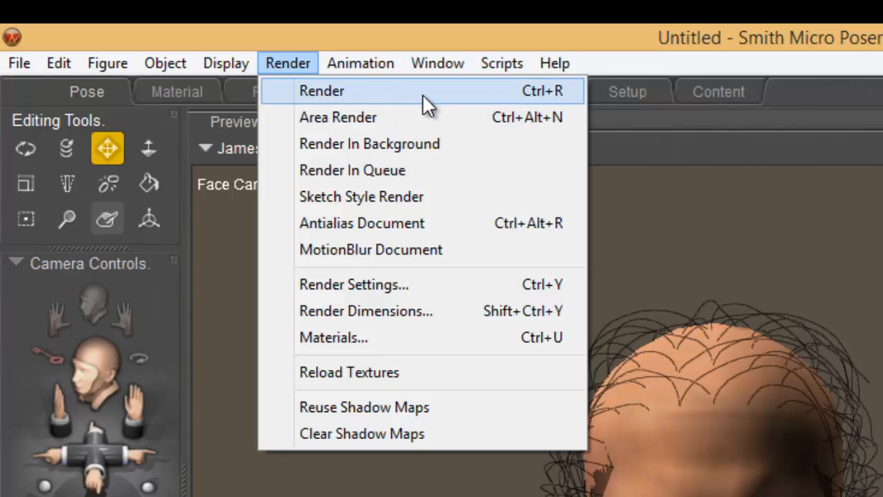
click(408, 285)
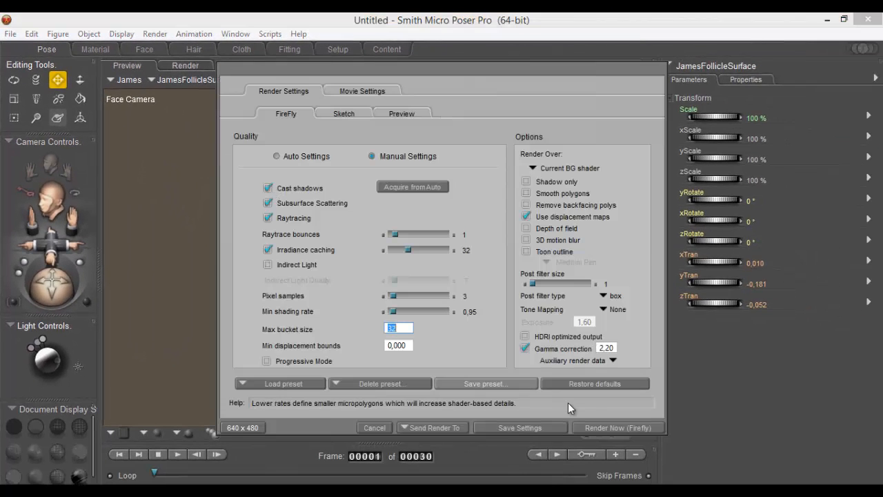
click(597, 429)
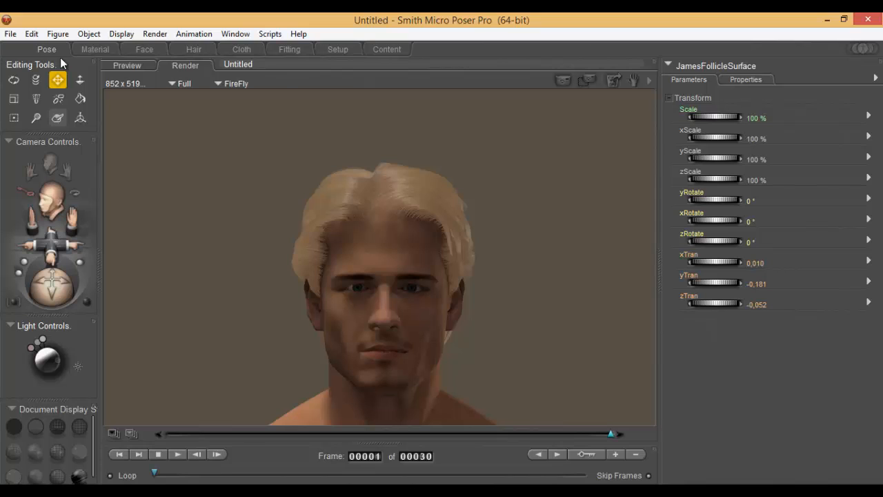
click(114, 63)
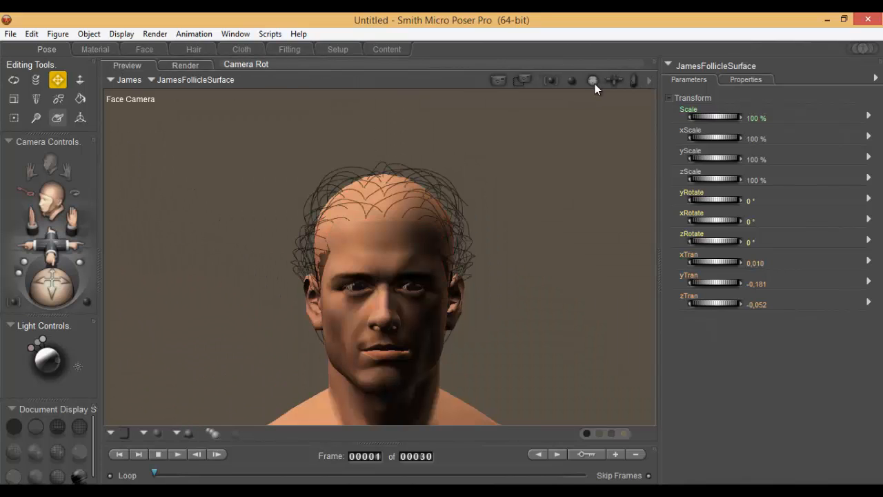
mouse_move(595, 83)
mouse_down()
mouse_move(608, 82)
mouse_move(544, 83)
mouse_move(595, 82)
mouse_up()
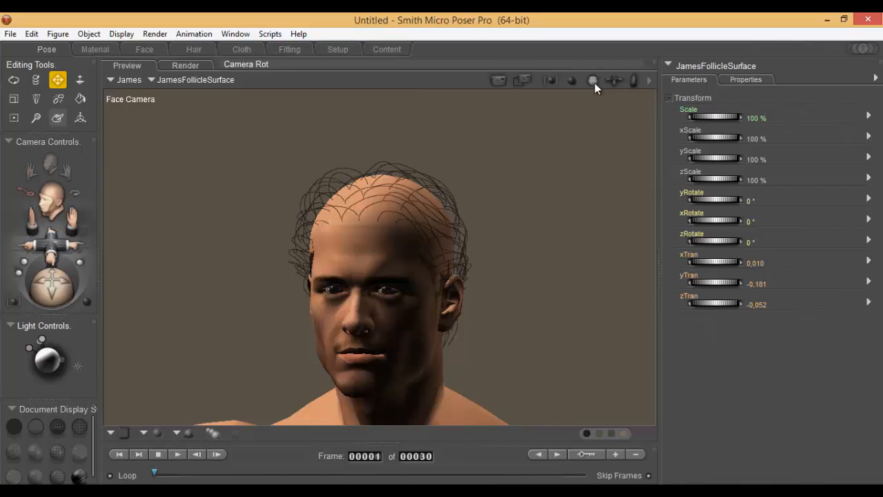
key(ctrl+z)
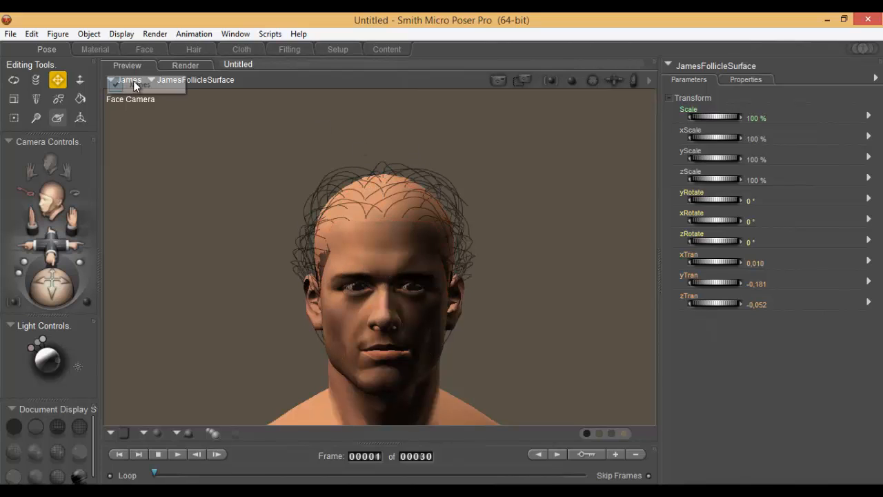
click(133, 81)
click(136, 81)
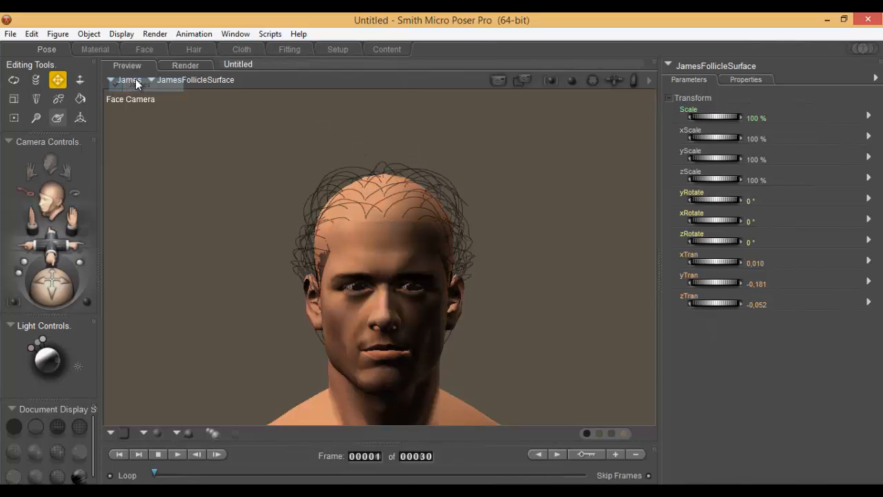
Step: Select the HairLEFT prop as the current actor and delete it from the scene
click(190, 80)
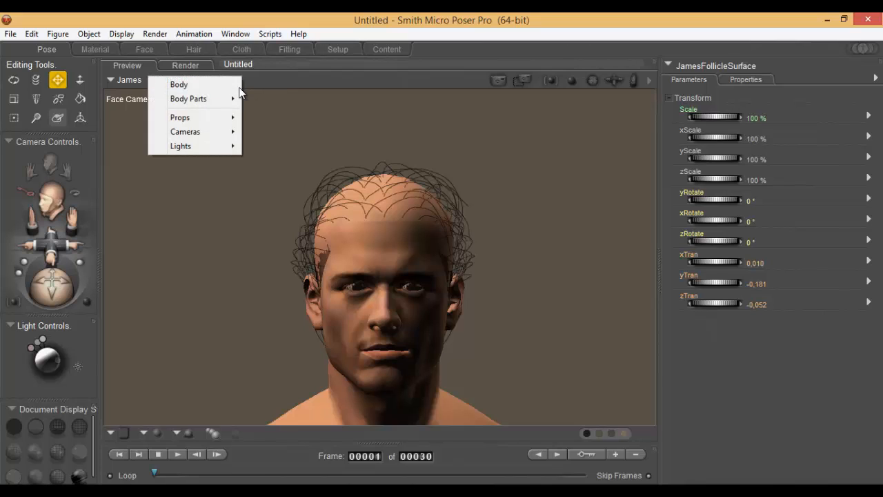
mouse_move(216, 107)
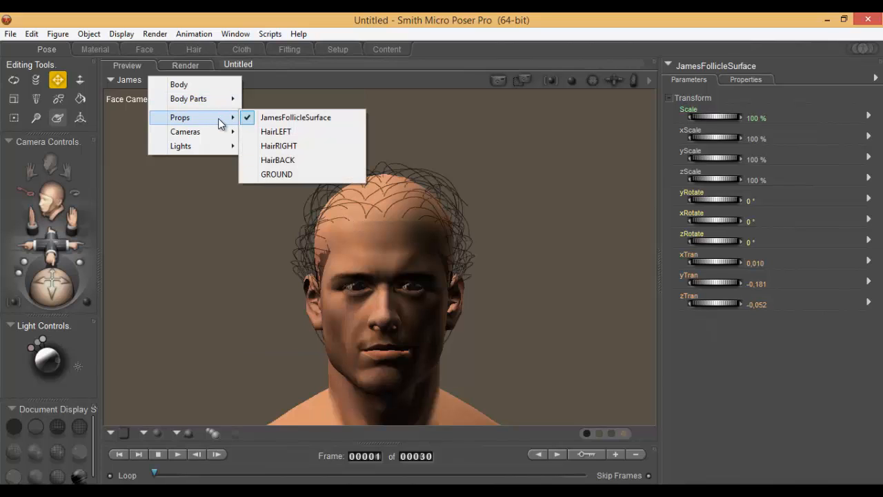
click(268, 131)
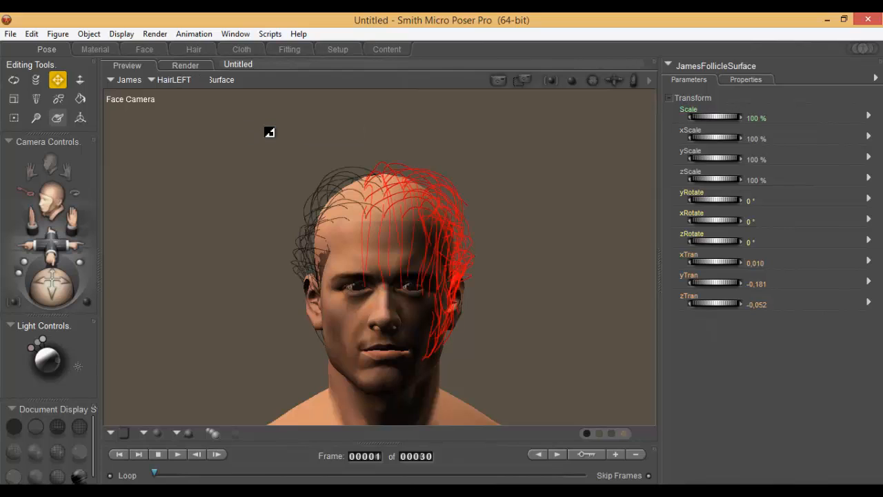
key(Delete)
key(Return)
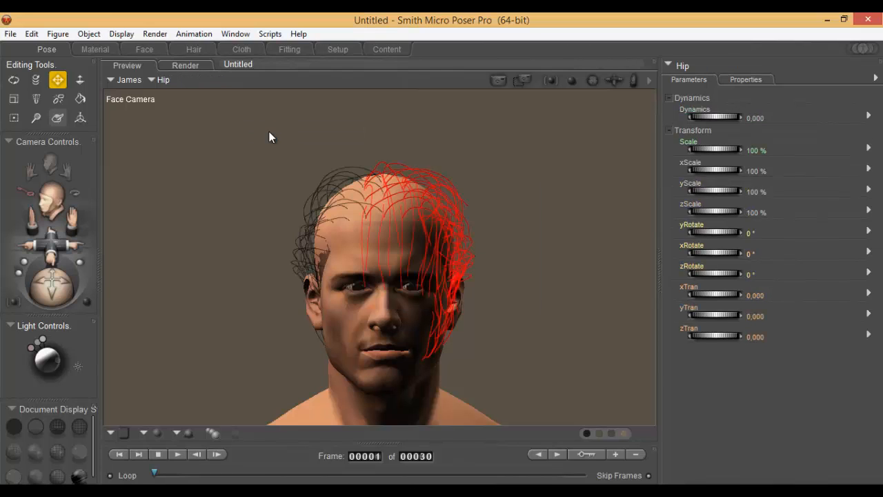
Step: Select the HairRIGHT prop as the current actor and delete it from the scene
click(161, 80)
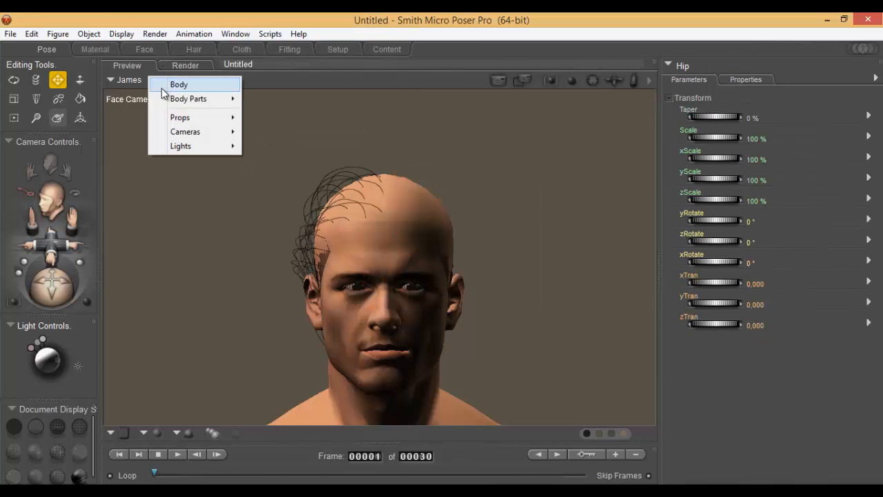
mouse_move(181, 119)
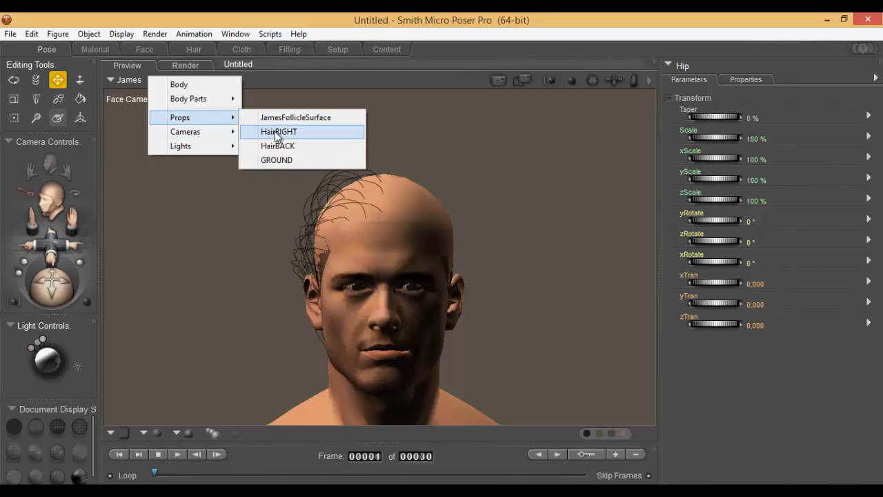
click(274, 131)
key(Delete)
key(Return)
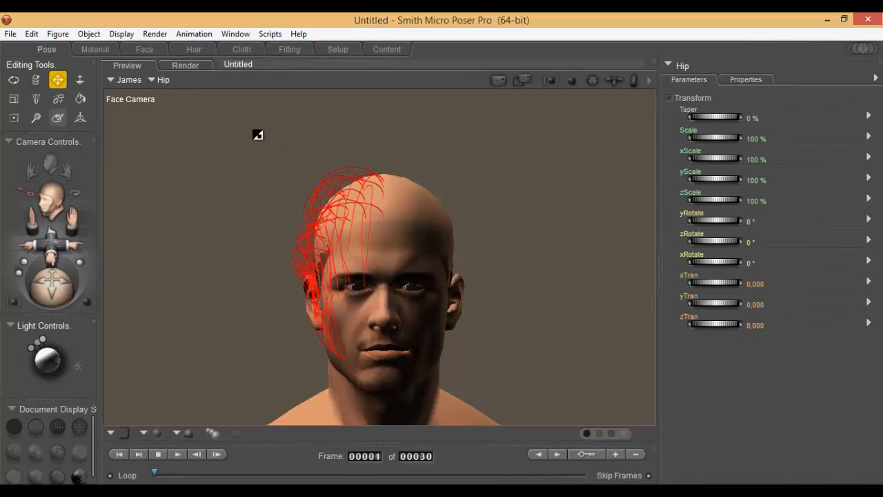
Step: Select the HairBACK prop as the current actor and delete it from the scene
click(165, 81)
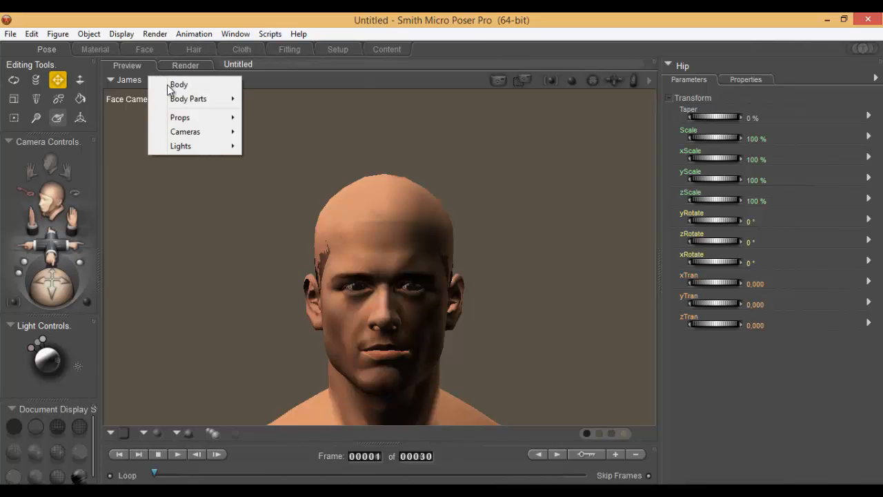
mouse_move(208, 118)
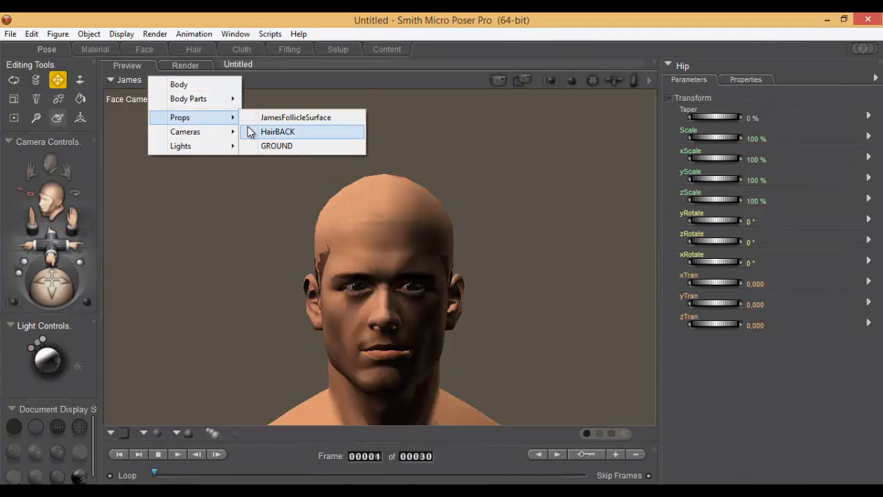
click(253, 132)
key(Delete)
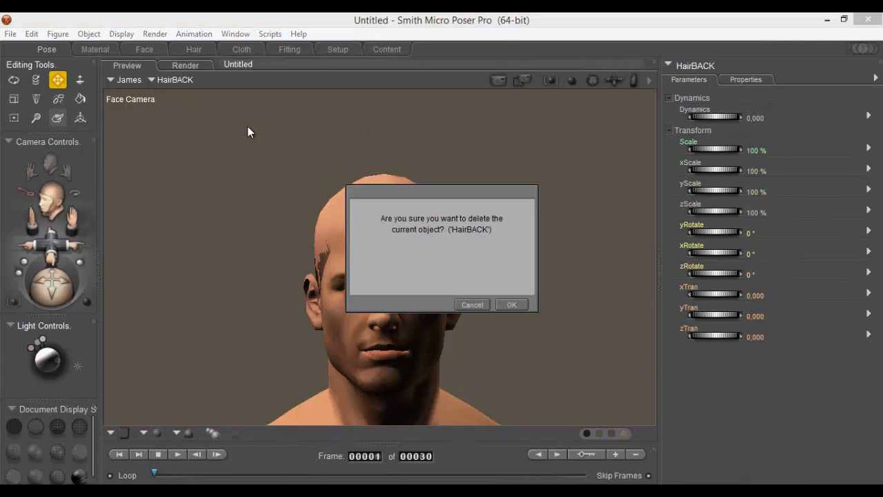
key(Return)
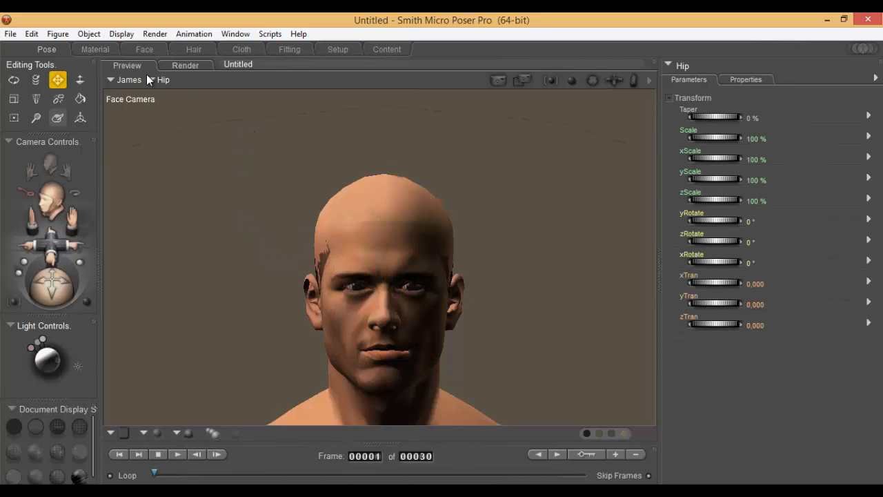
Step: Delete the JamesFollicleSurface prop, the base surface of the James_Short hair
click(149, 76)
click(203, 85)
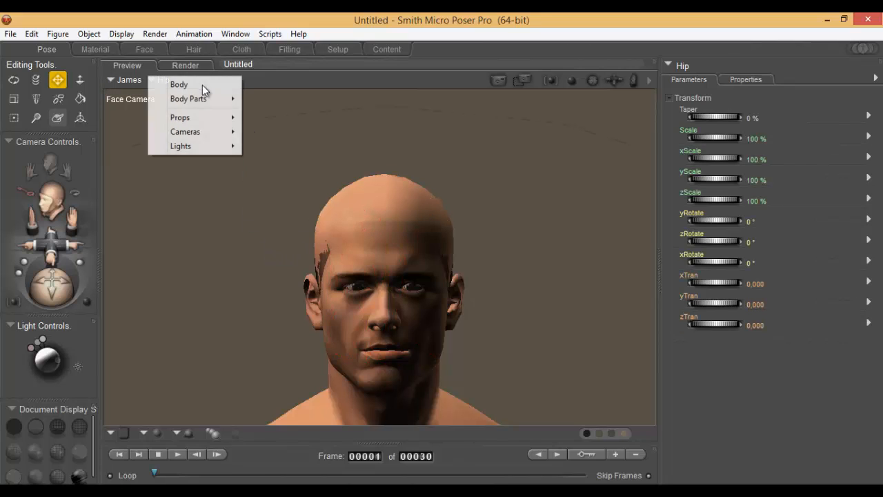
click(251, 118)
key(Delete)
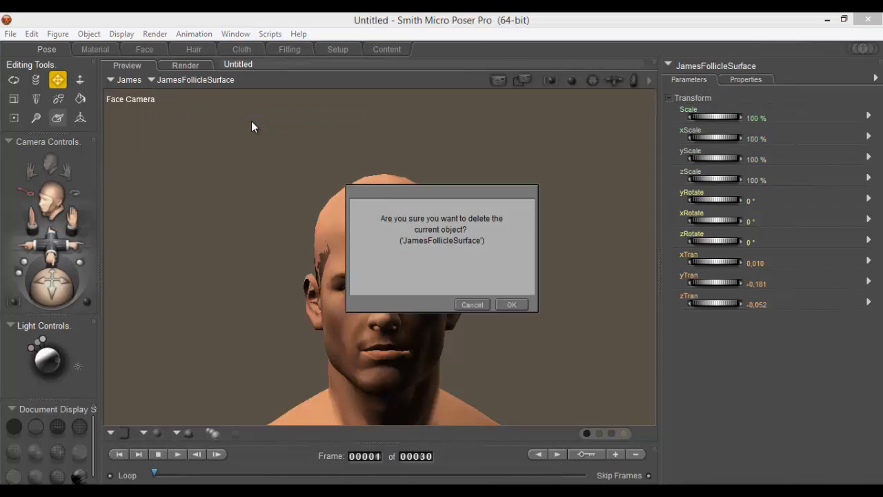
key(Return)
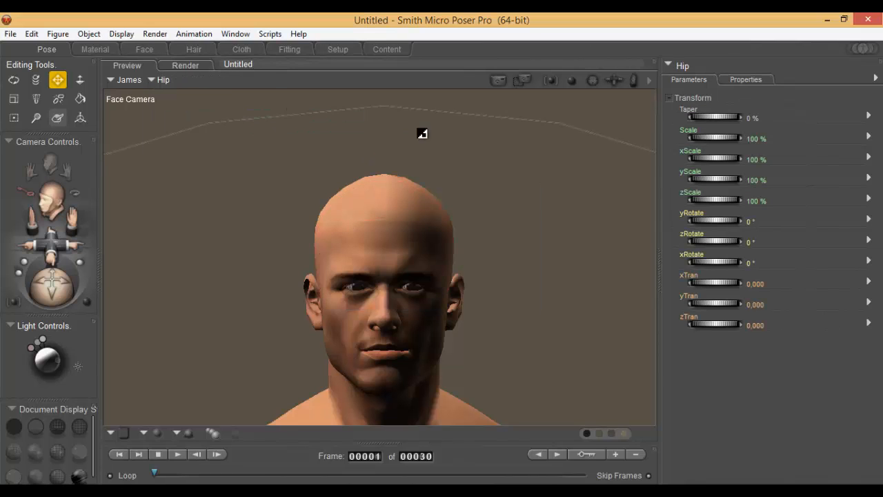
Step: Select James's head, add the James_Med hair from the library, and close the library
click(400, 216)
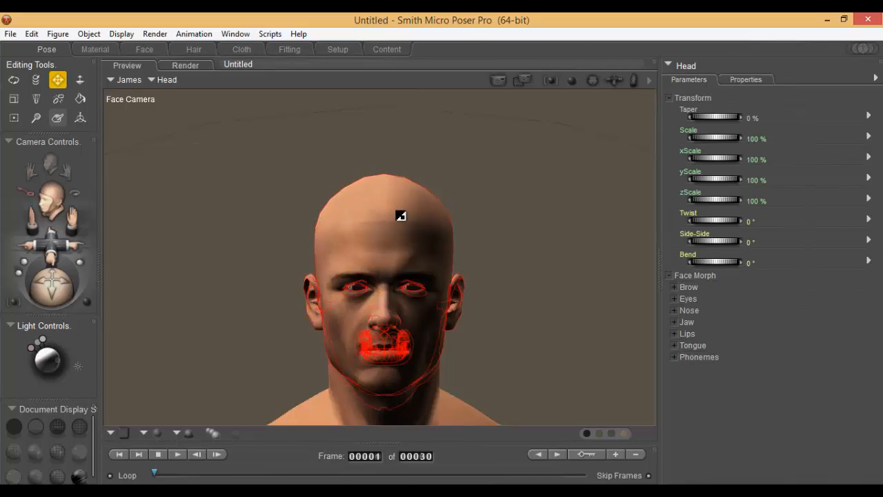
click(185, 45)
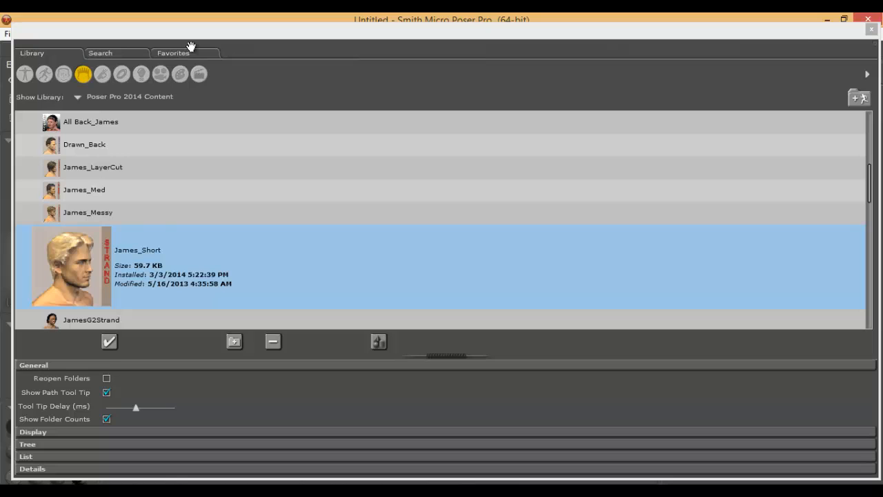
click(100, 197)
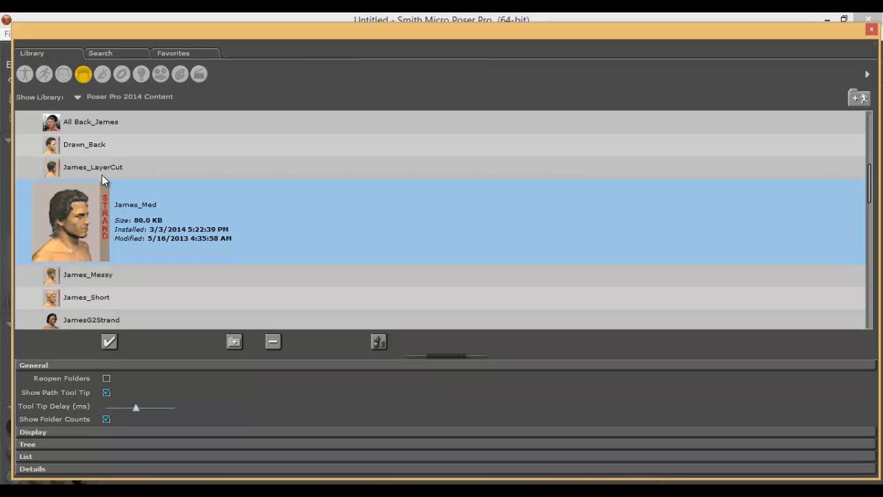
click(101, 171)
click(106, 141)
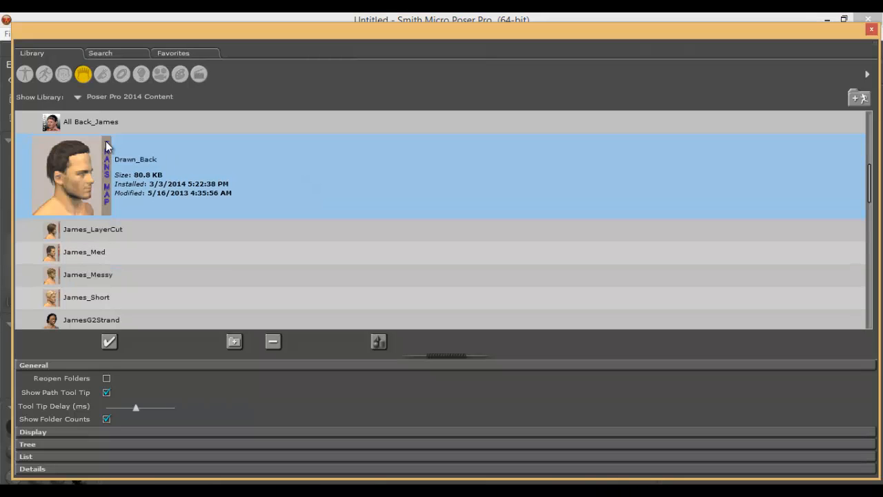
click(106, 243)
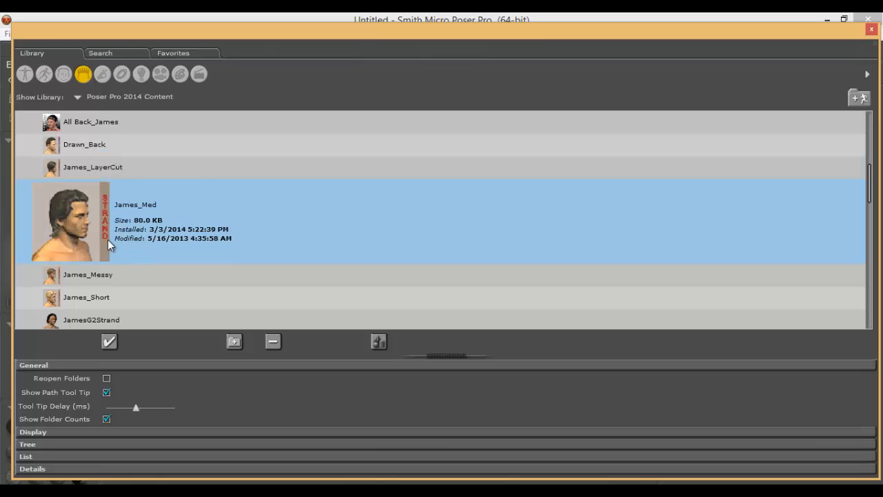
double_click(141, 210)
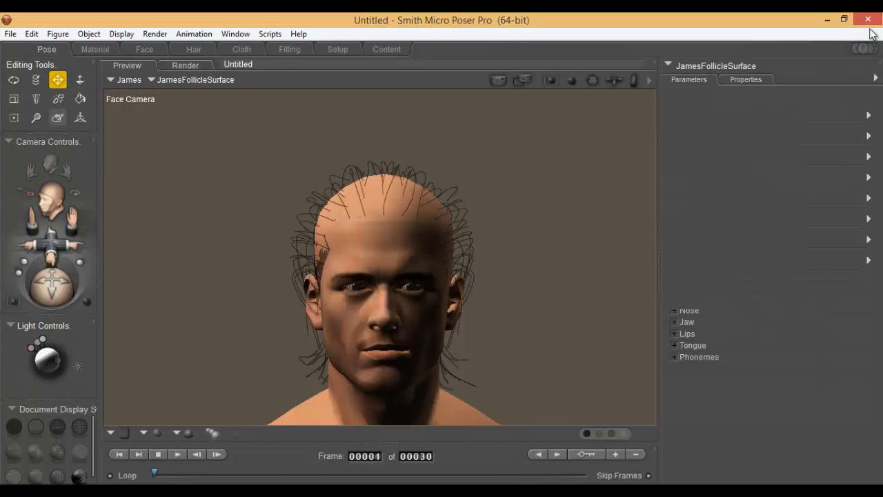
click(870, 29)
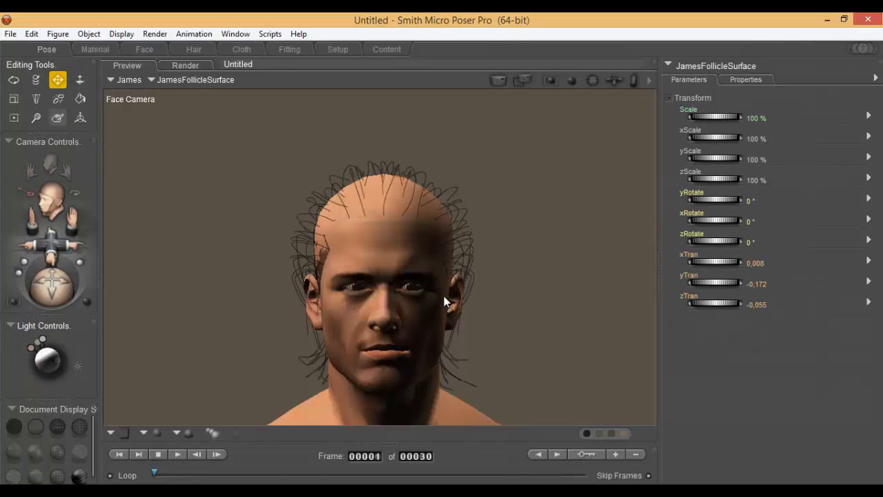
Step: Render James's head with the James_Med hair using the current manual FireFly settings
click(155, 34)
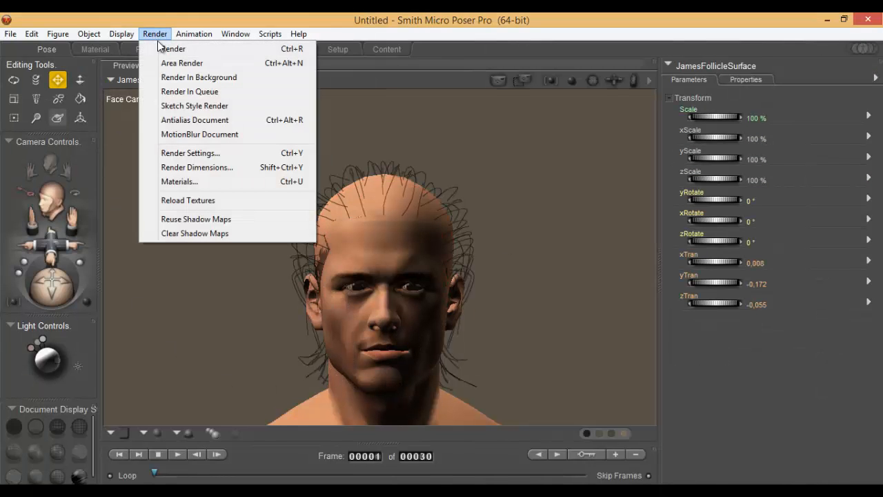
click(225, 156)
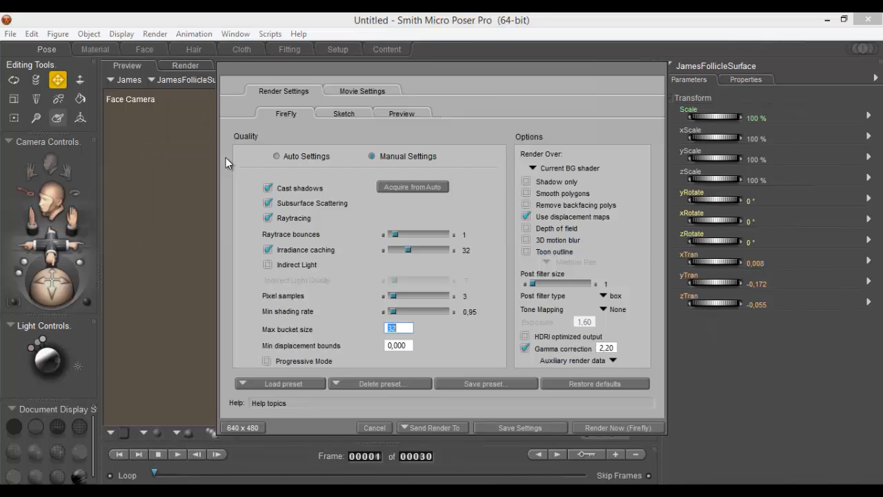
click(608, 426)
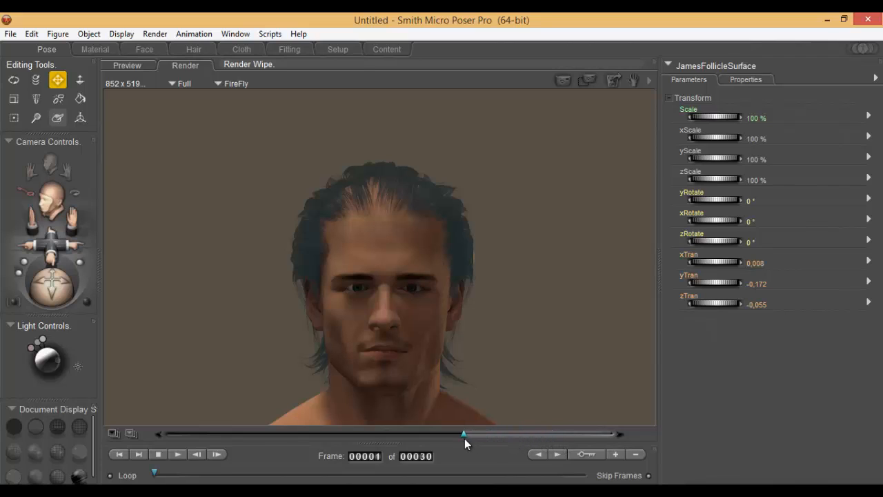
Step: Compare the James_Med render with the previous one using the render wipe, and return to the preview with the whole figure in view
drag(465, 439, 440, 434)
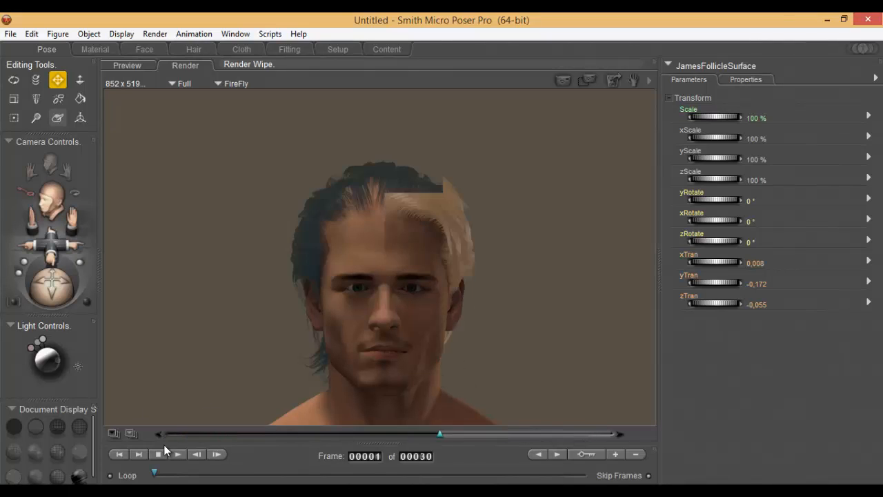
drag(164, 446, 395, 449)
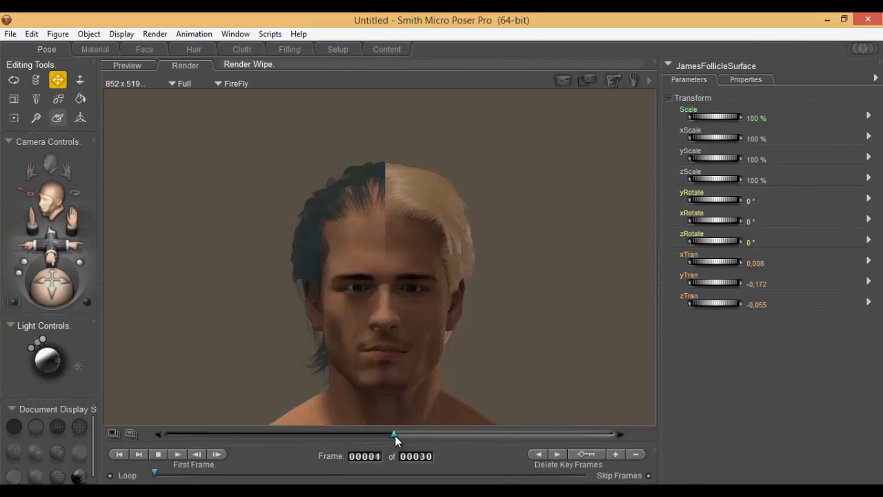
drag(391, 434, 645, 418)
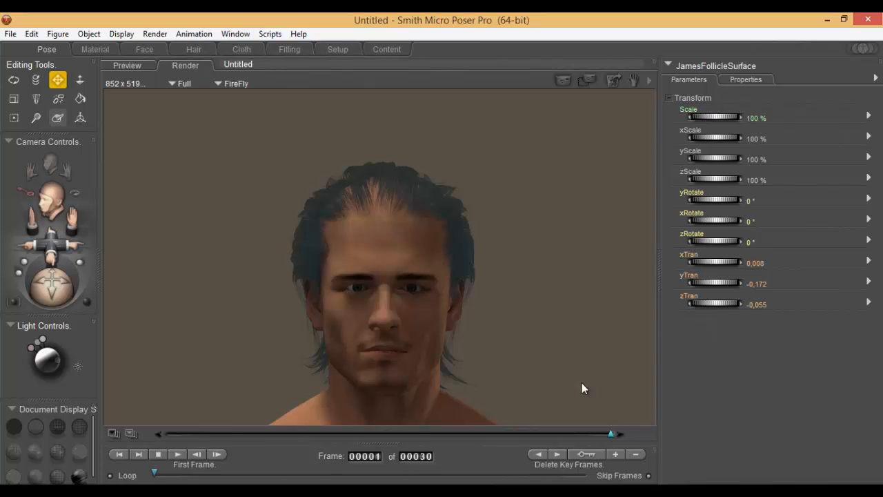
click(138, 65)
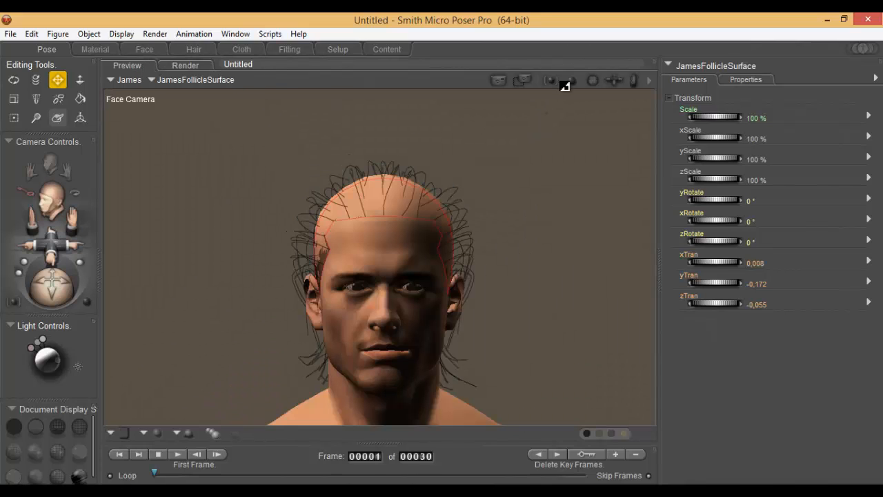
drag(614, 80, 632, 78)
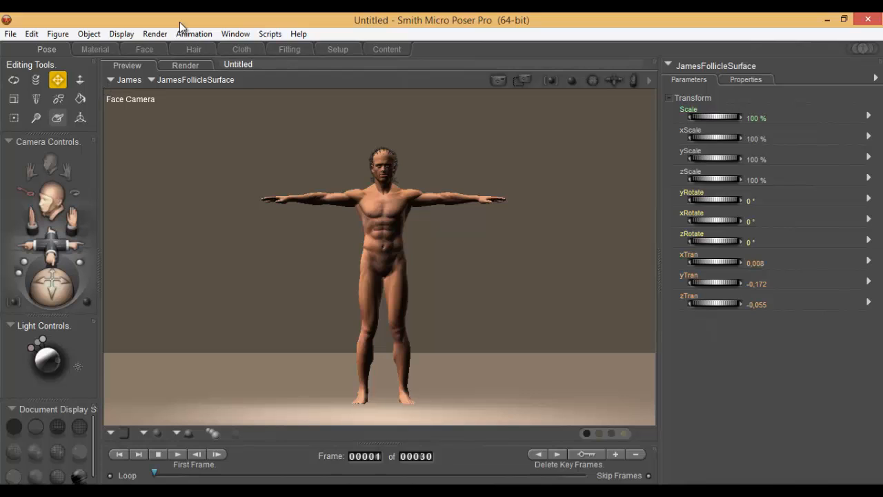
Step: Open the library and collapse the hair folders back to the Poser Pro 2014 Content folder
key(ctrl+shift+b)
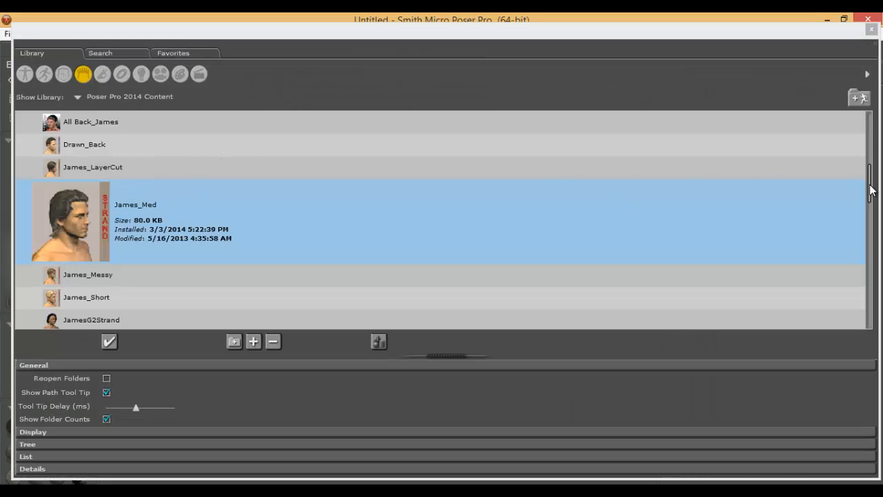
drag(870, 188, 870, 170)
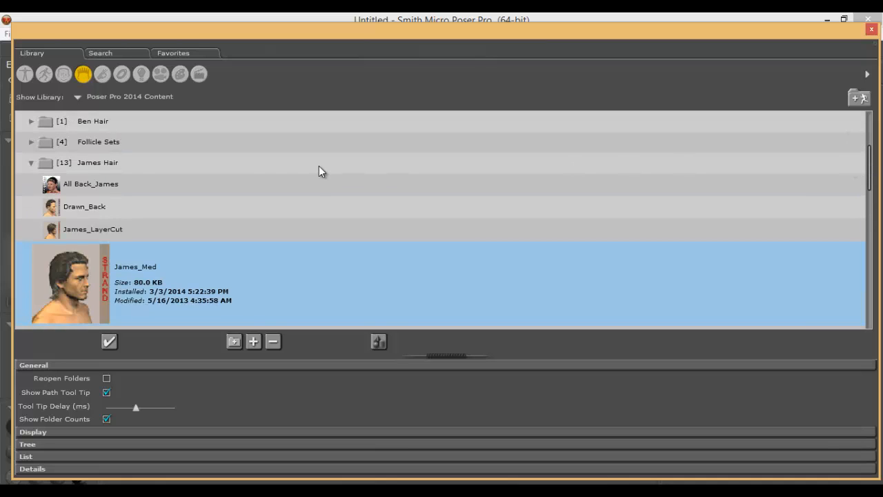
click(30, 163)
click(31, 162)
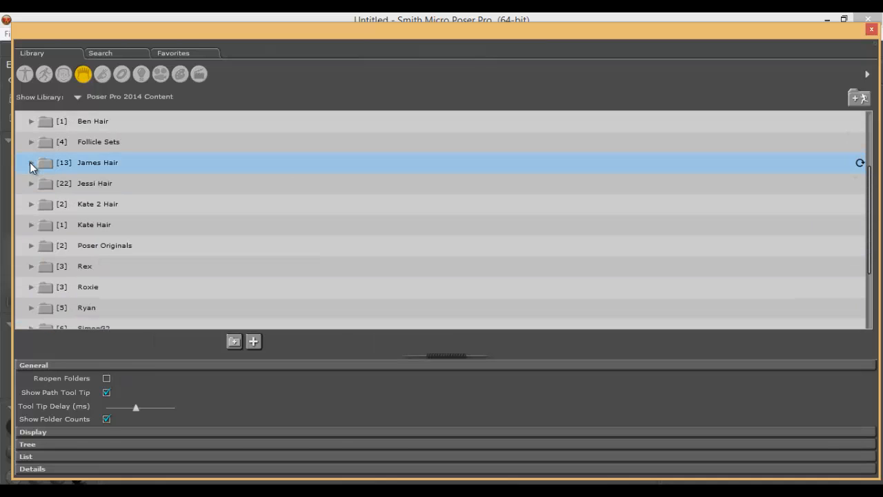
drag(871, 187, 872, 125)
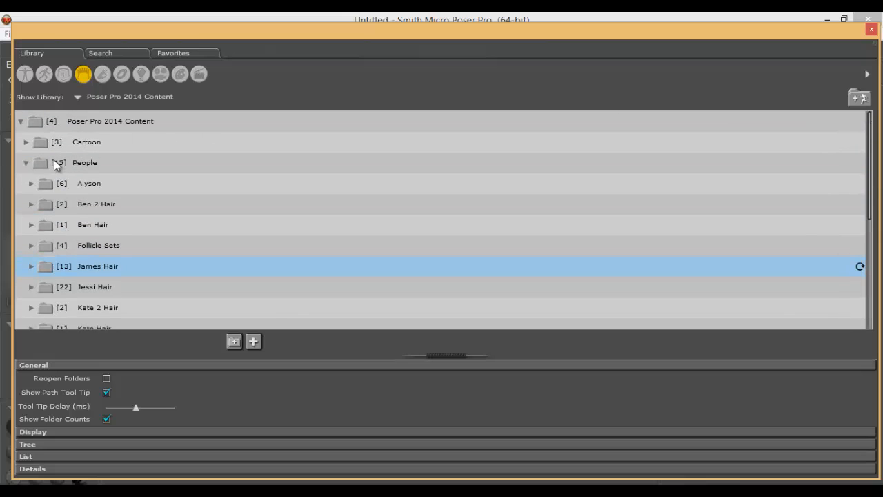
click(26, 164)
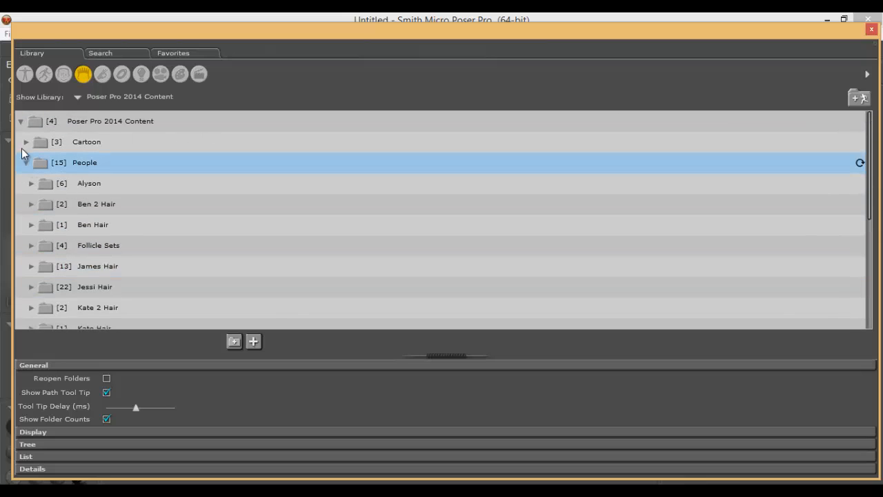
click(20, 122)
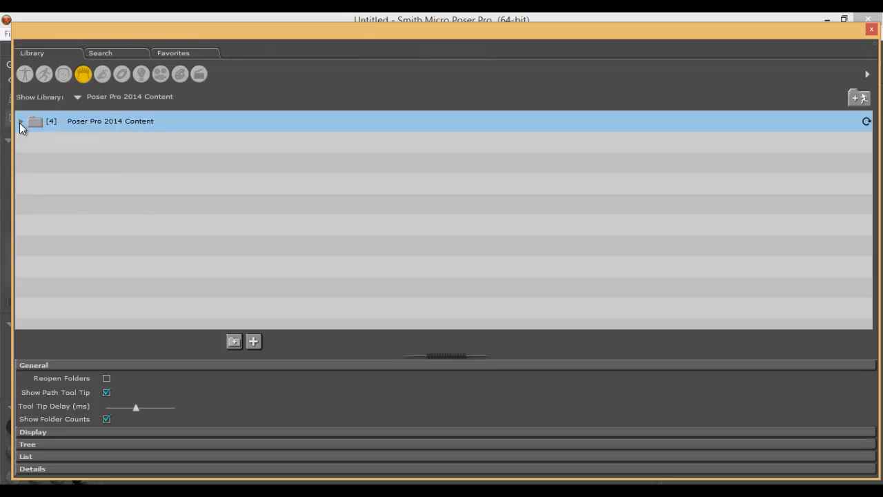
Step: Open the James Clothing folder under Clothing in the Props library
click(44, 74)
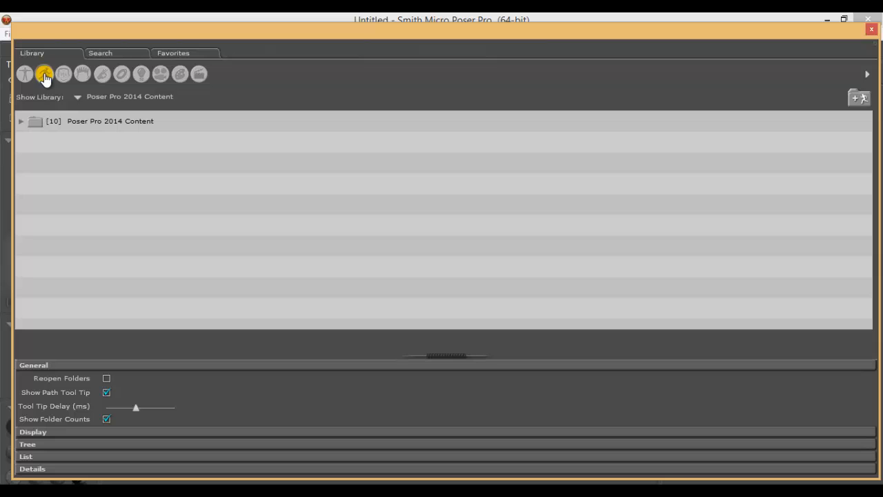
click(122, 74)
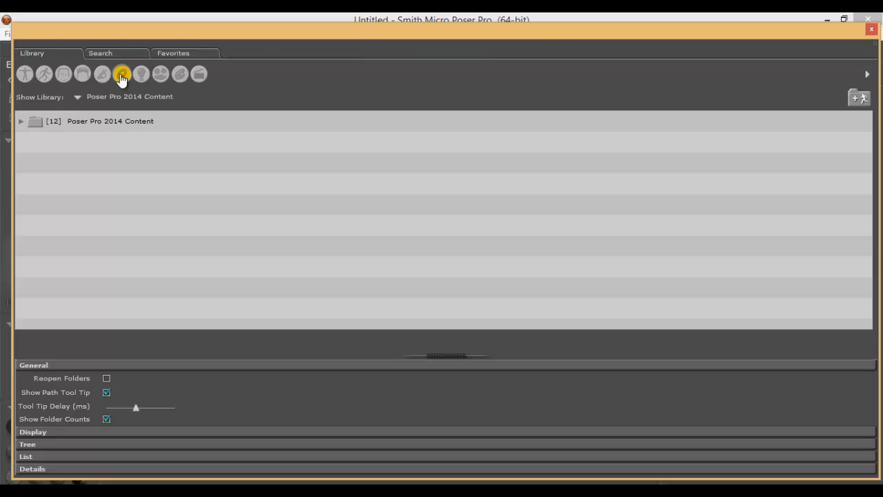
click(21, 122)
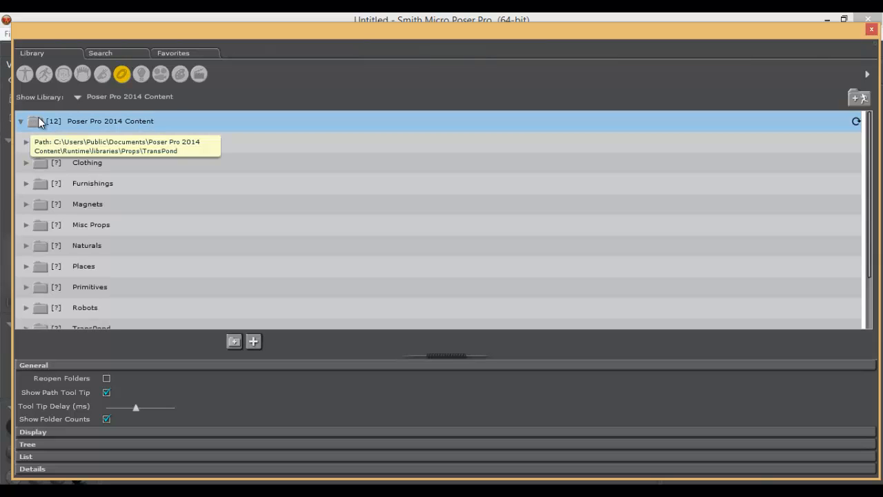
click(26, 165)
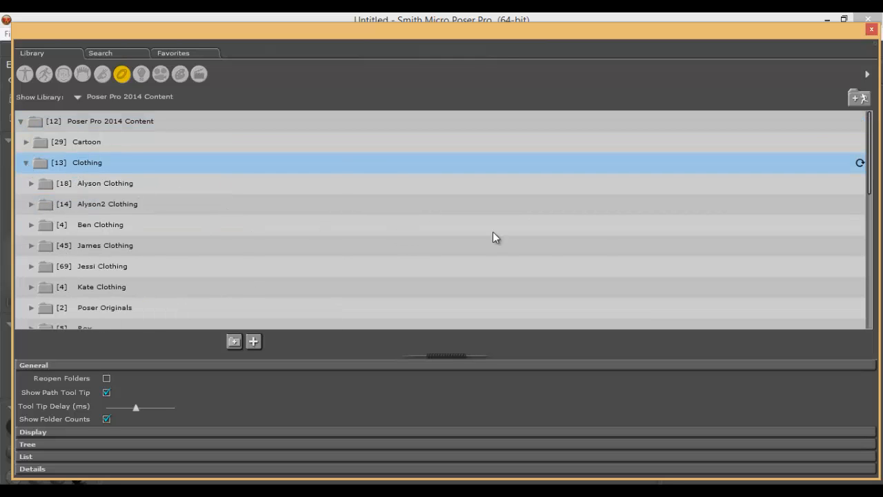
click(32, 245)
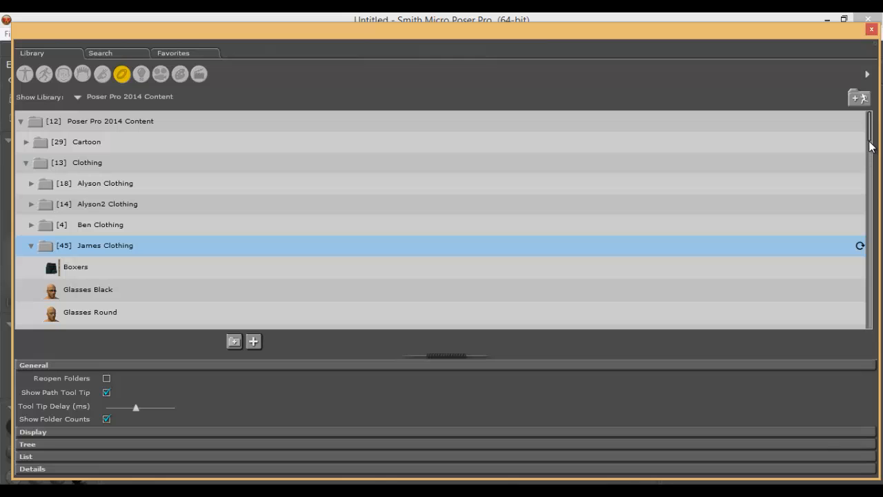
Step: Add the conforming Polo shirt from the James Clothing folder to the scene
drag(871, 137, 870, 163)
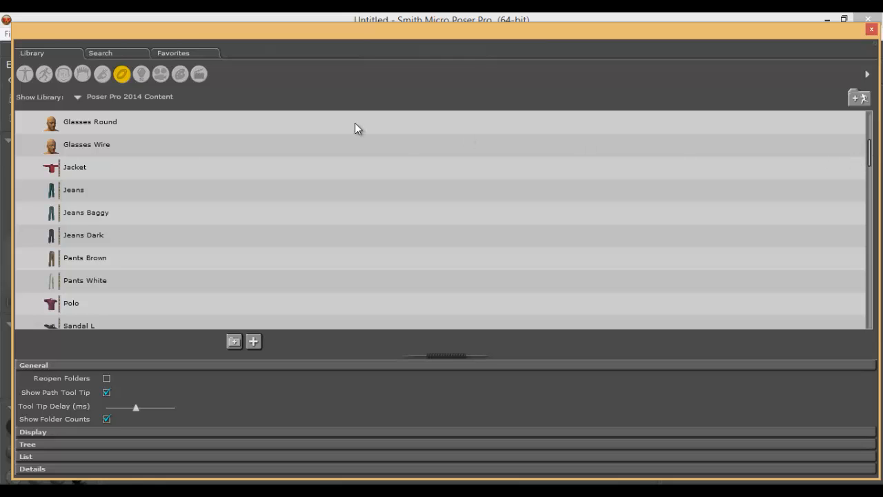
click(70, 175)
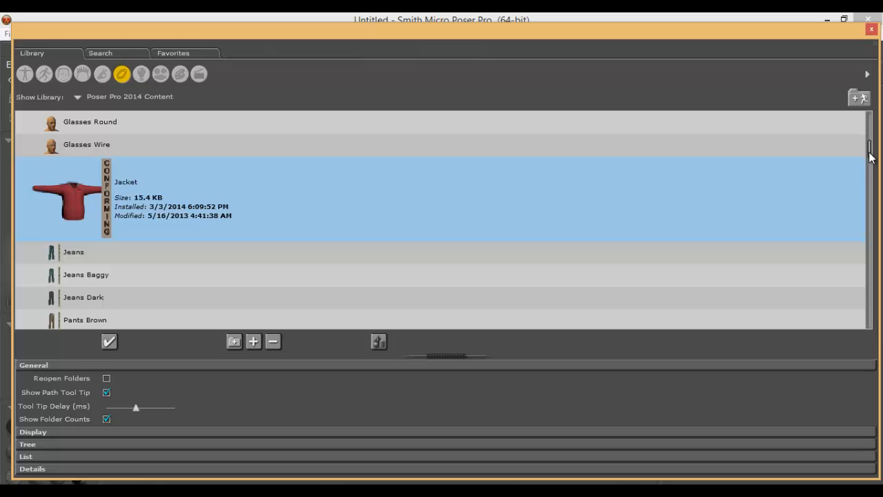
drag(870, 157, 870, 169)
click(426, 218)
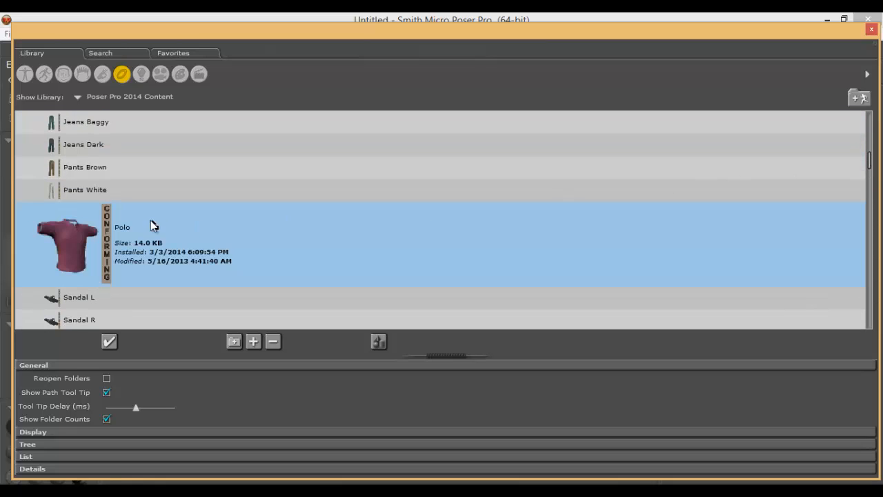
double_click(200, 247)
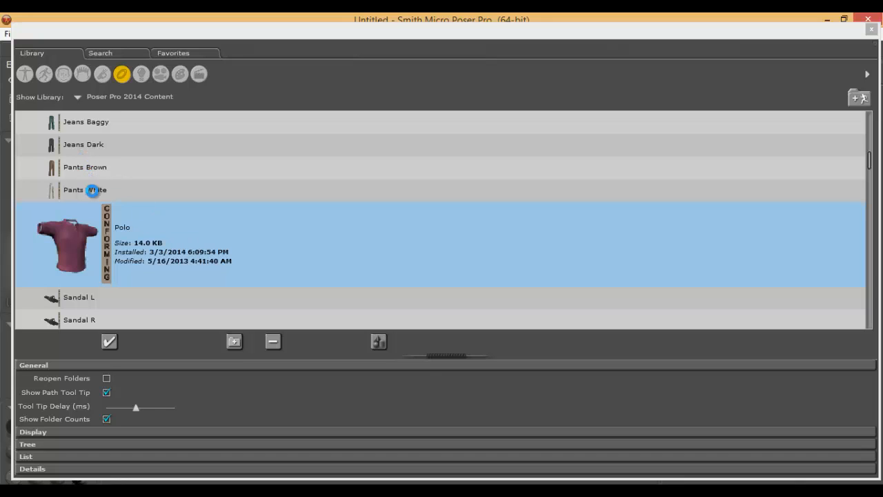
Step: Add the conforming Pants White from the James Clothing folder to the scene
click(92, 191)
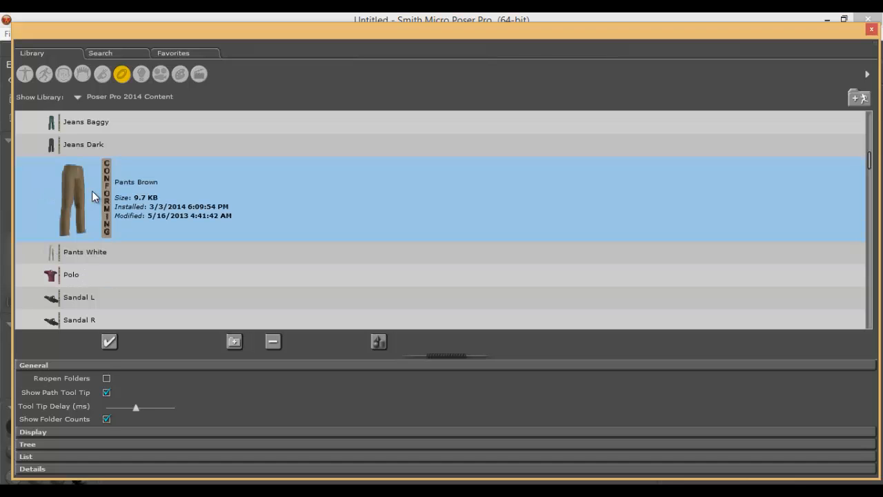
click(91, 251)
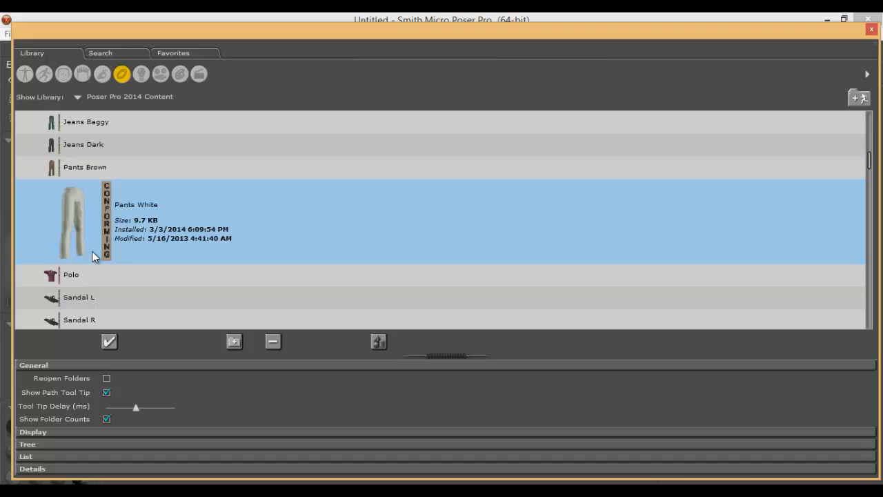
double_click(229, 218)
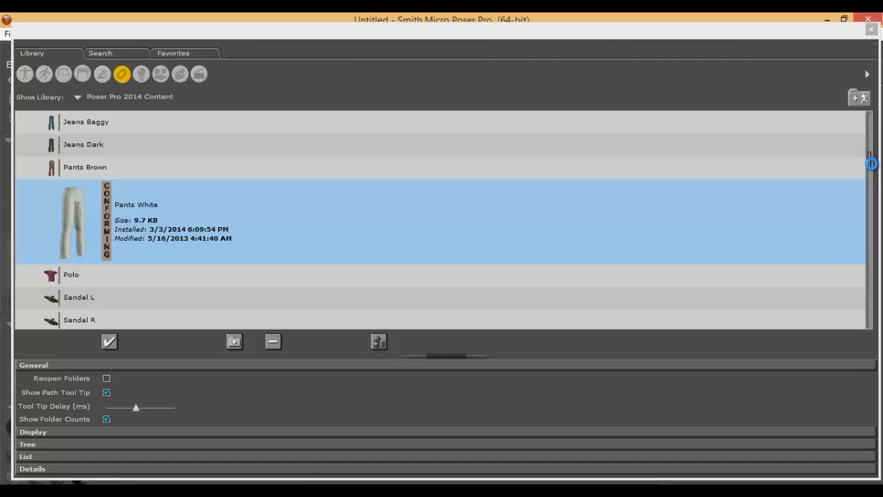
Step: Add the conforming Shoe Brown L and Shoe Brown R from the James Clothing folder
drag(871, 163, 871, 165)
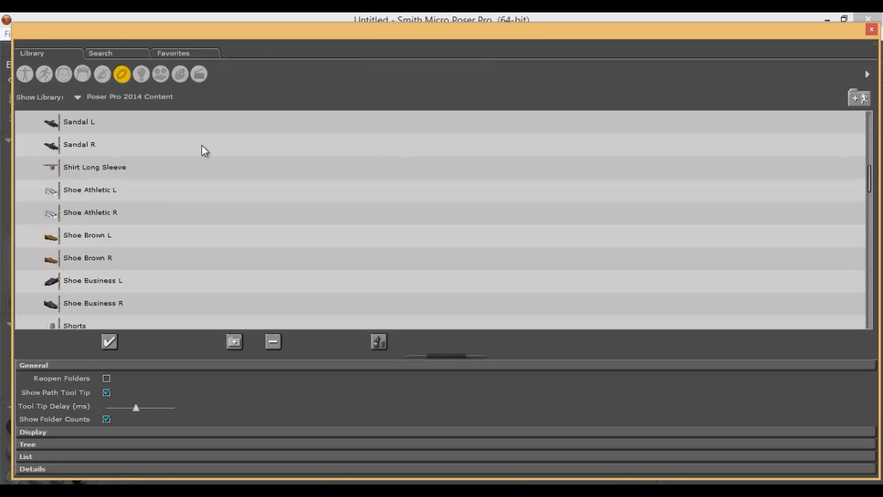
click(133, 237)
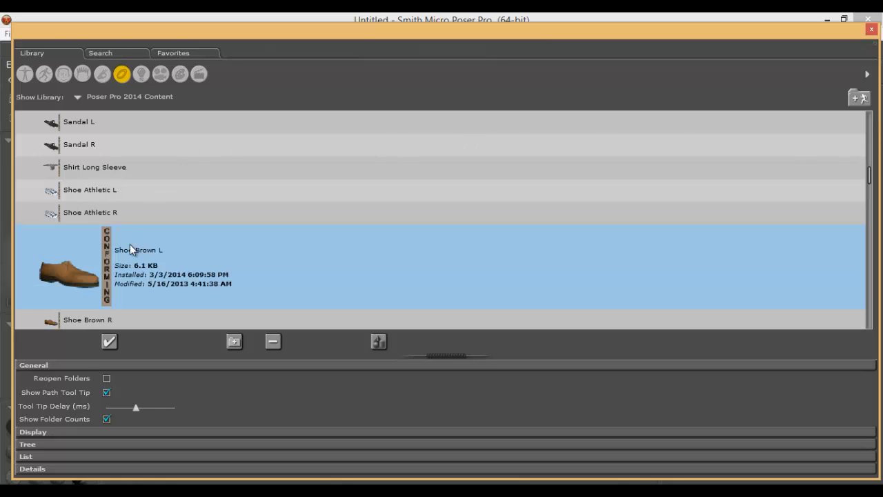
double_click(122, 291)
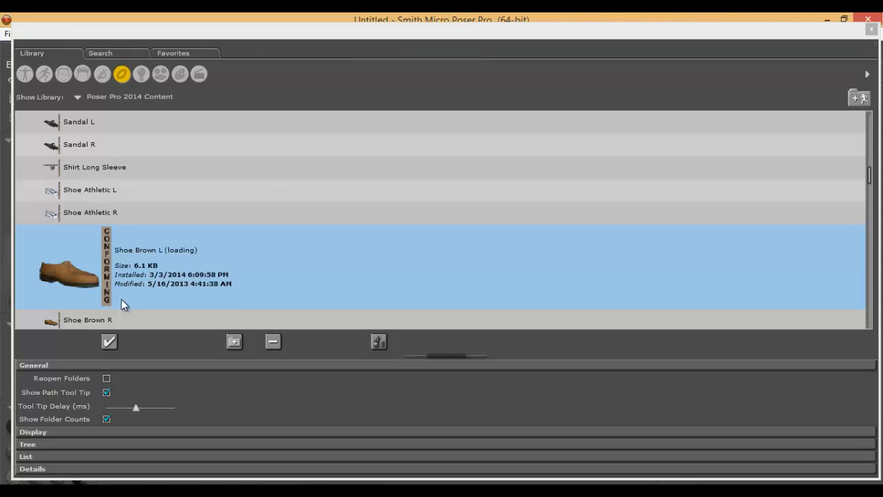
click(119, 319)
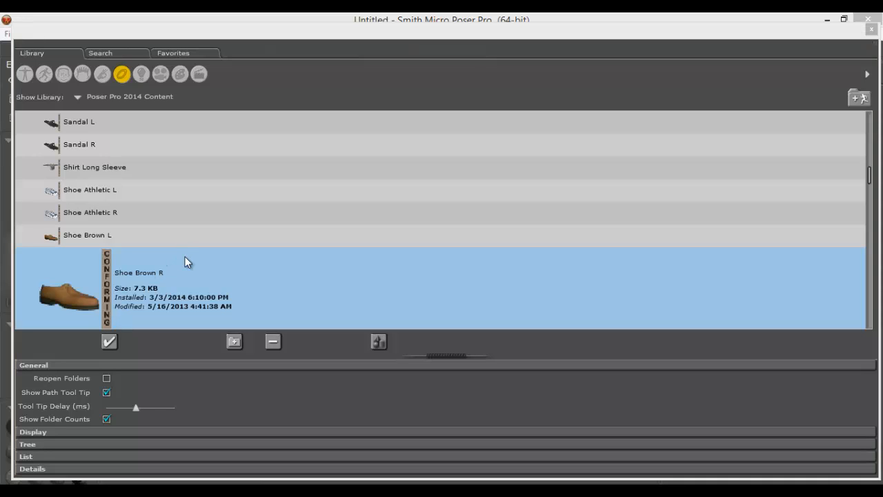
double_click(185, 258)
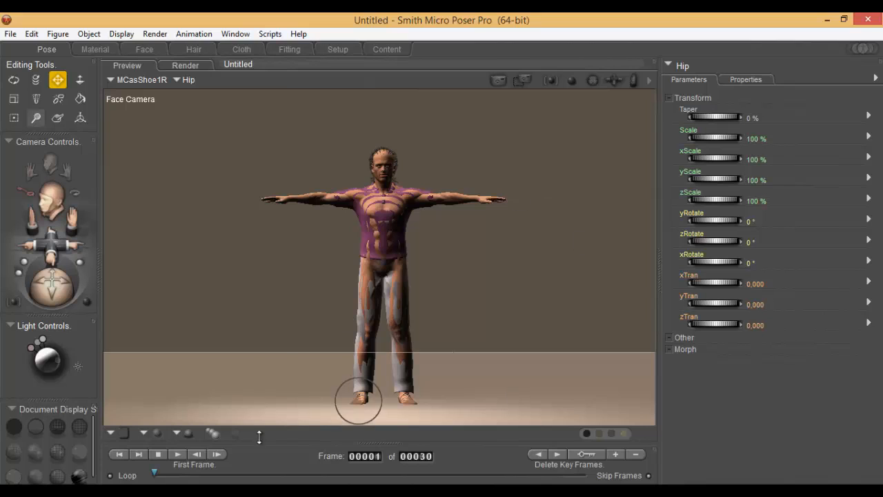
Step: Conform the body of the MPolo2 polo shirt figure to James
click(141, 80)
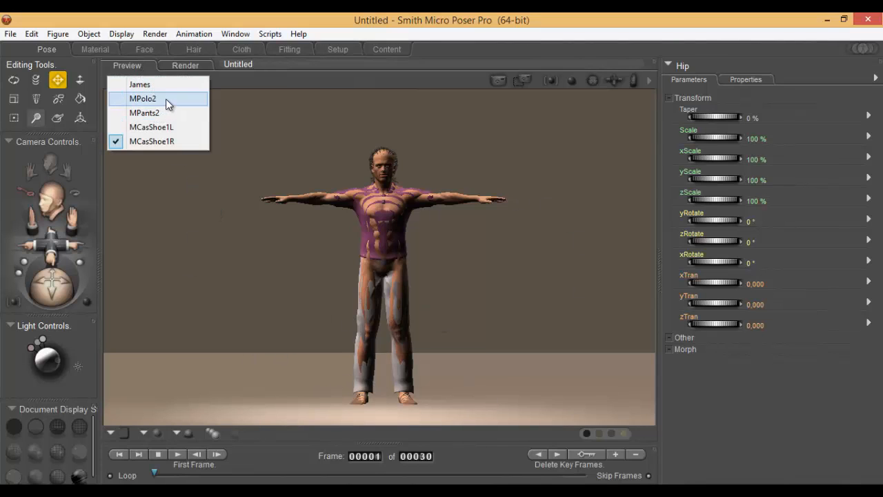
click(166, 98)
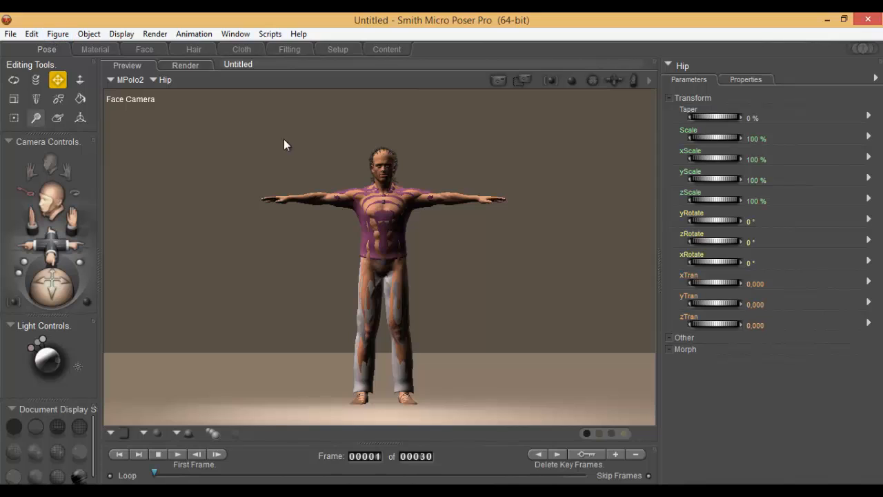
click(159, 80)
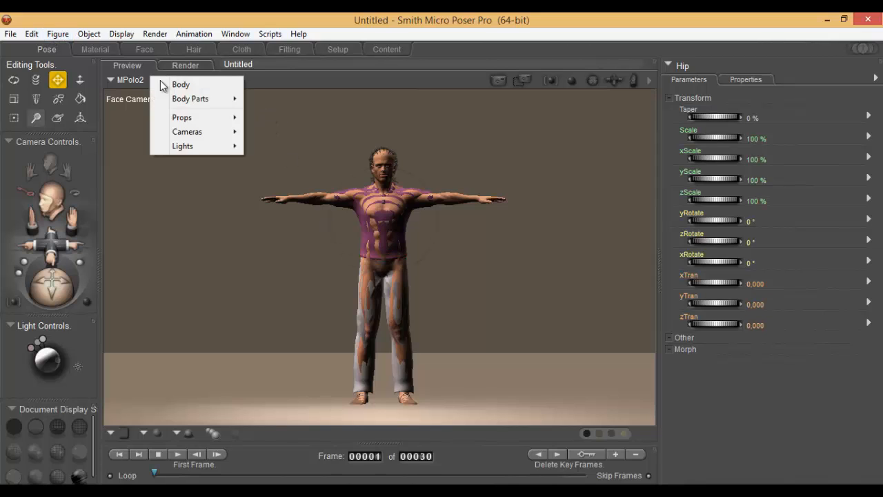
click(173, 84)
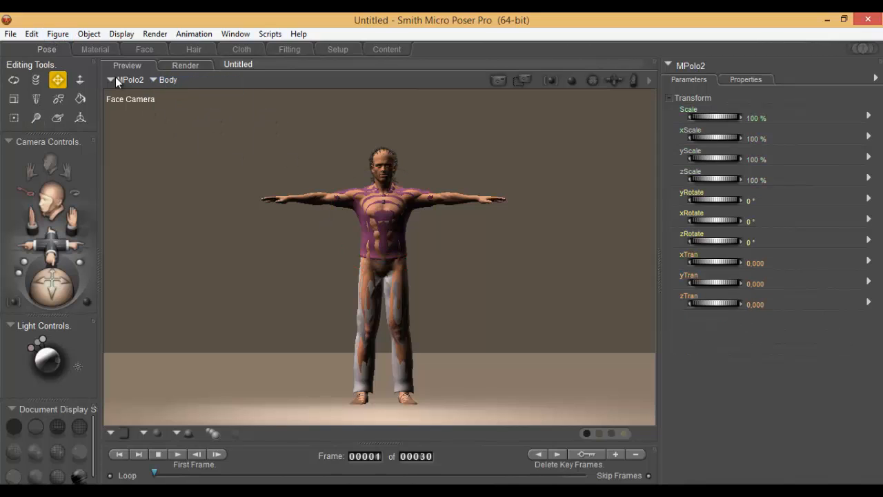
click(59, 35)
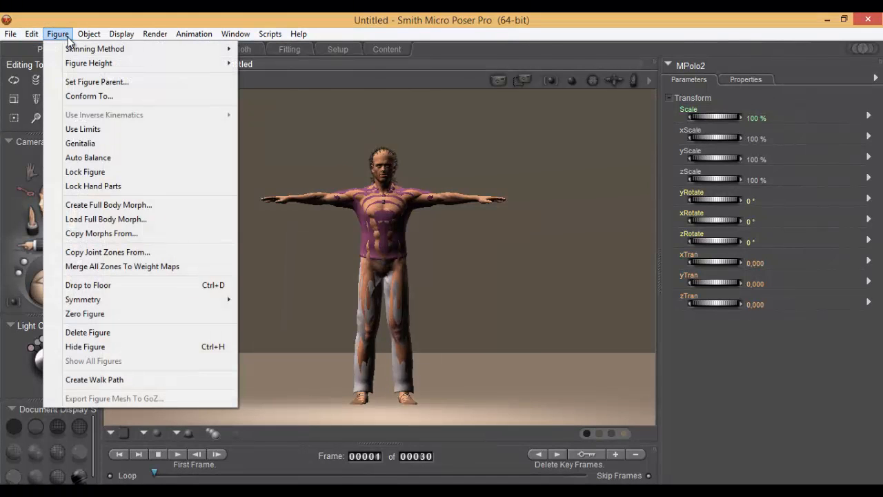
click(98, 94)
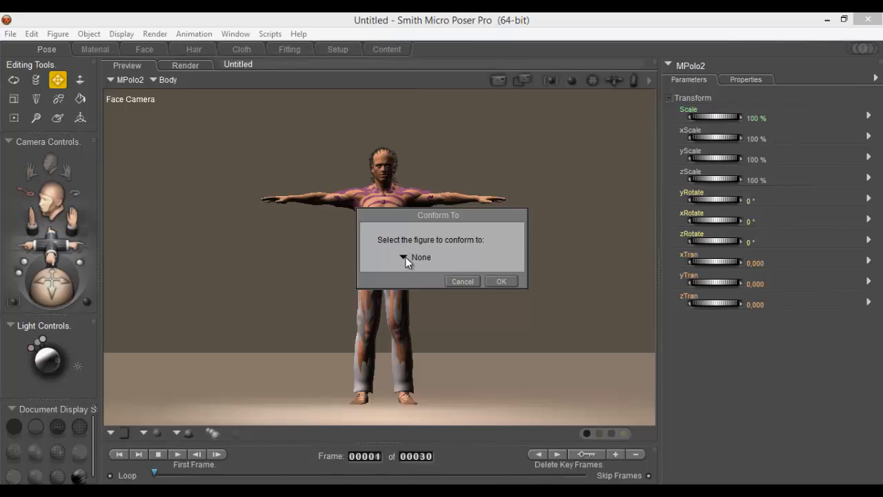
click(404, 256)
click(431, 281)
click(500, 281)
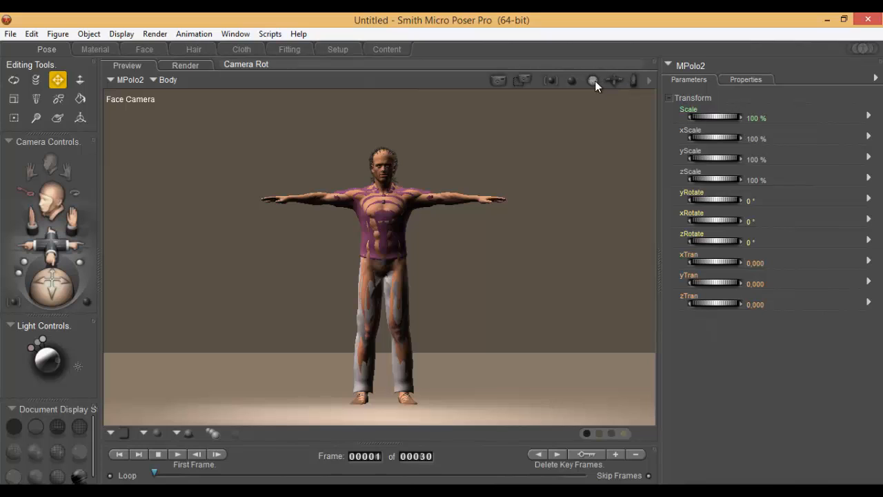
Step: Try scaling the MPolo2 polo shirt up to 121 % and delete the shirt figure from the scene
mouse_move(598, 80)
mouse_down()
mouse_move(608, 87)
mouse_move(575, 81)
mouse_move(605, 82)
mouse_move(594, 81)
mouse_up()
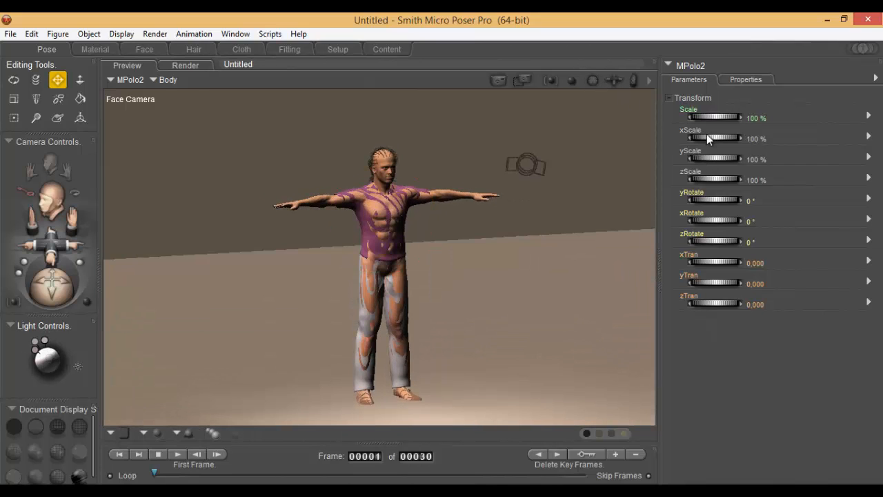
drag(710, 117, 733, 119)
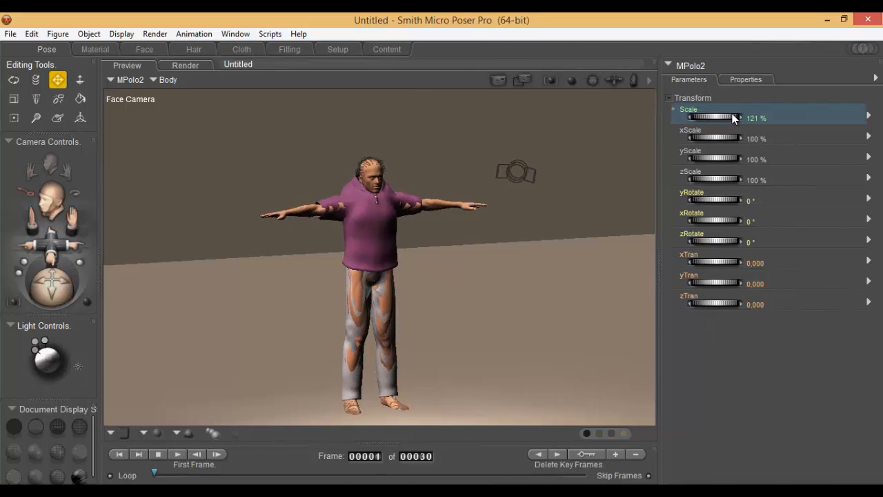
key(Delete)
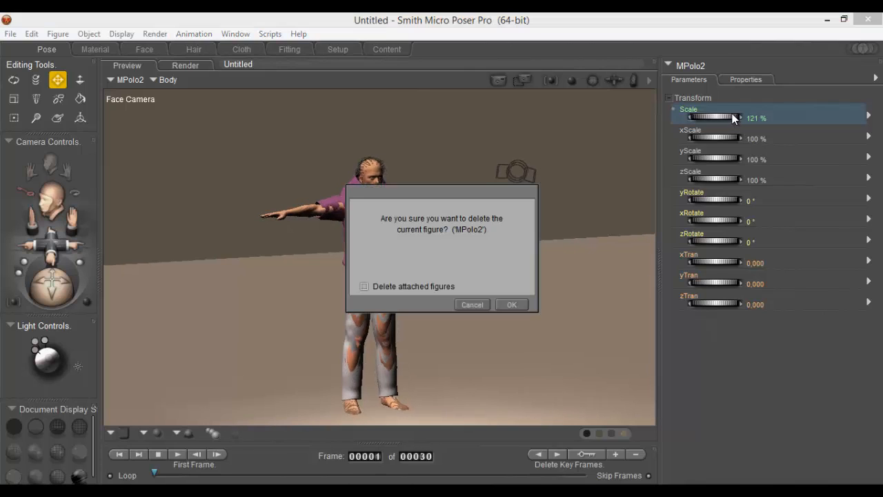
key(Escape)
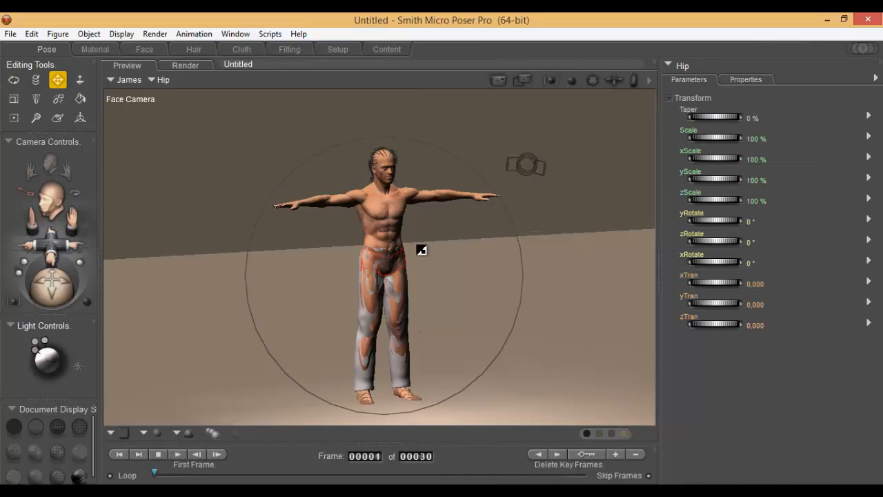
Step: Conform the body of the MPants2 pants figure to James
click(128, 80)
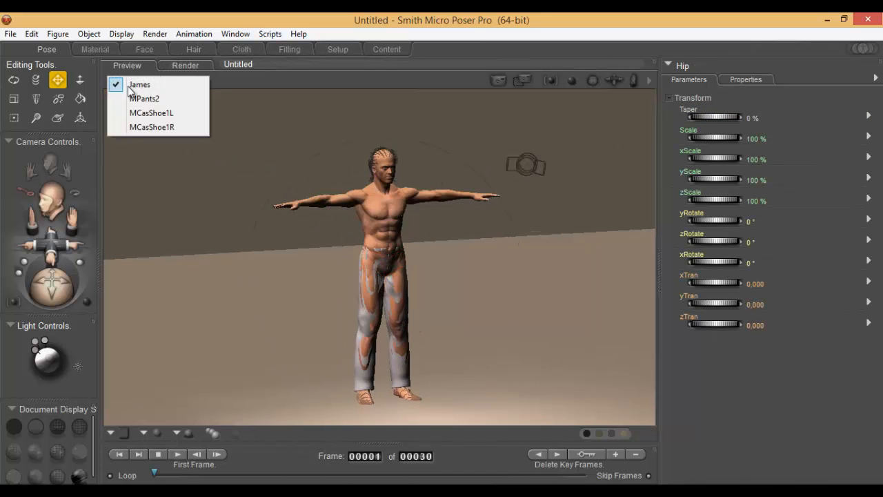
click(135, 113)
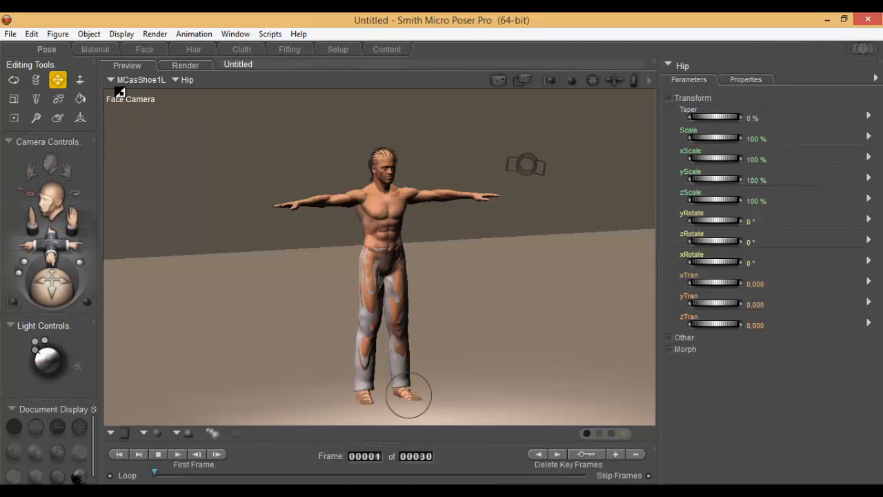
click(112, 77)
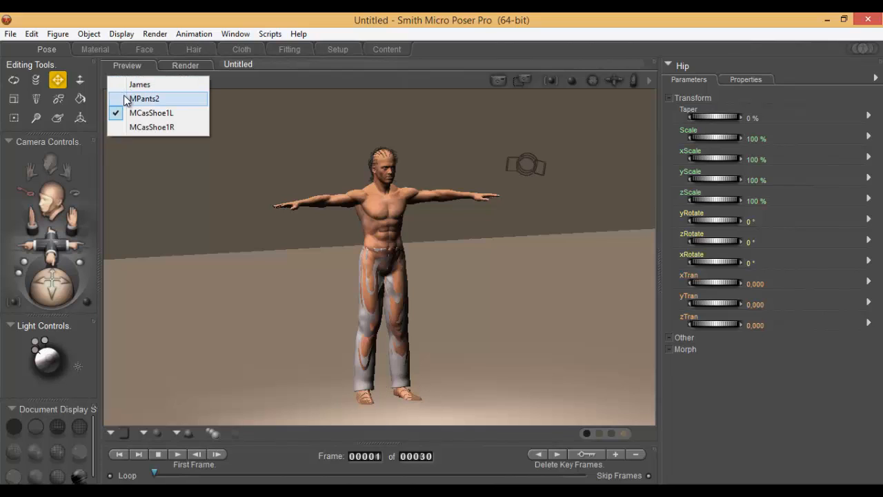
click(138, 99)
click(173, 81)
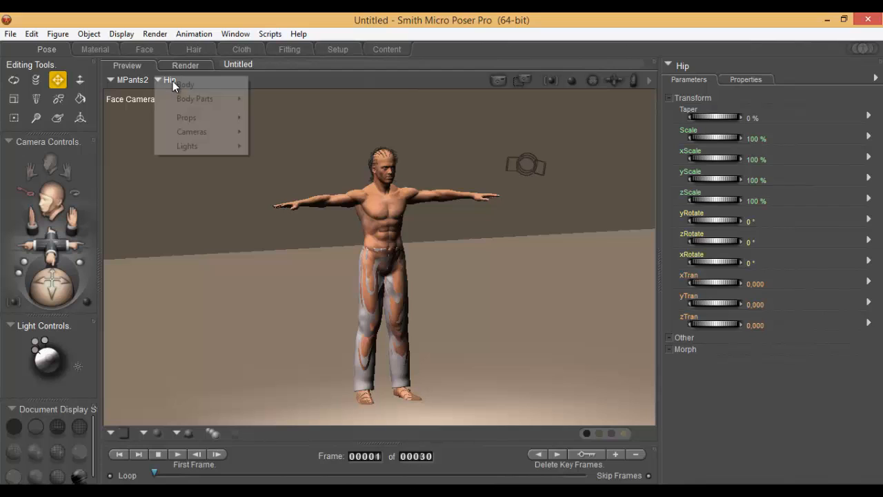
click(182, 83)
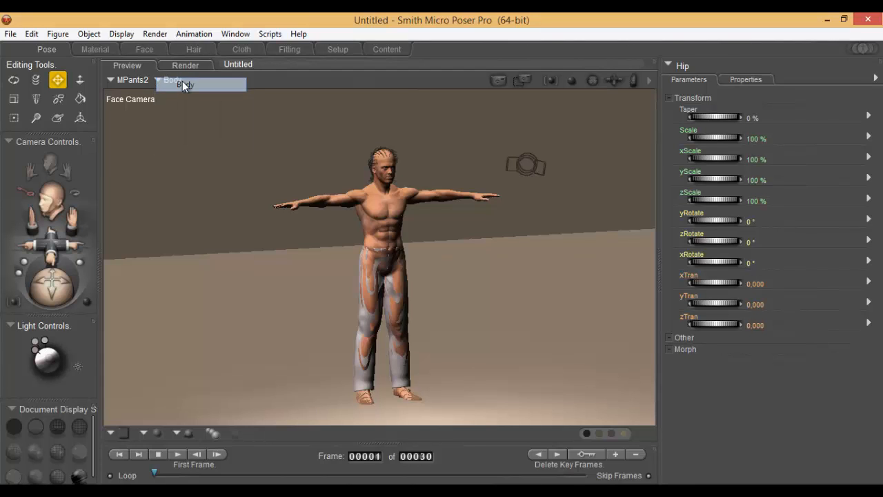
click(58, 33)
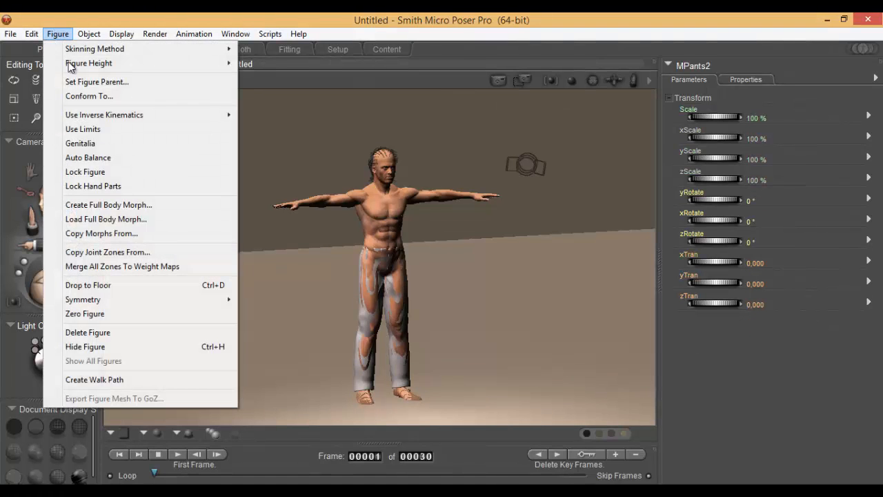
click(81, 96)
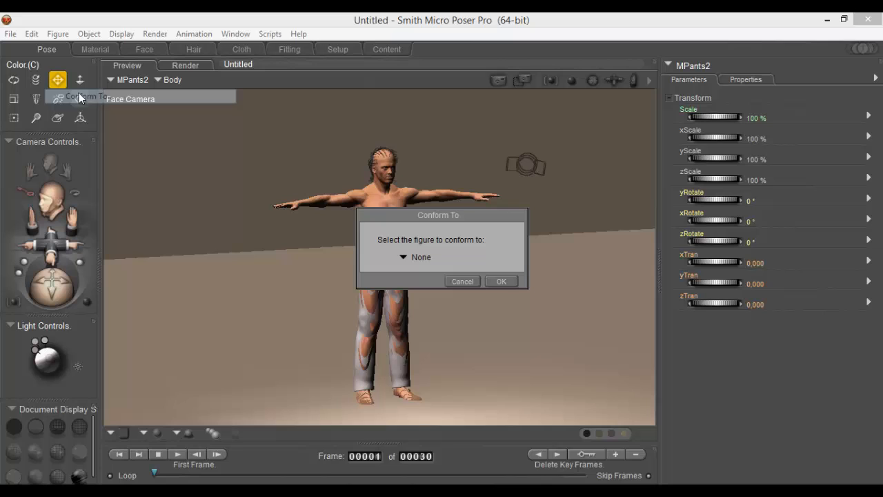
click(403, 256)
click(406, 253)
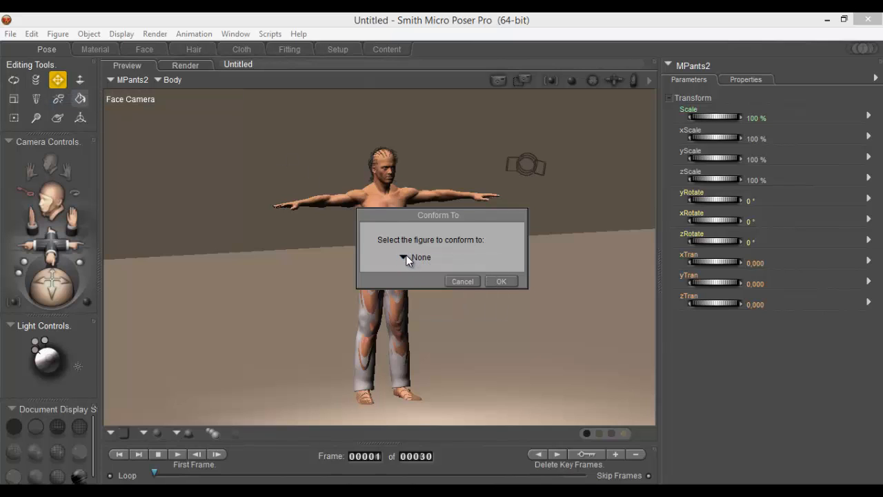
drag(406, 255, 404, 262)
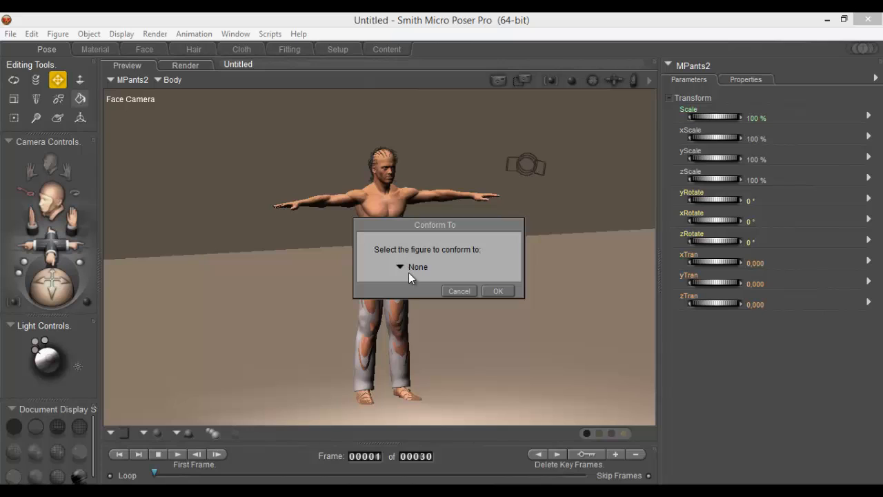
click(408, 273)
click(423, 292)
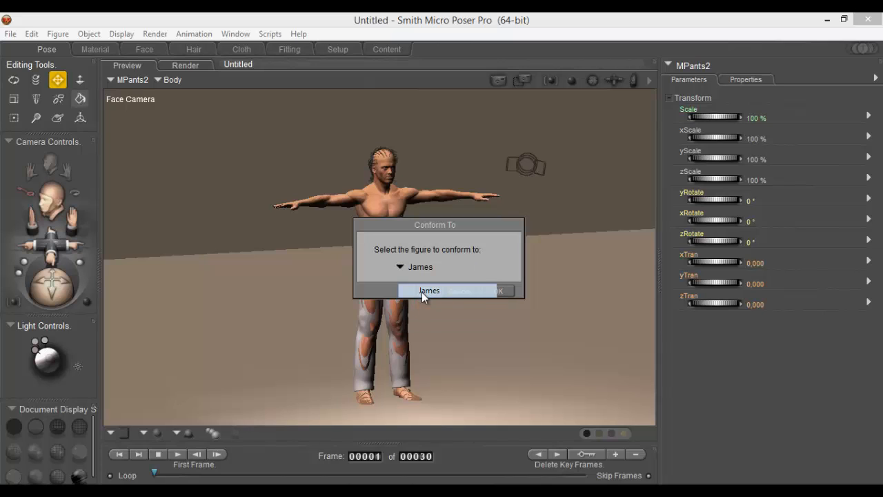
click(498, 291)
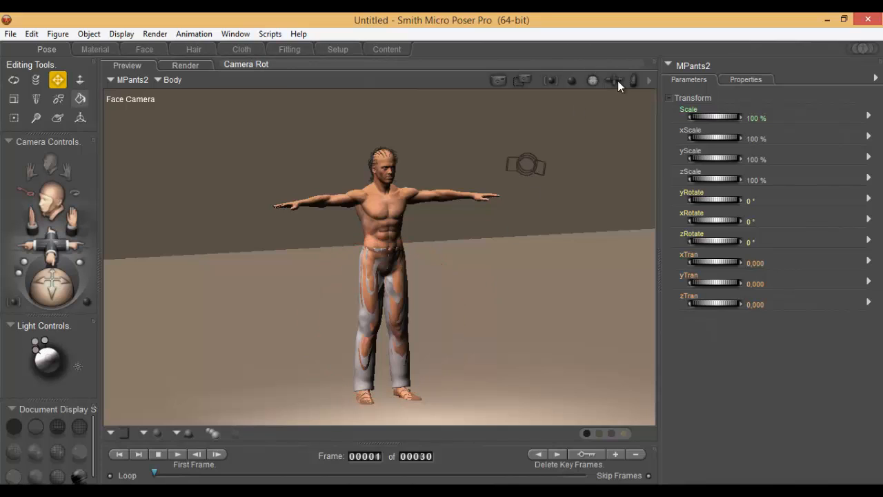
Step: Try scaling the MPants2 body uniformly to 234 % and undo the change
drag(618, 81, 595, 81)
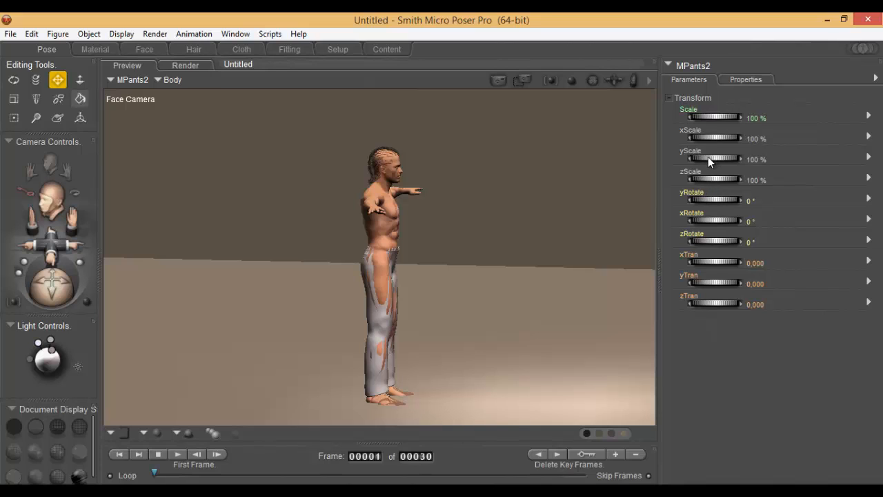
drag(713, 116, 826, 121)
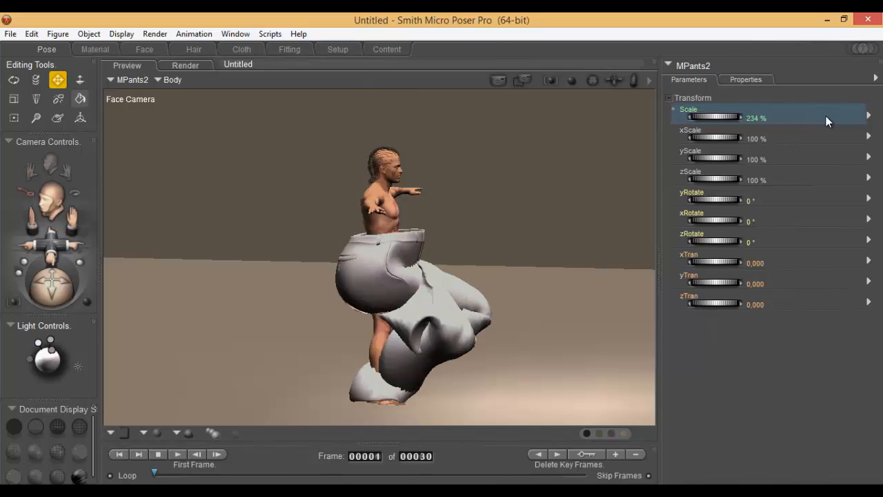
key(ctrl+z)
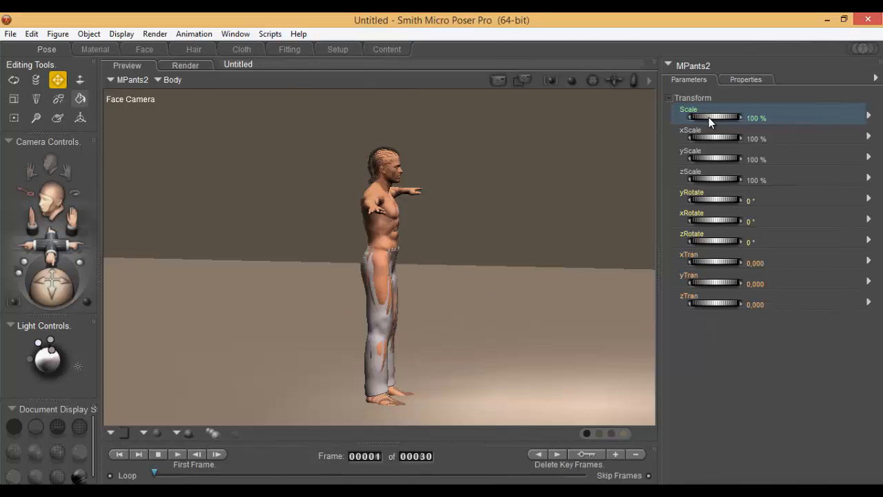
Step: Widen the pants by setting the xScale of the MPants2 body to 136 %
click(709, 137)
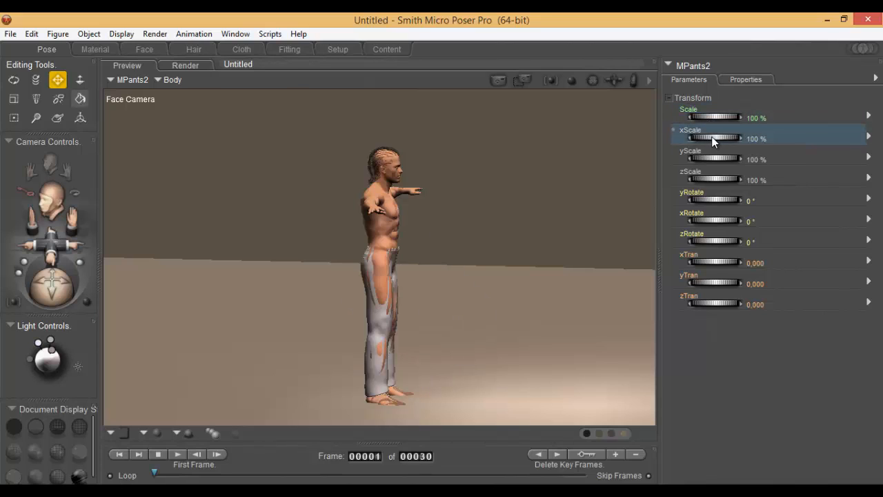
drag(713, 137, 723, 138)
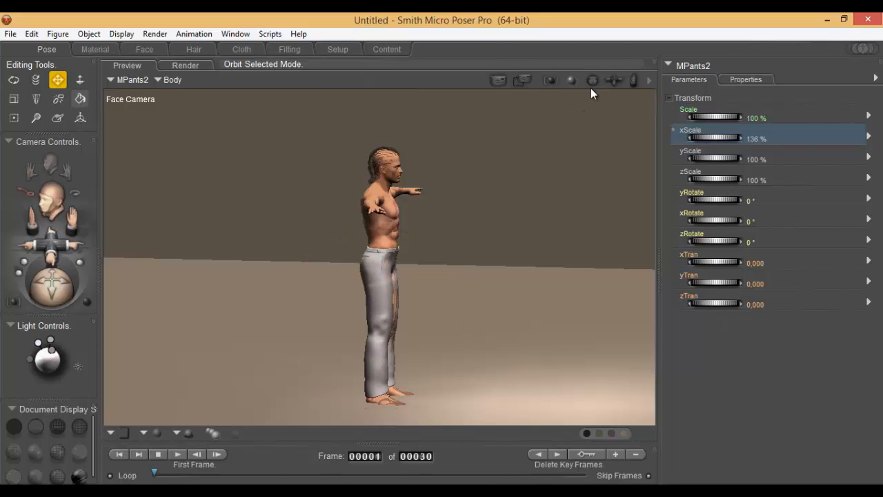
mouse_move(589, 80)
mouse_down()
mouse_move(581, 78)
mouse_move(592, 80)
mouse_up()
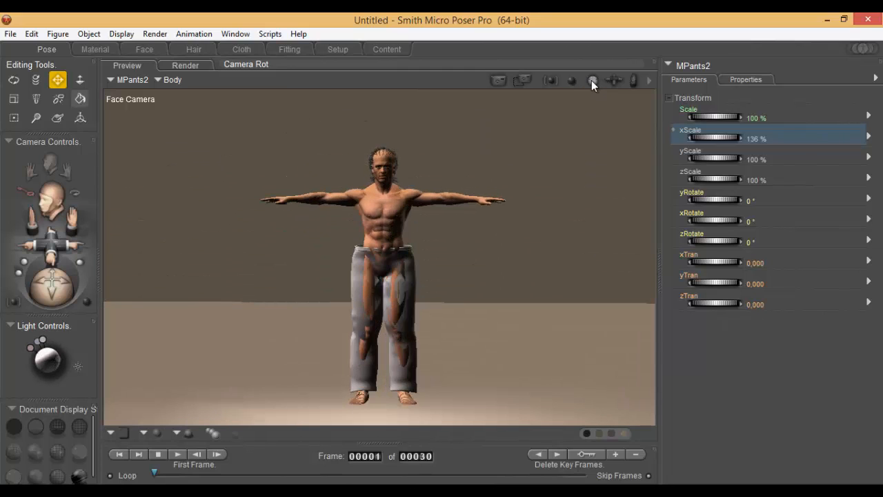
Step: Reapply the conforming of MPants2 to James and delete the pants figure without its attached figures
click(52, 39)
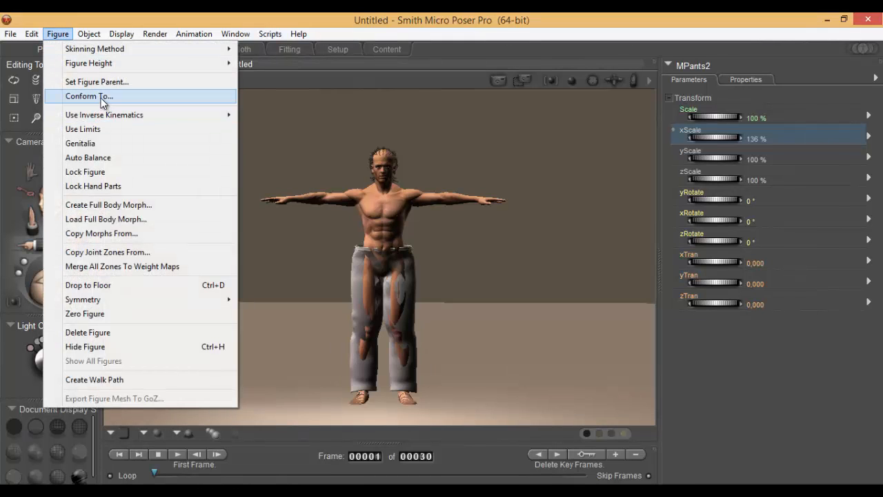
click(141, 95)
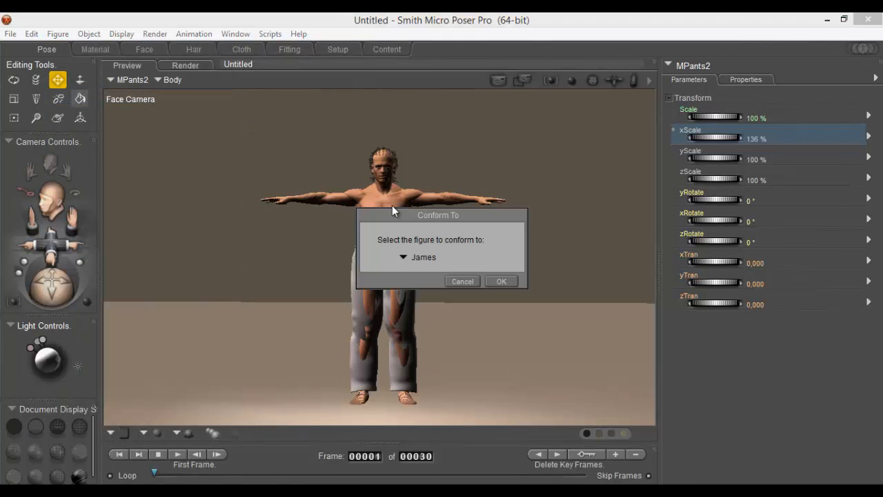
click(501, 282)
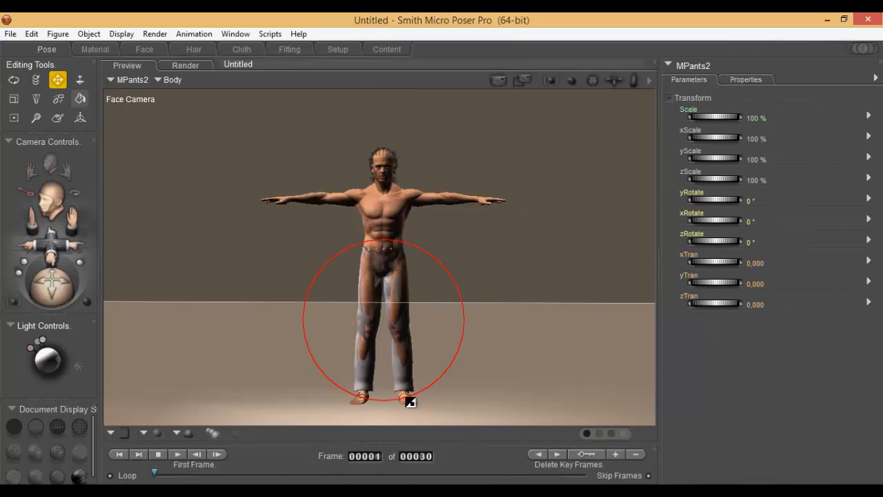
key(Delete)
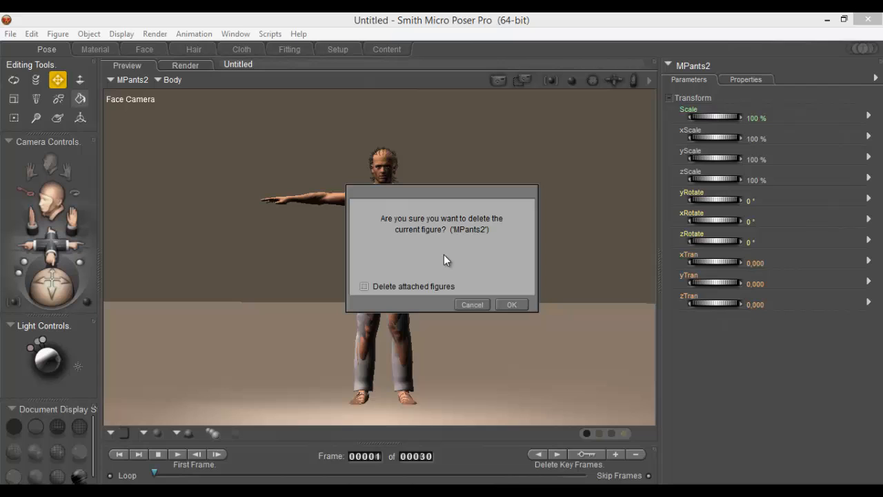
click(512, 303)
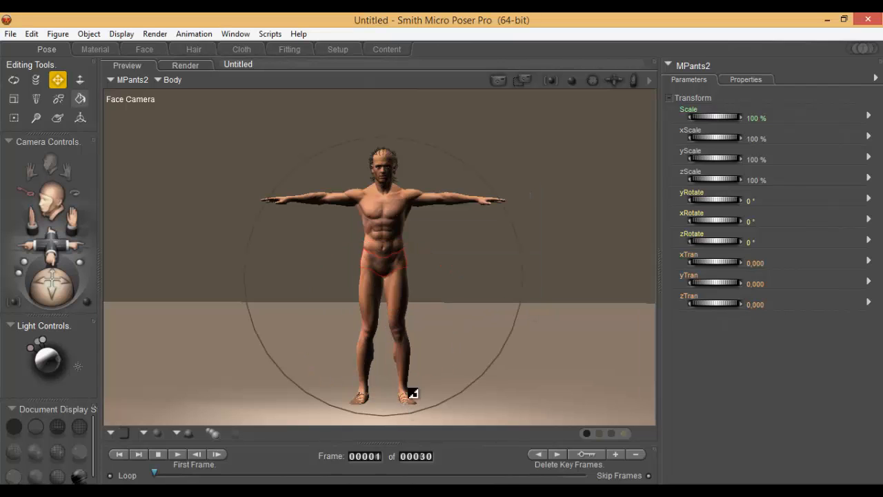
Step: Conform the left shoe figure MCasShoe1L to James
click(121, 81)
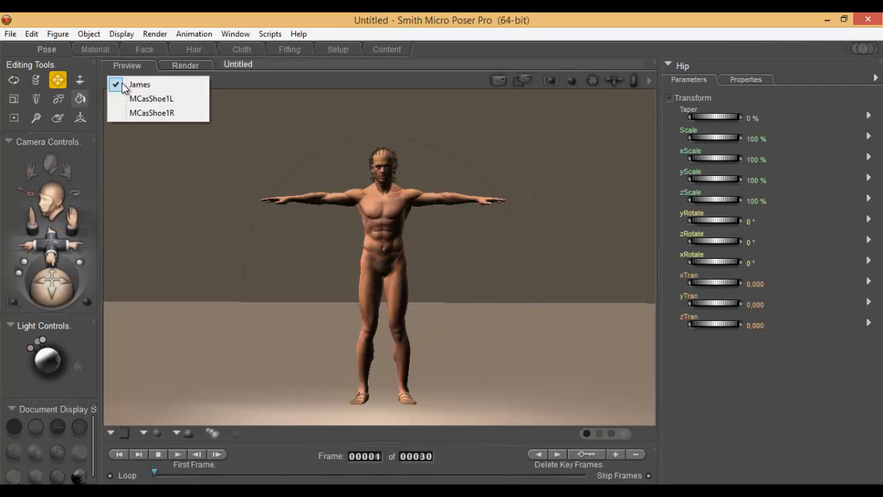
click(128, 98)
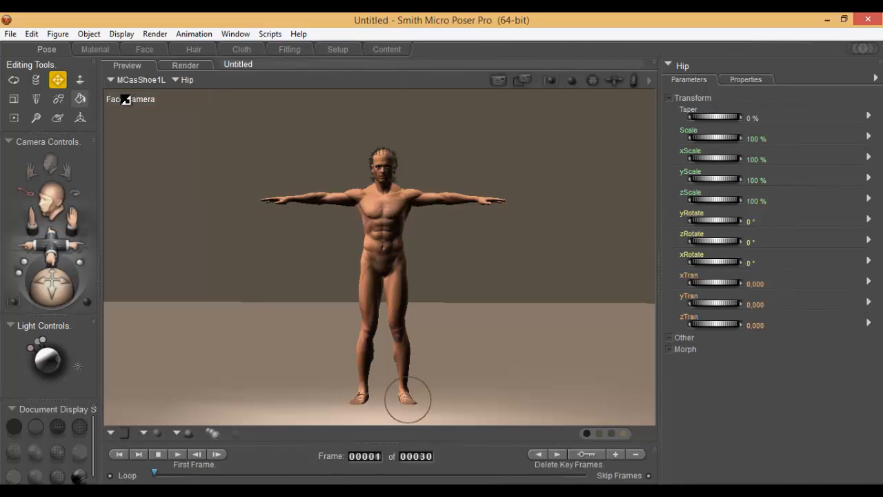
click(47, 36)
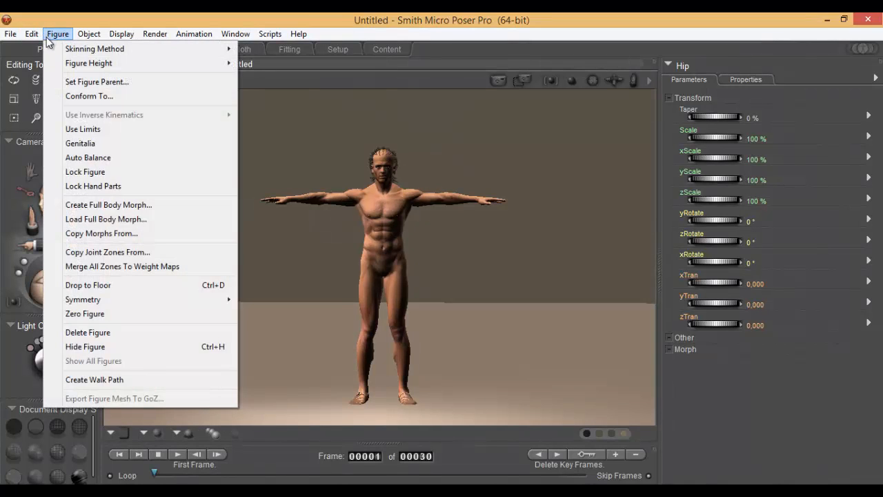
click(102, 98)
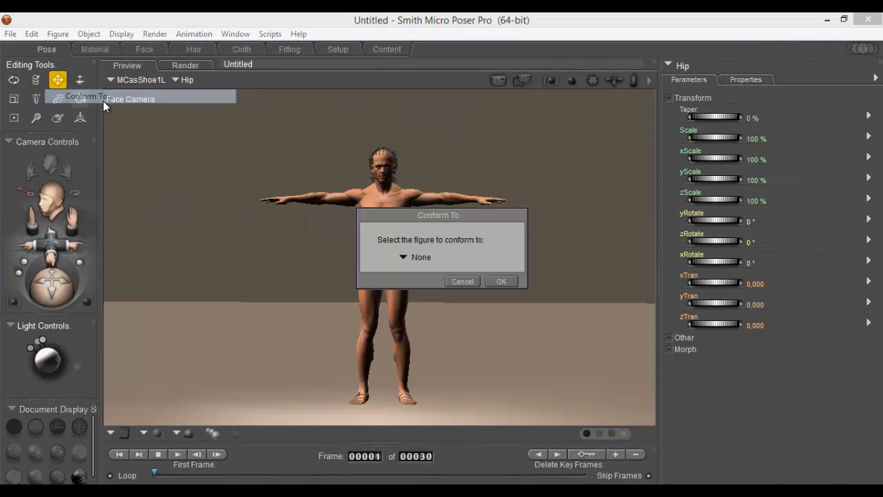
click(403, 256)
click(407, 259)
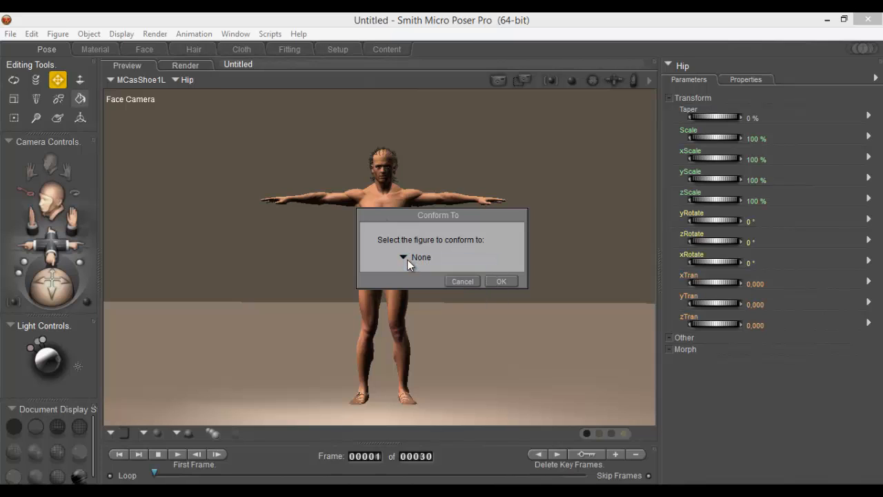
click(412, 257)
click(421, 279)
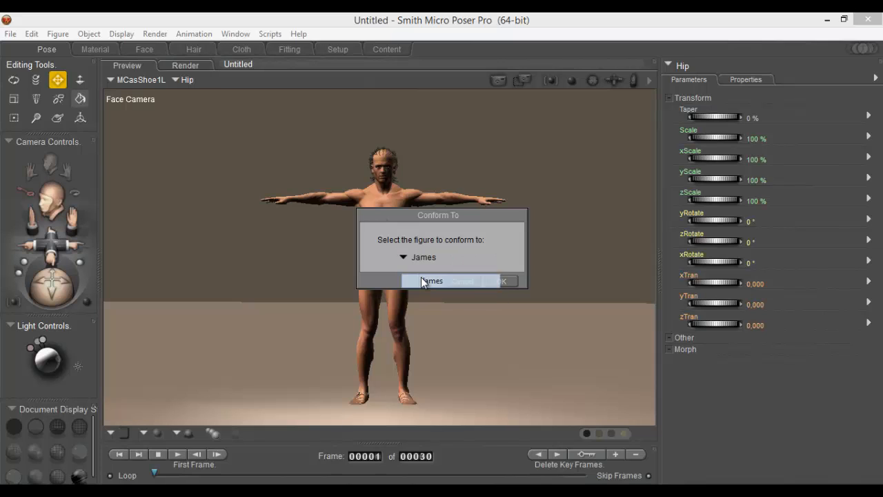
click(502, 283)
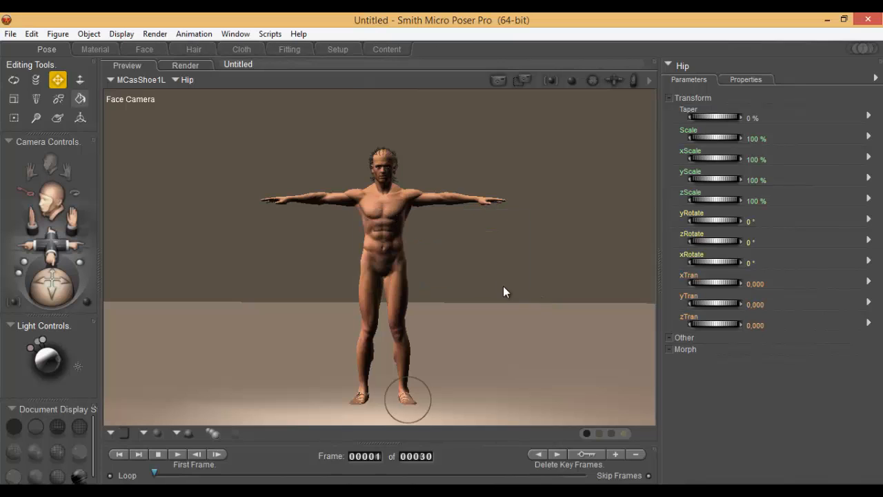
Step: Delete both shoe figures, MCasShoe1L and MCasShoe1R, from the scene
key(Delete)
click(502, 302)
click(349, 406)
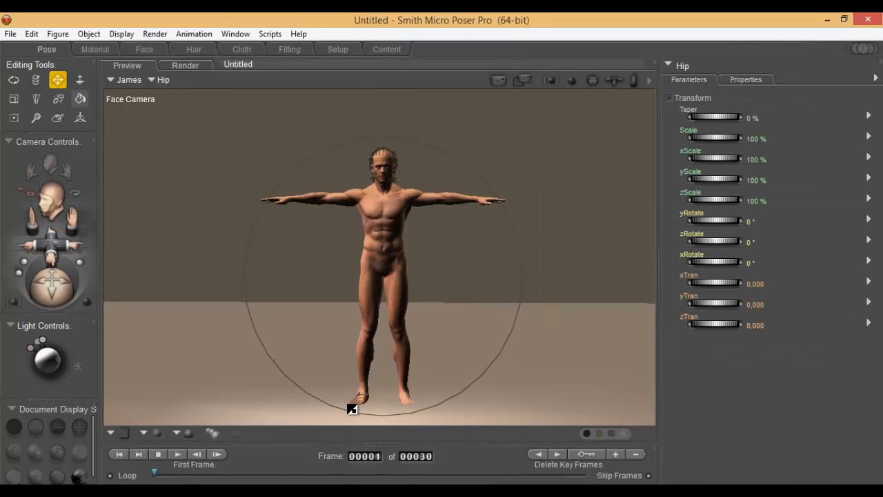
click(129, 77)
click(141, 99)
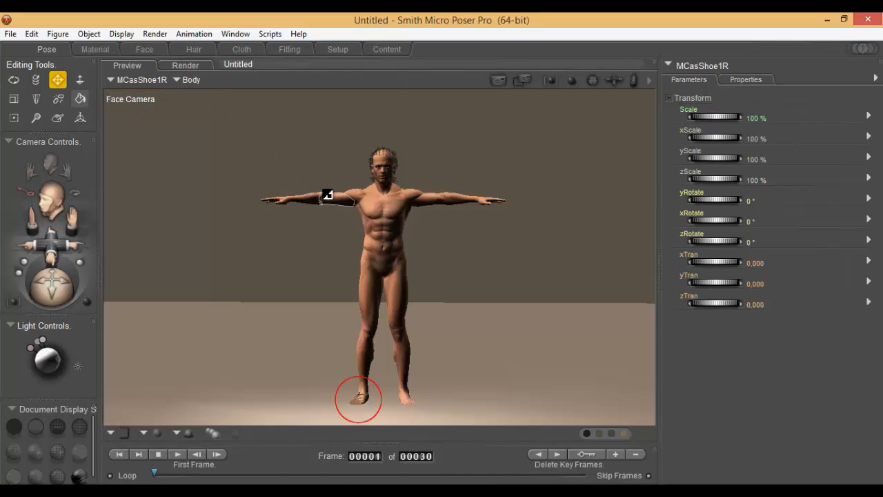
key(Delete)
key(Return)
Step: Add the conforming Tshirt Green to the scene from the Poser Pro 2014 Content library
click(270, 390)
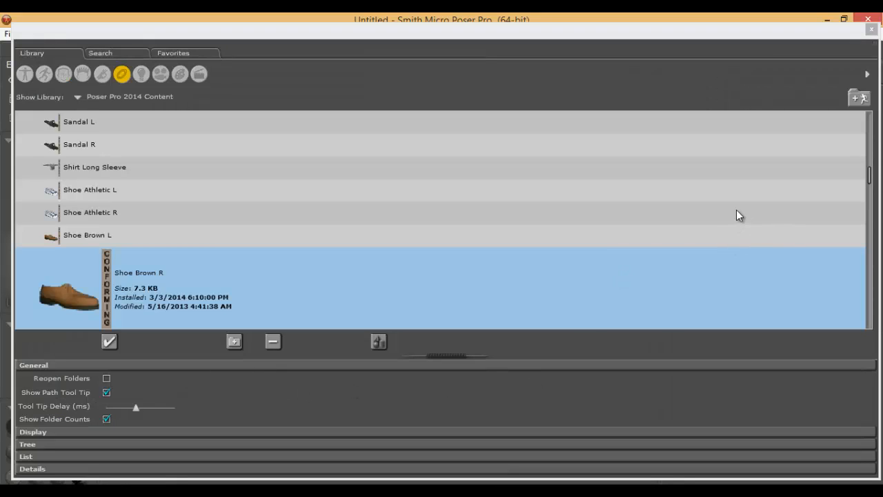
drag(872, 177, 875, 230)
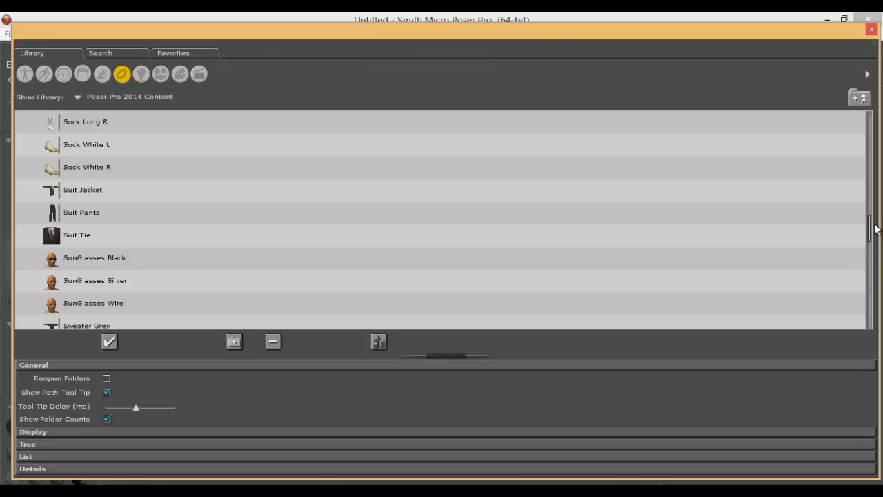
drag(874, 224, 876, 232)
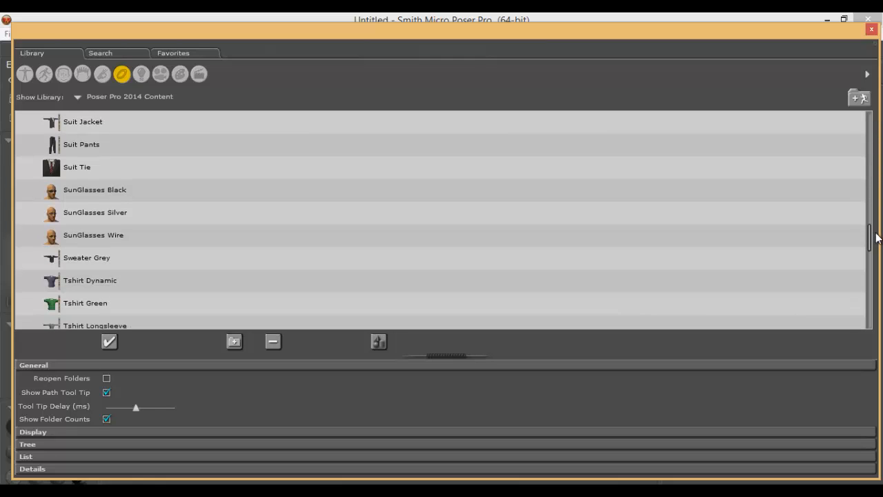
double_click(306, 303)
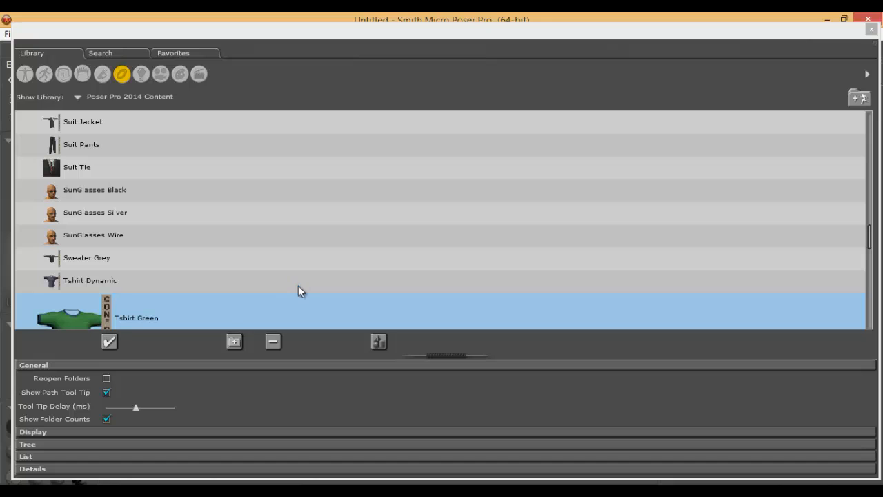
Step: Add the conforming Underwear from the same clothing list to the scene and close the library
click(298, 286)
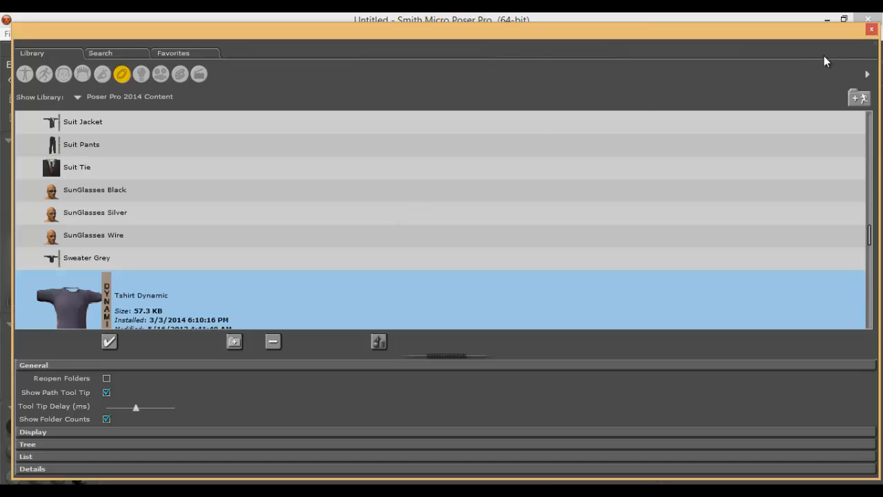
drag(869, 238, 870, 258)
scroll(870, 258, down, 3)
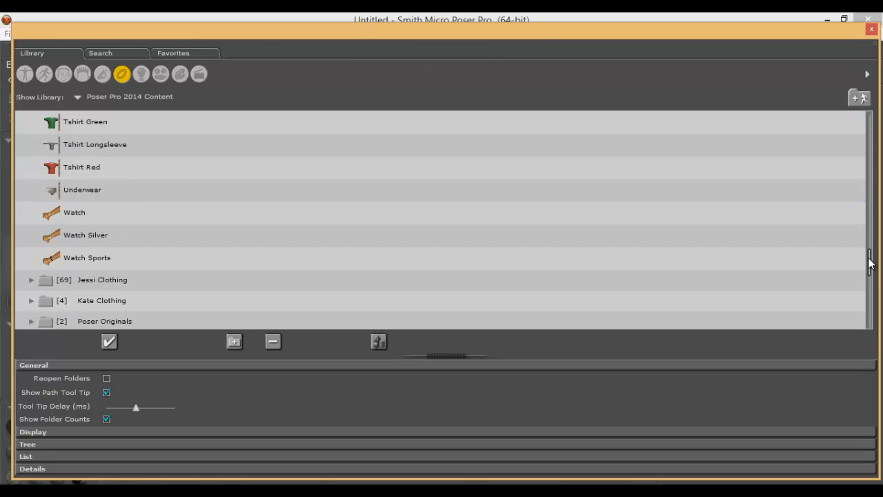
scroll(870, 259, up, 3)
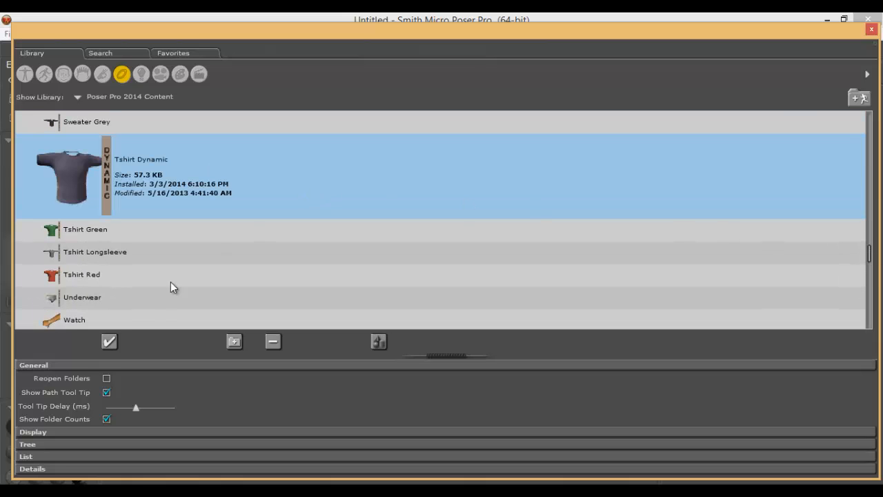
double_click(116, 304)
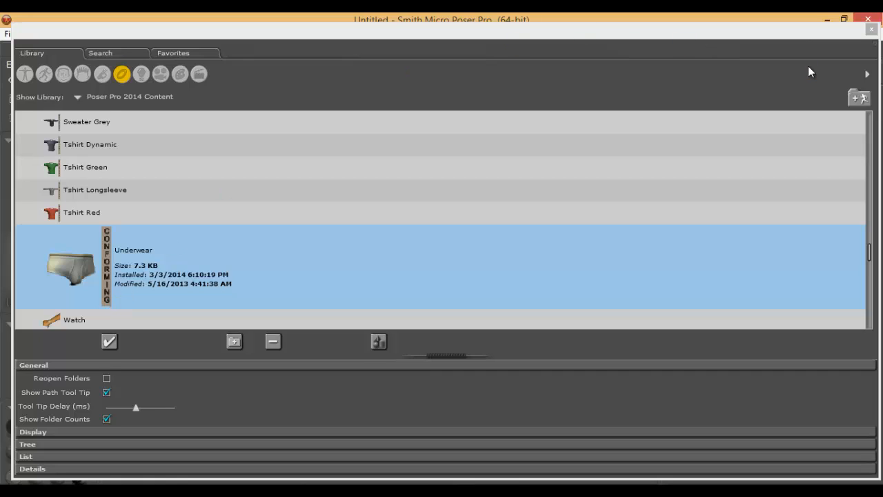
click(871, 29)
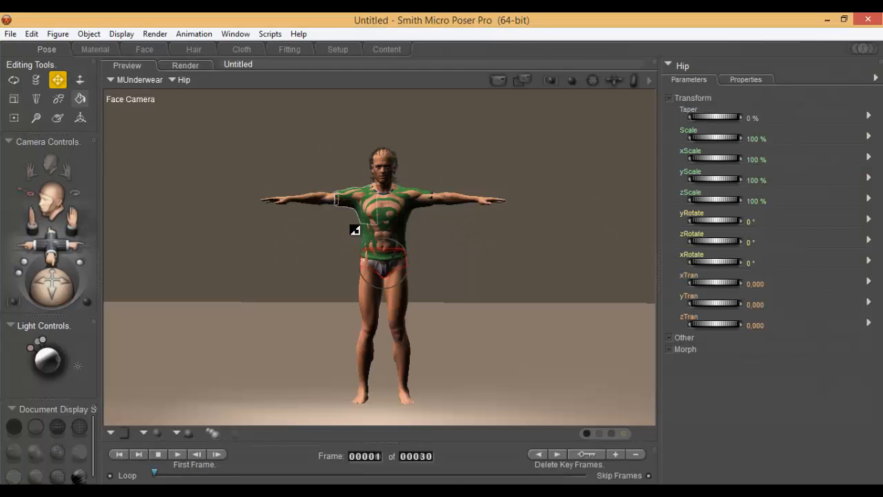
Step: Conform the MUnderwear figure to James
click(55, 34)
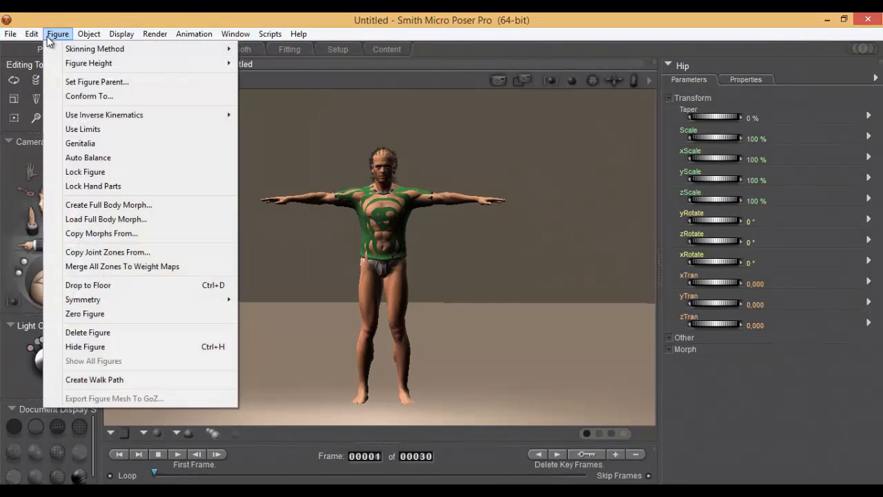
click(131, 99)
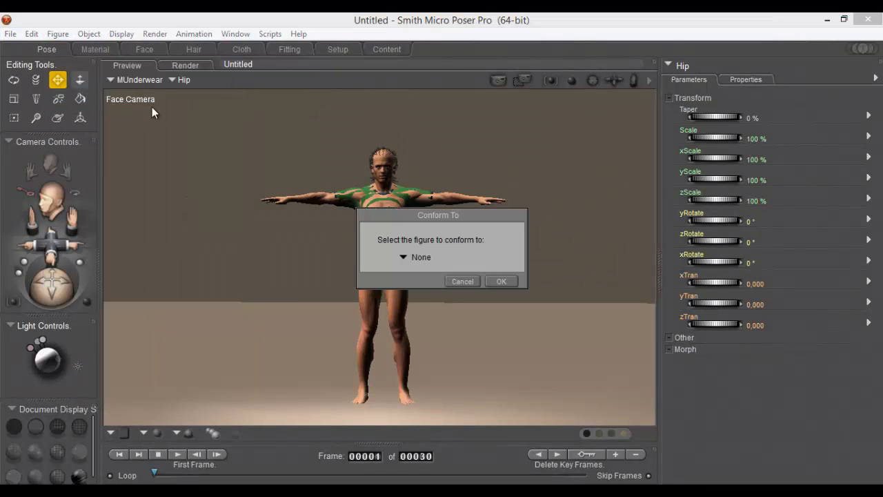
click(418, 258)
click(428, 279)
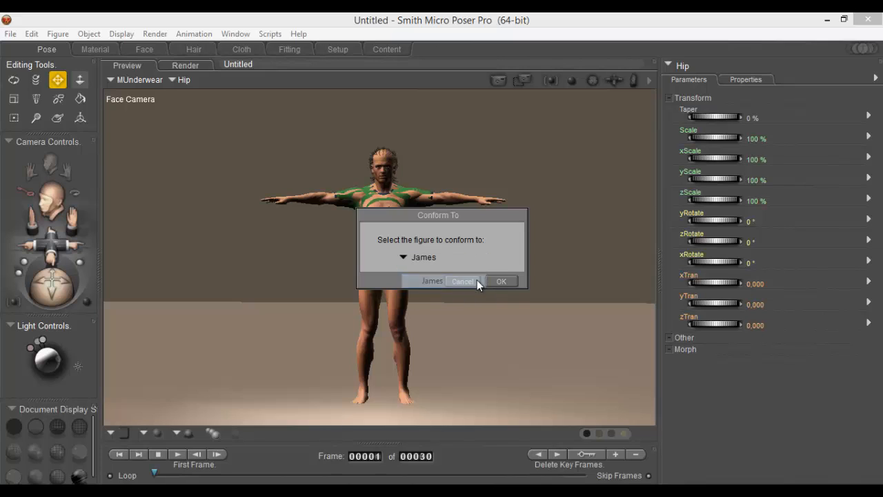
click(508, 281)
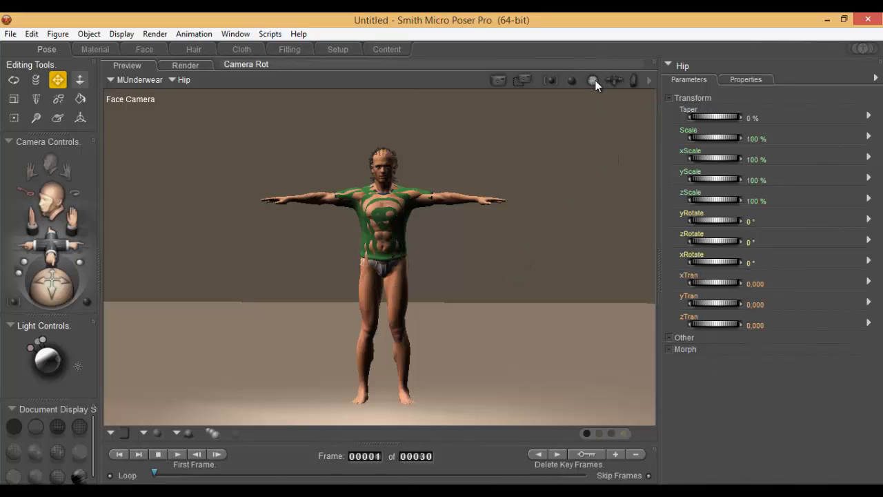
Step: Enlarge the underwear by setting the Scale of its Hip part to 108 %, checking the fit from the side and front
mouse_move(603, 80)
mouse_down()
mouse_move(622, 73)
mouse_move(614, 91)
mouse_move(598, 87)
mouse_up()
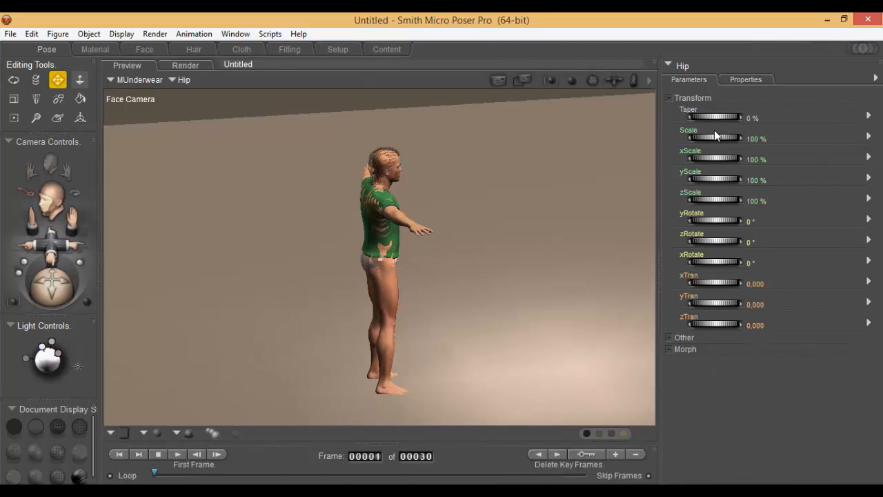
drag(714, 137, 722, 136)
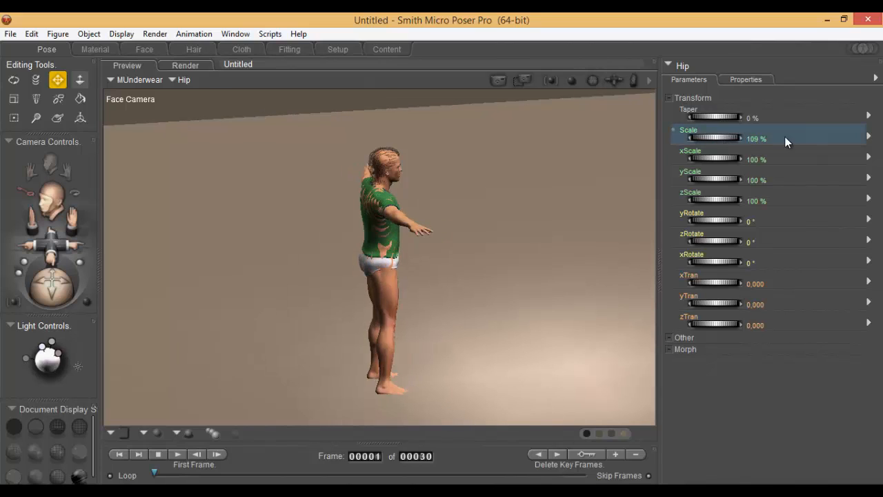
drag(785, 140, 718, 136)
mouse_move(596, 78)
mouse_down()
mouse_move(551, 78)
mouse_move(598, 79)
mouse_up()
drag(753, 171, 713, 138)
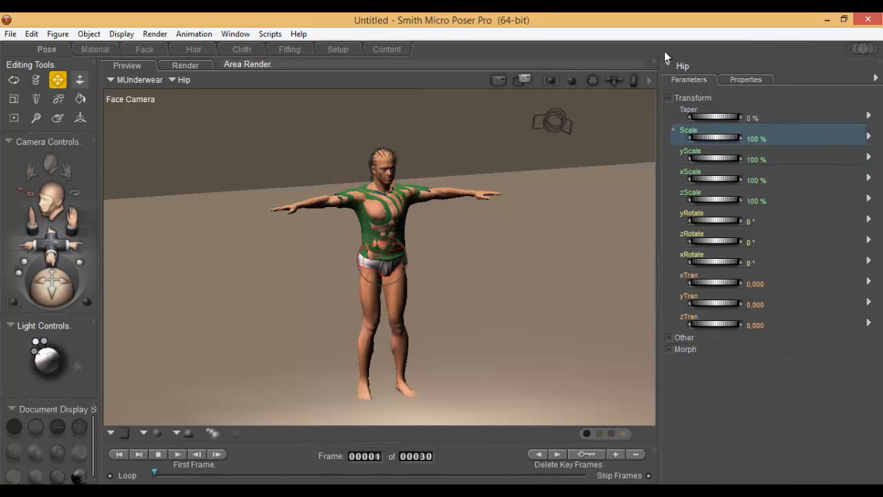
drag(592, 77, 597, 79)
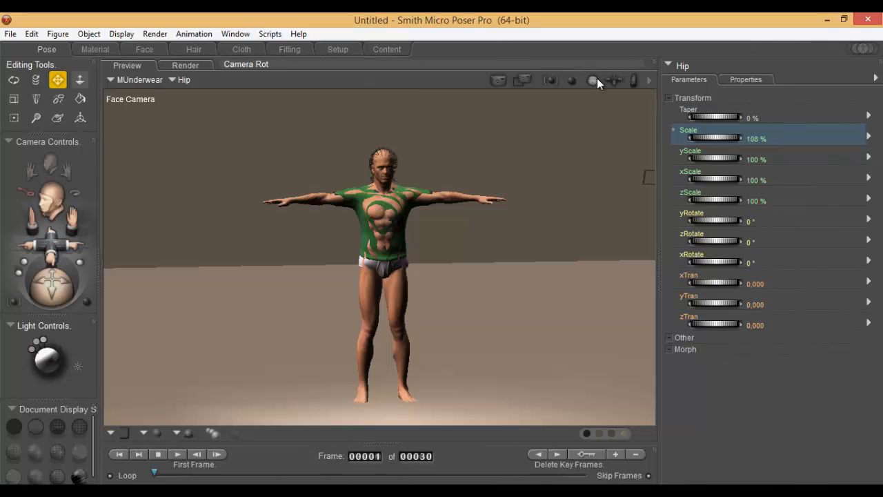
Step: Conform the body of the MTshirt1 figure to James
click(358, 189)
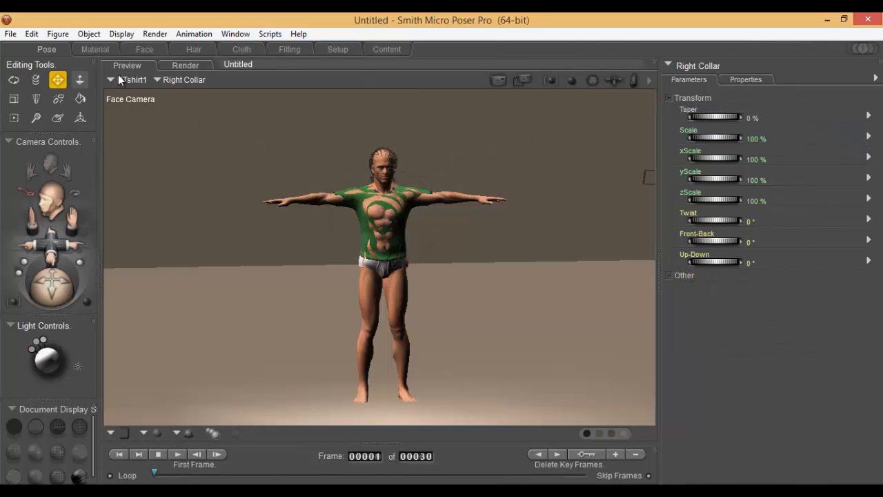
click(162, 80)
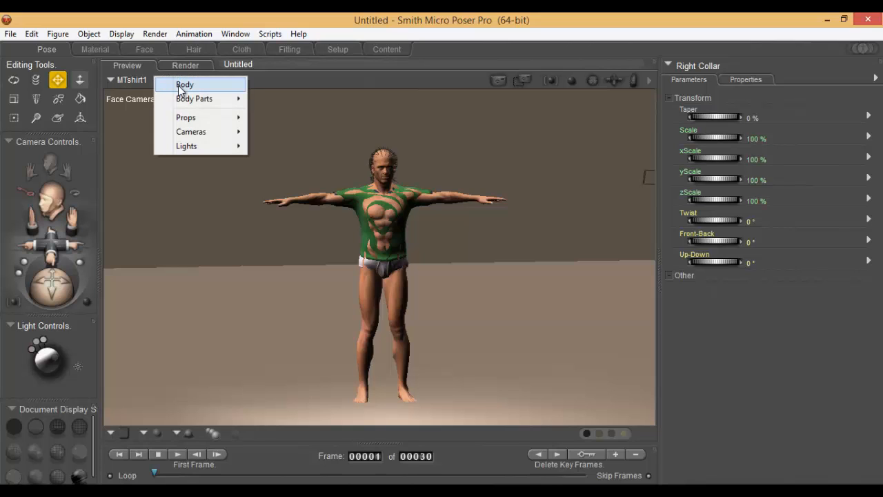
click(178, 85)
click(60, 34)
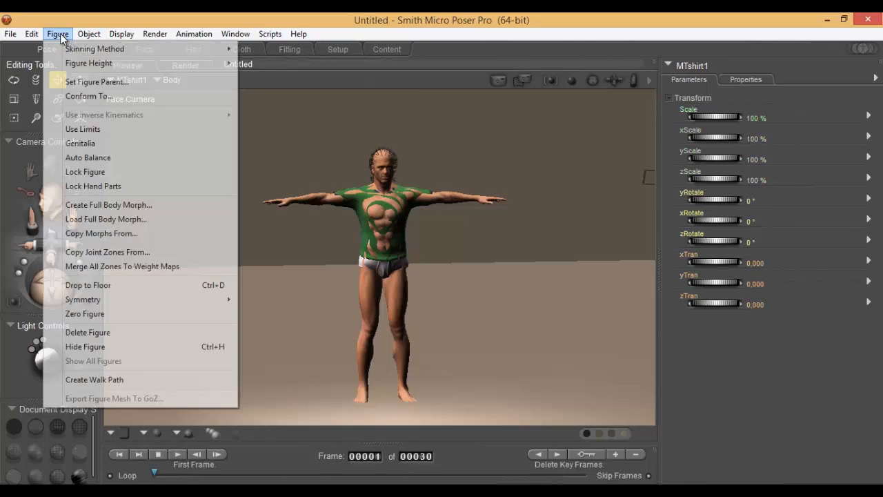
click(95, 95)
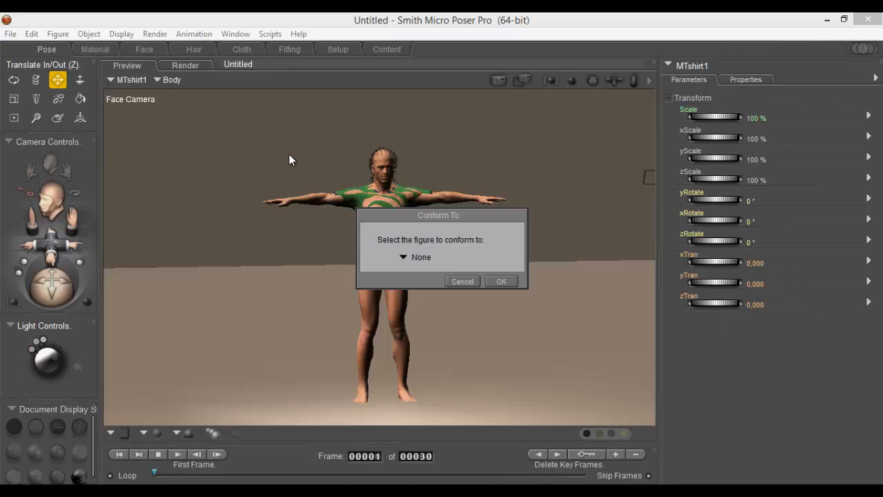
click(414, 257)
click(424, 280)
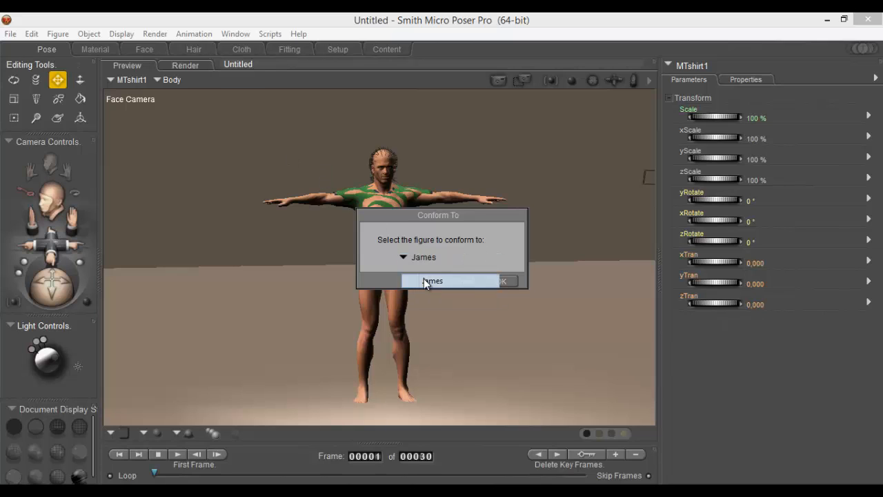
click(502, 282)
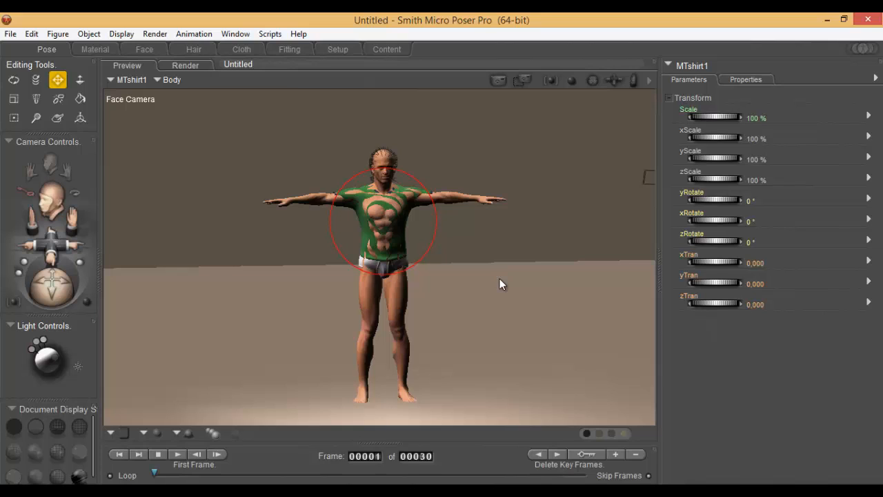
Step: Delete the MTshirt1 and MUnderwear figures from the scene
key(Delete)
key(Return)
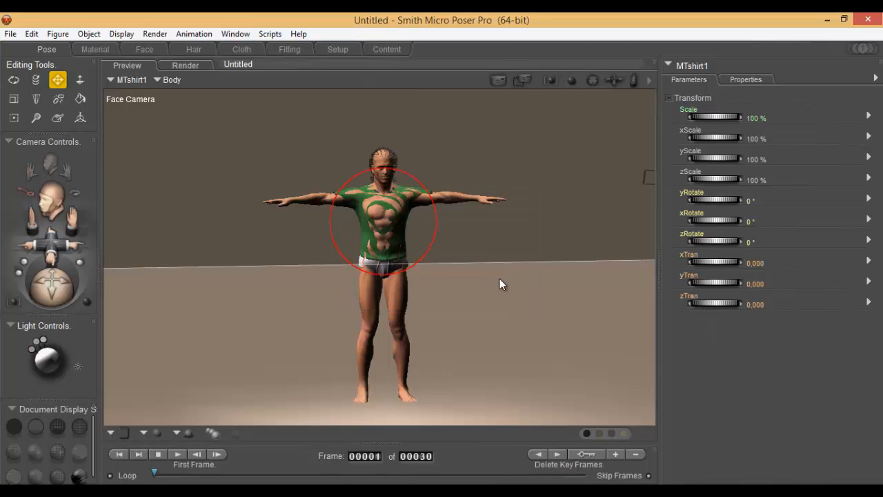
click(392, 264)
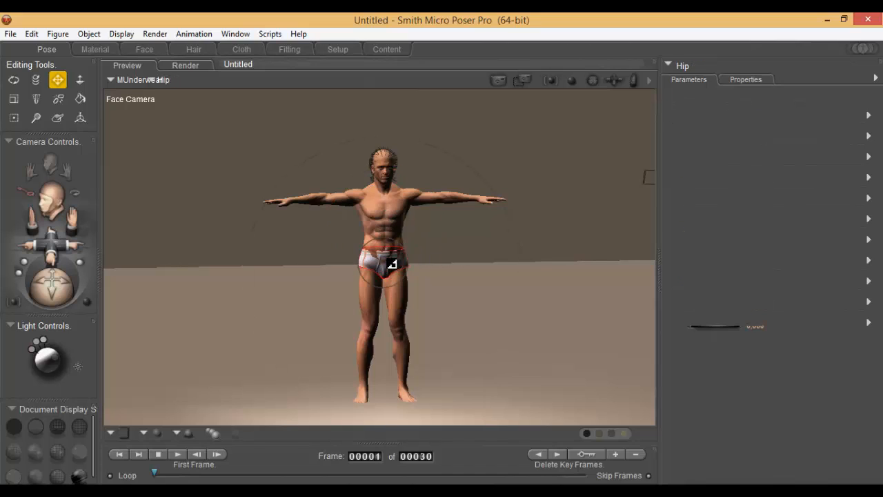
key(Delete)
key(Return)
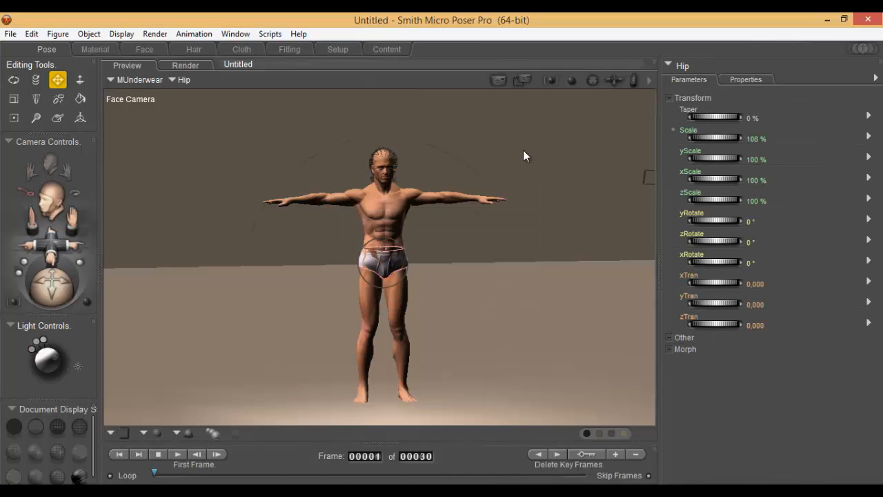
Step: Open the pose library and expand Poser Pro 2014 Content down to its People folder
mouse_move(596, 81)
mouse_down()
mouse_move(603, 83)
mouse_move(586, 80)
mouse_move(603, 77)
mouse_move(591, 82)
mouse_up()
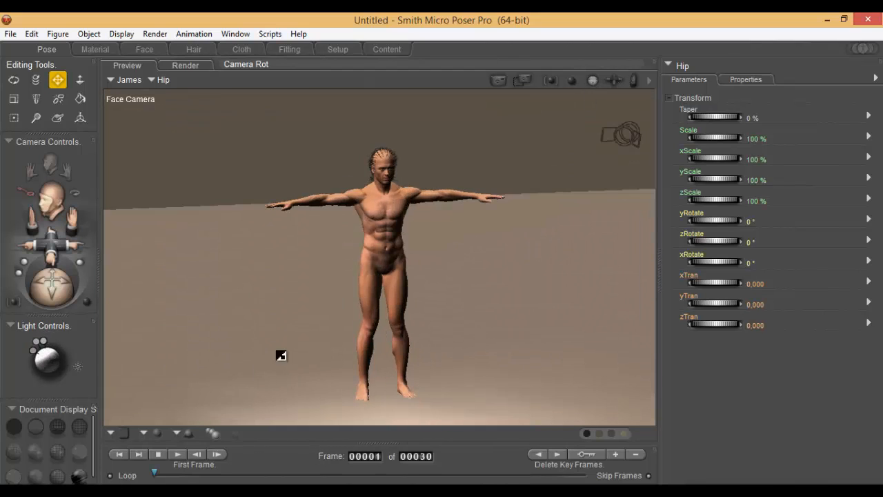
key(ctrl+shift+b)
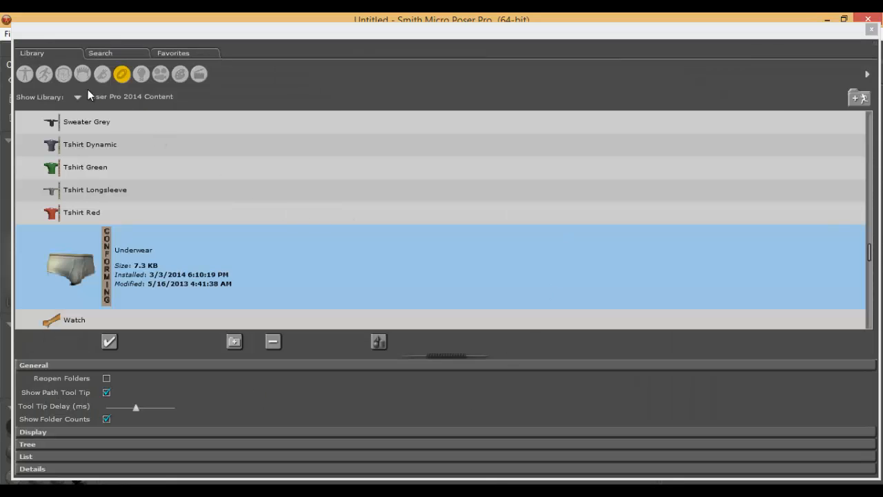
click(63, 75)
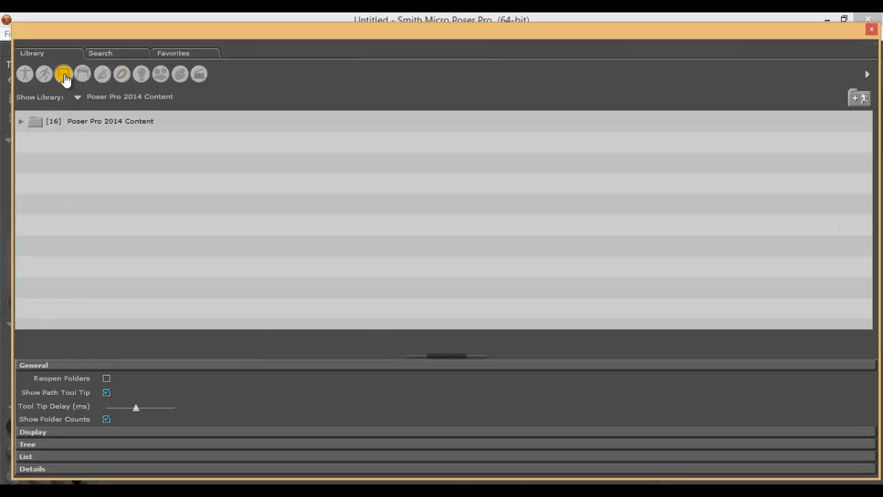
click(44, 74)
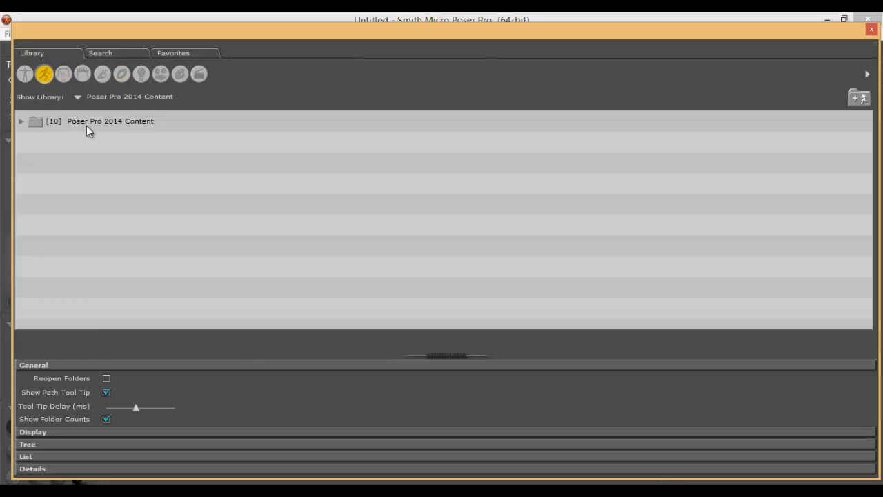
click(20, 122)
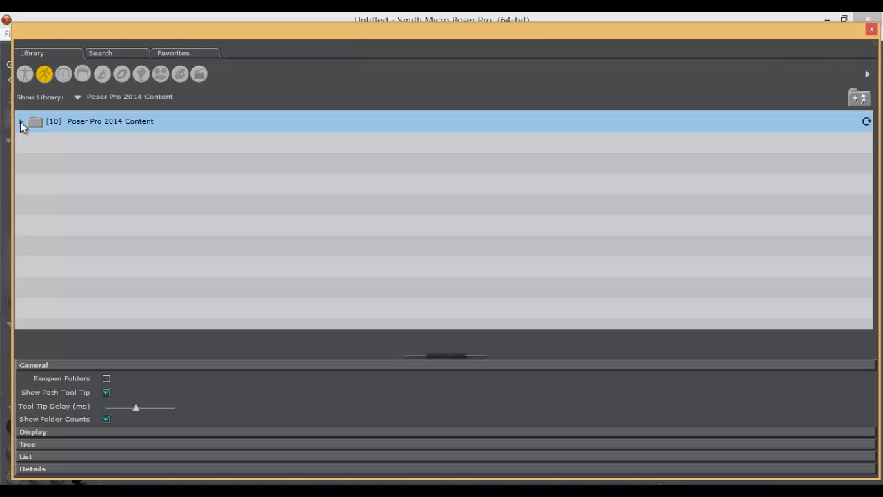
click(21, 121)
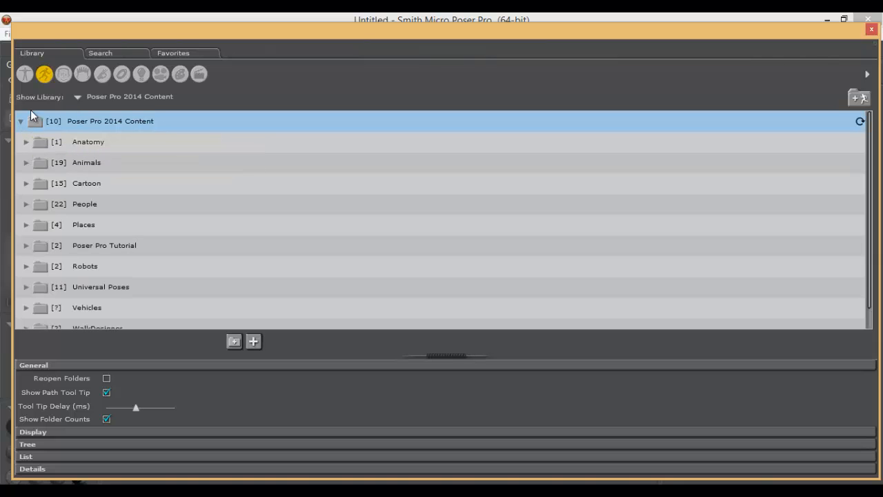
click(44, 74)
click(26, 204)
click(26, 204)
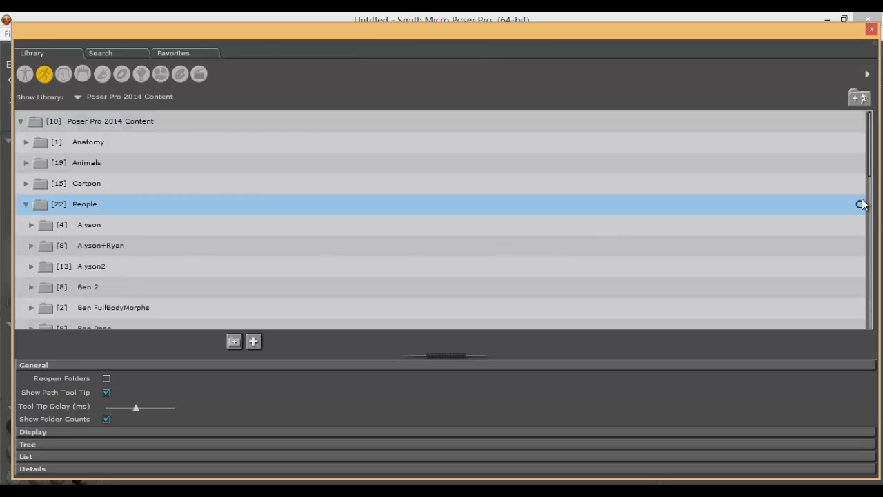
Step: Look through the James Pose folder and the subfolders of its Action category, leaving both collapsed
drag(871, 157, 871, 200)
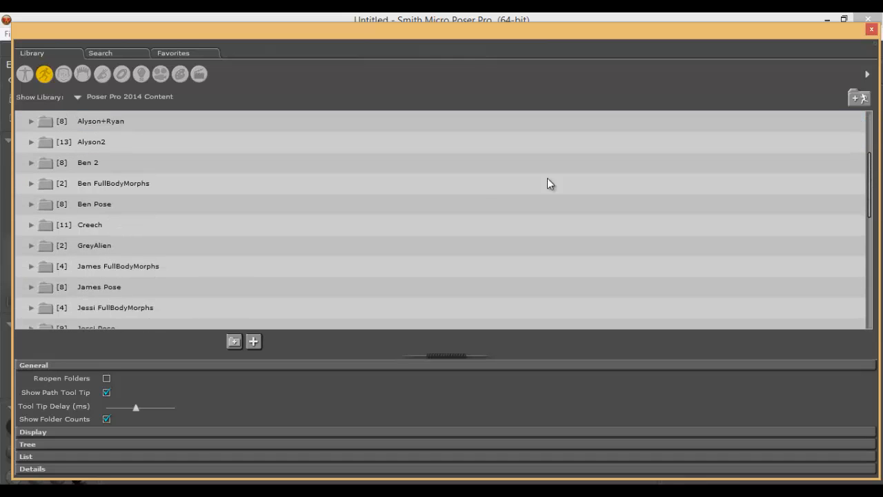
click(31, 287)
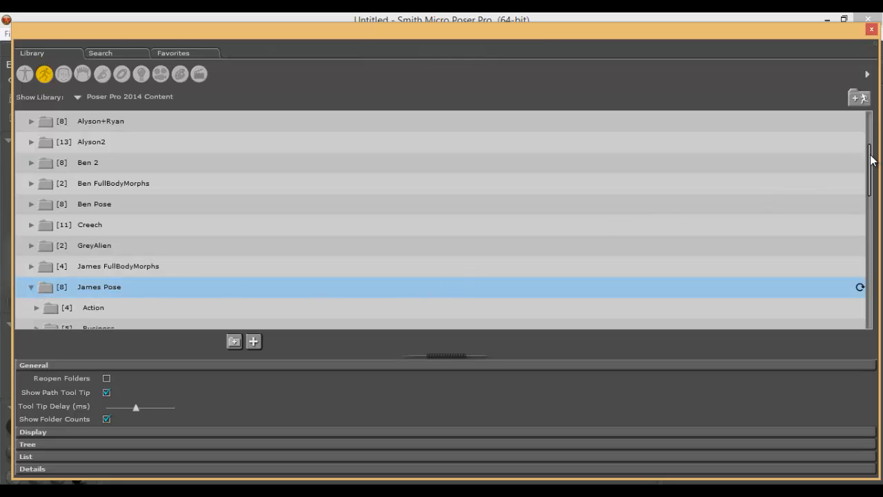
drag(871, 160, 872, 179)
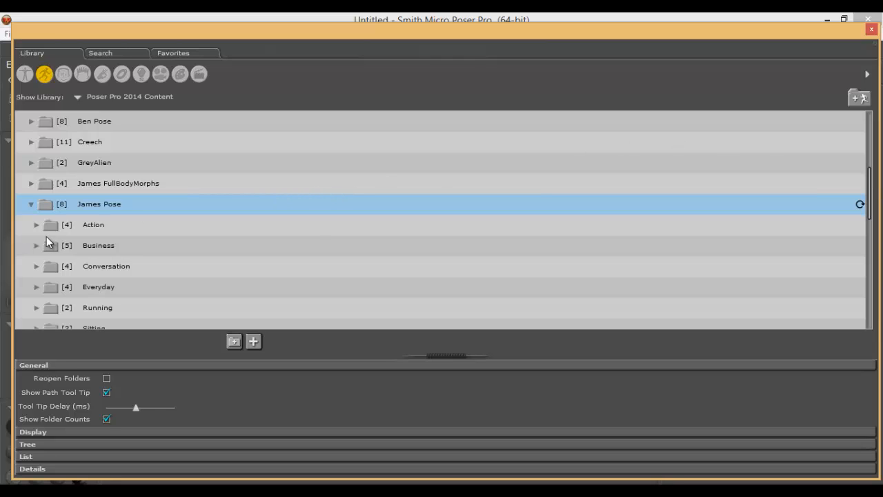
click(37, 225)
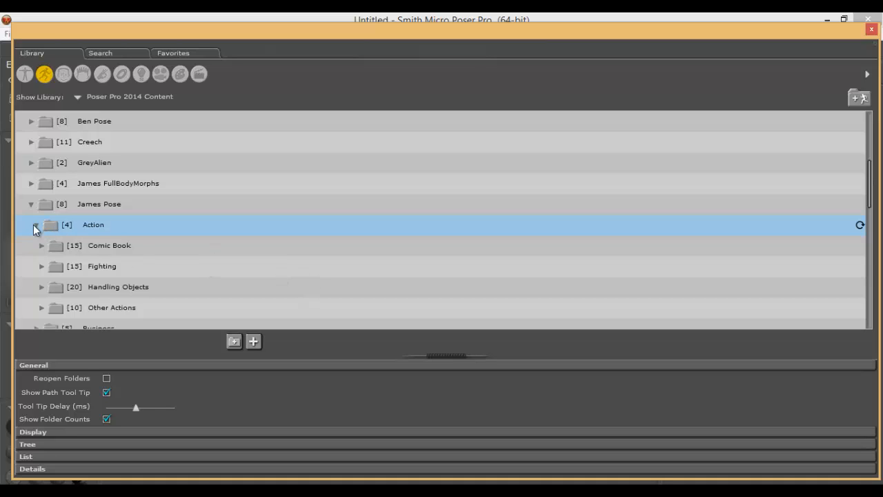
click(38, 224)
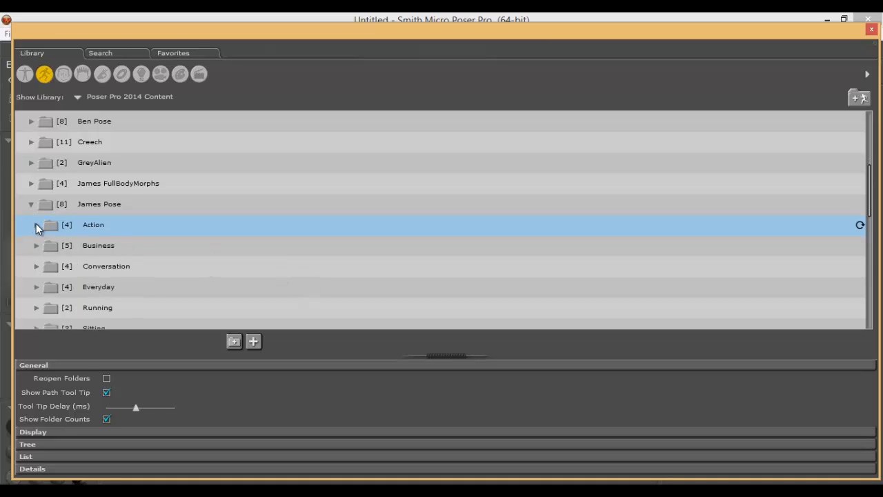
click(32, 204)
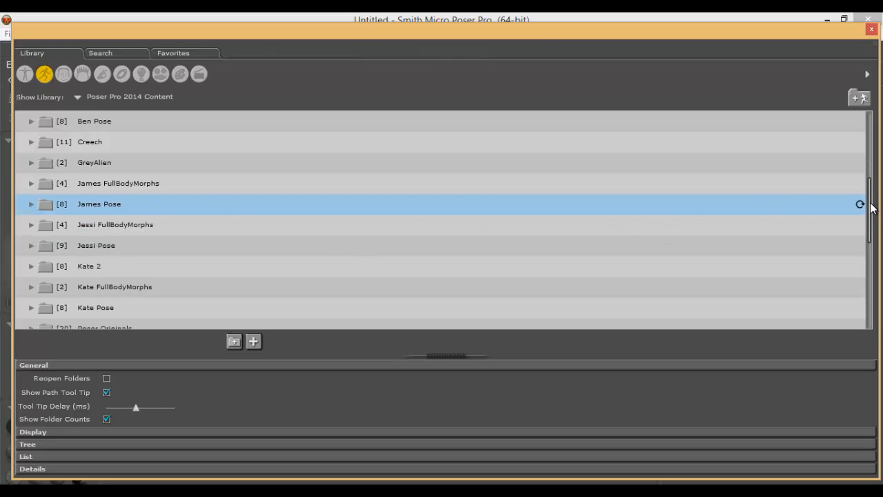
Step: Open the WalkDesigner pose folder and compare the P10 walks, including High Heels, Run, Sexy and Shuffle
drag(871, 214, 871, 294)
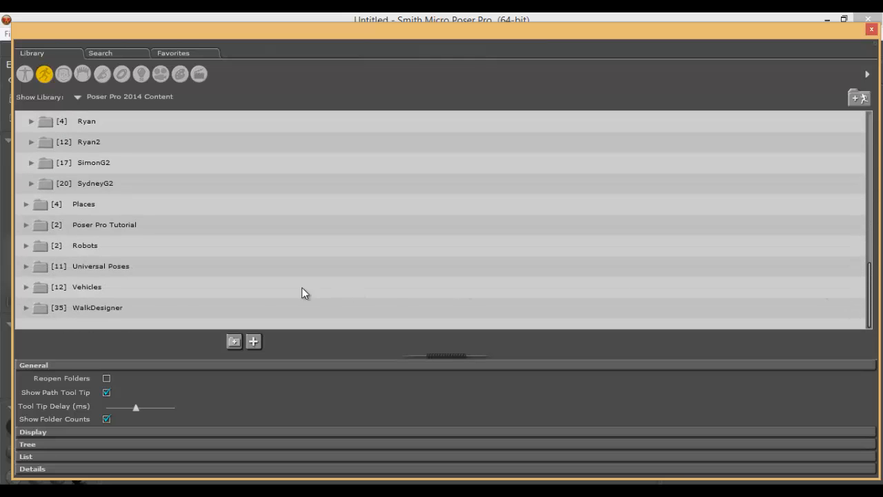
click(25, 308)
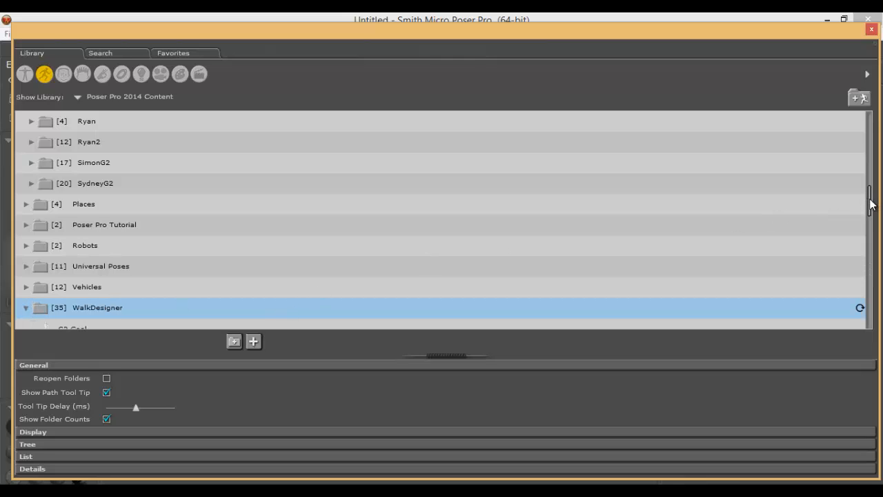
drag(869, 203, 869, 255)
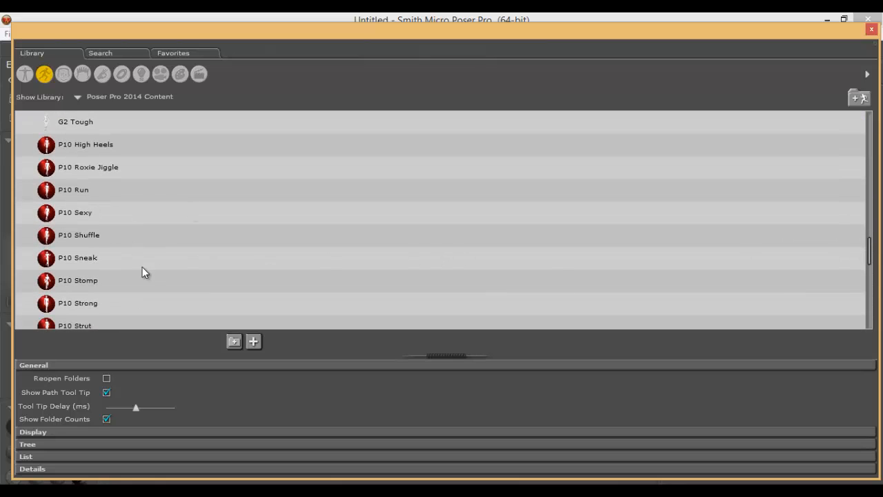
click(125, 138)
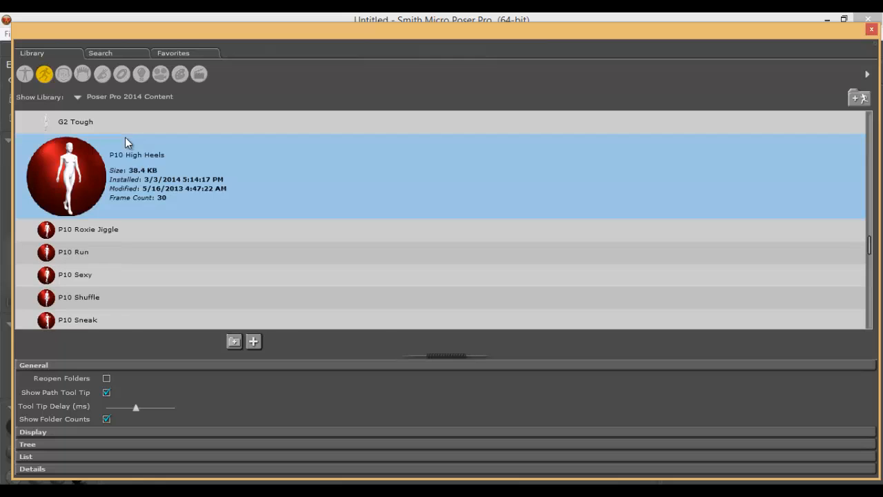
click(126, 240)
click(126, 252)
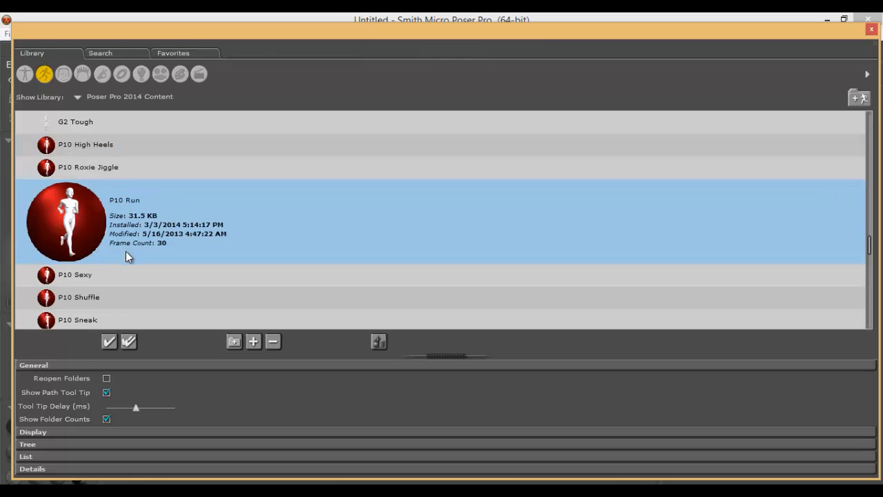
click(127, 274)
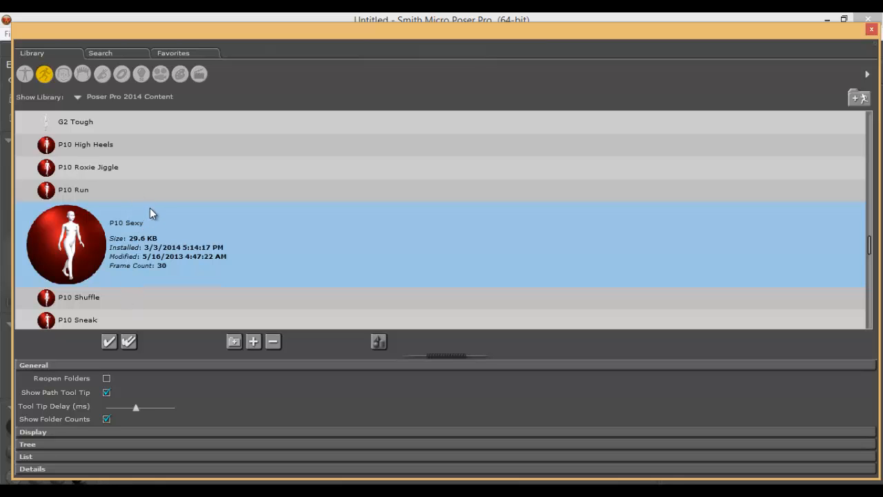
click(153, 191)
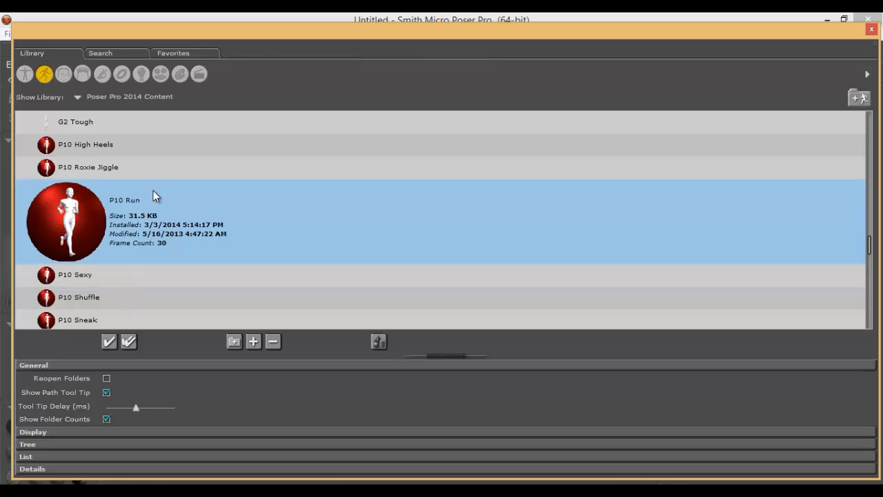
click(110, 323)
click(133, 241)
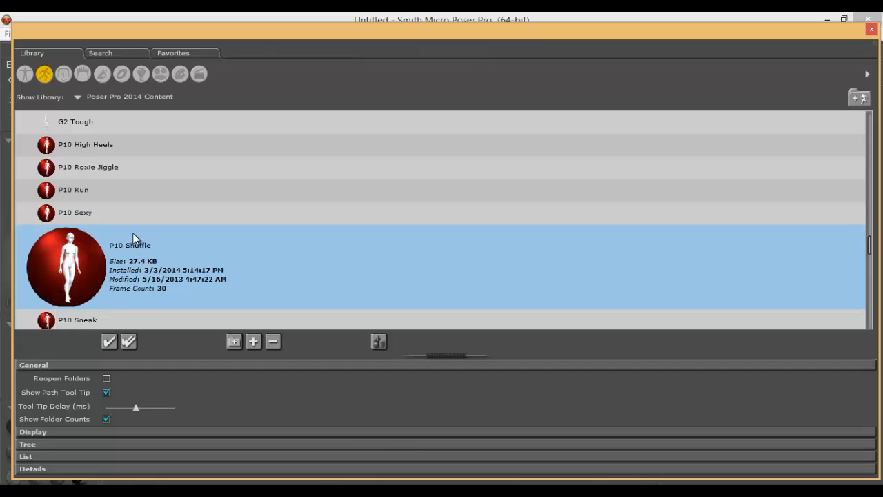
Step: Apply the P10 Run pose from the WalkDesigner folder to James and close the library
click(138, 217)
click(138, 189)
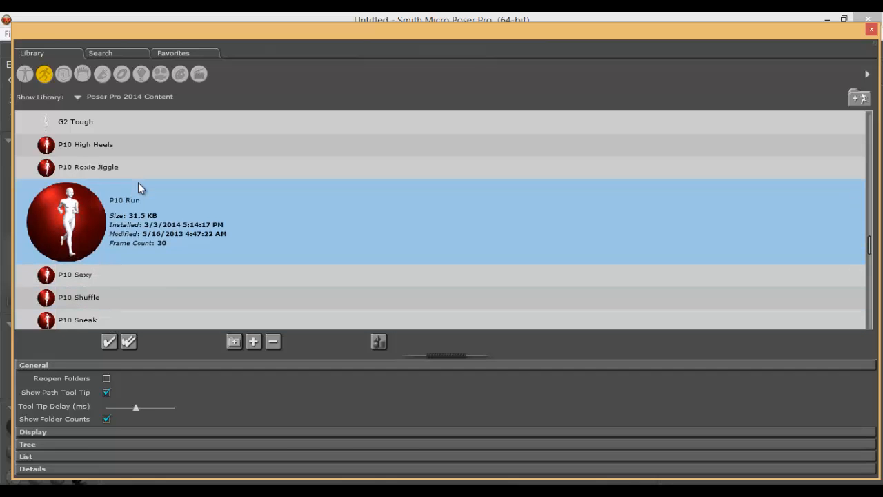
double_click(328, 206)
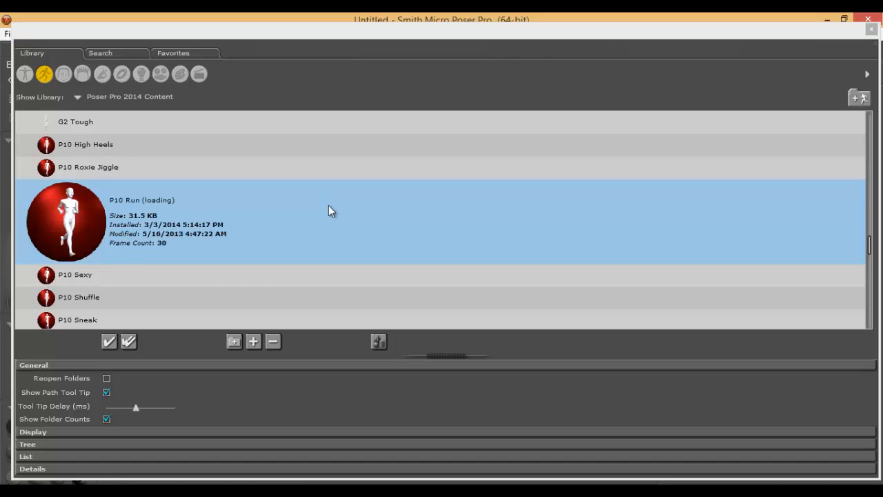
click(871, 30)
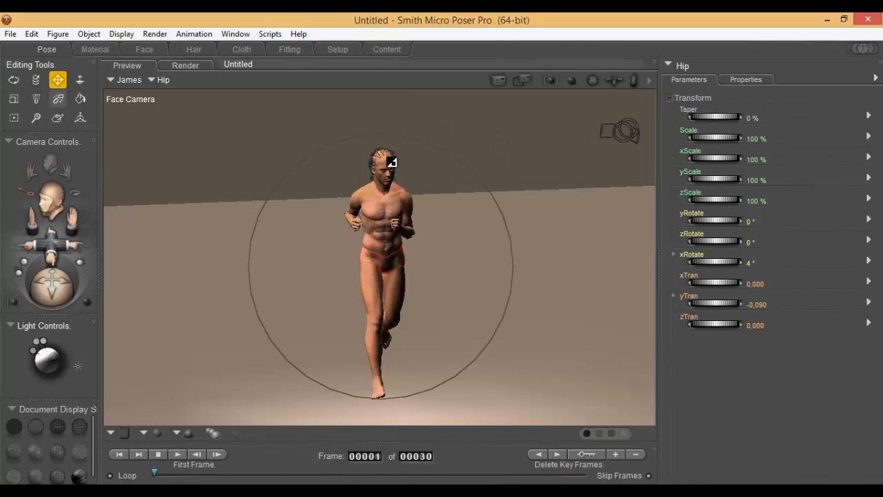
Step: Scrub through the running animation of James on the timeline and return to frame 1
click(124, 81)
click(133, 86)
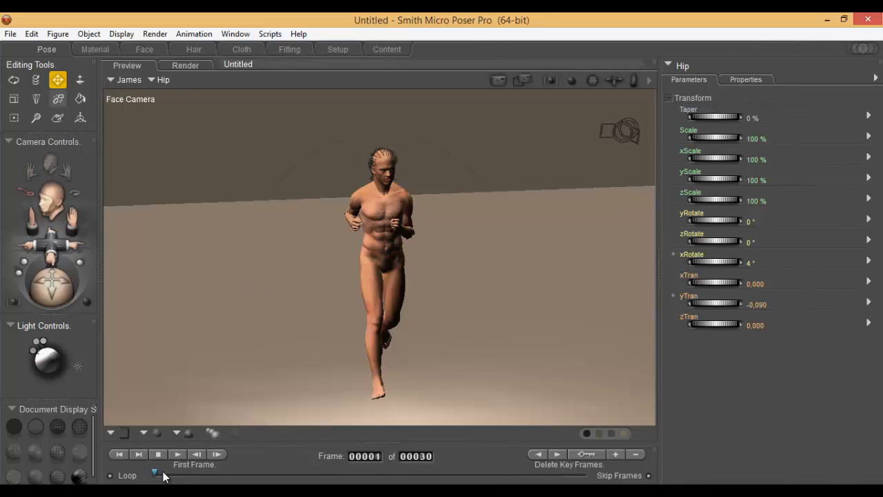
drag(163, 474, 180, 474)
drag(240, 466, 82, 455)
click(81, 455)
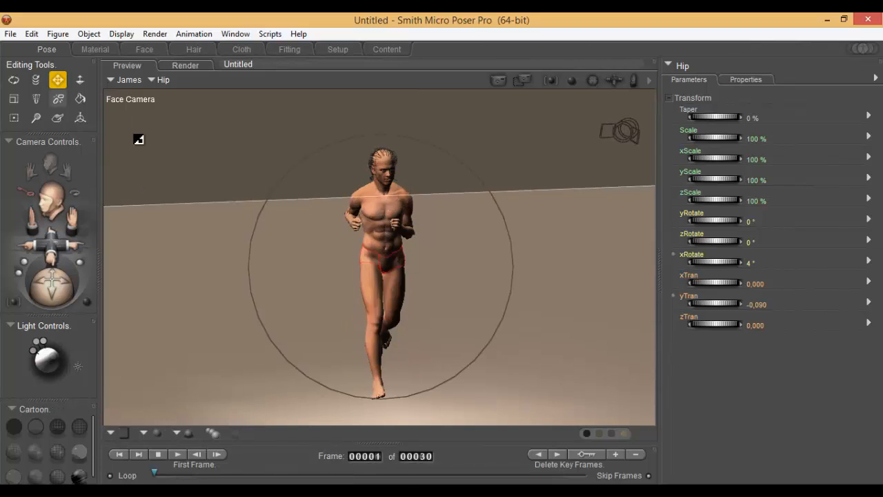
Step: Select the HairALLHEAD prop on James to view its parameters
click(129, 80)
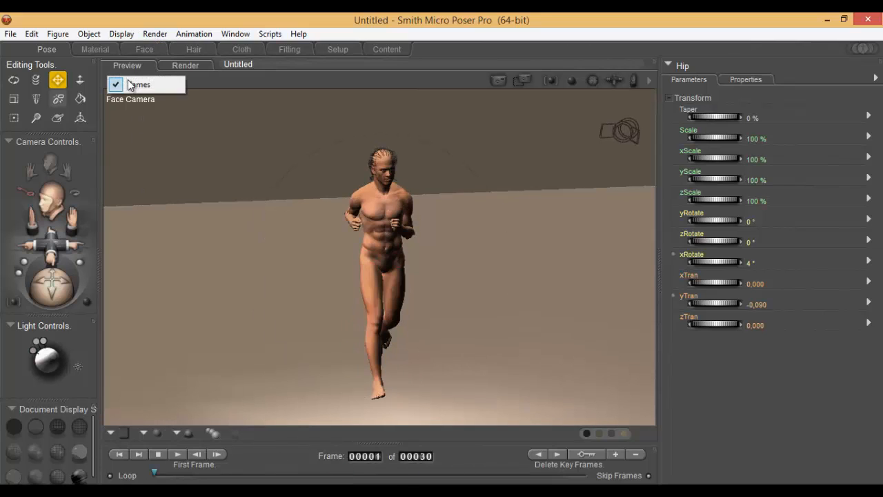
click(207, 73)
click(164, 79)
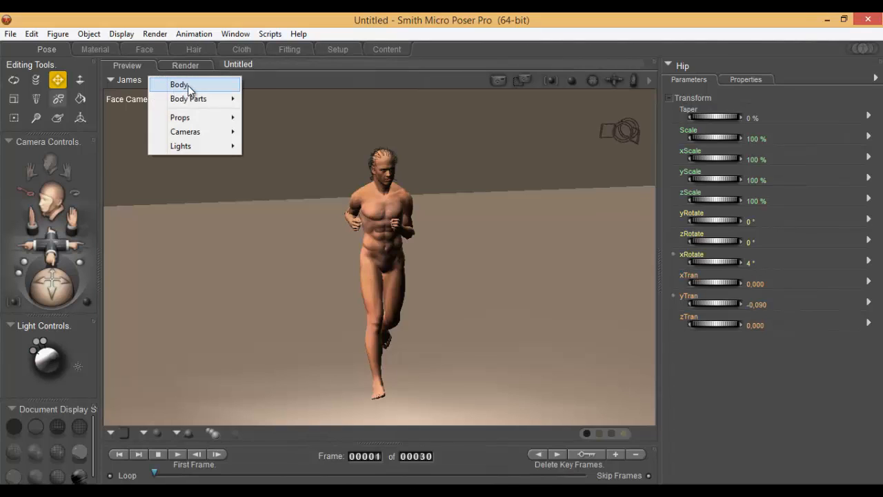
mouse_move(224, 119)
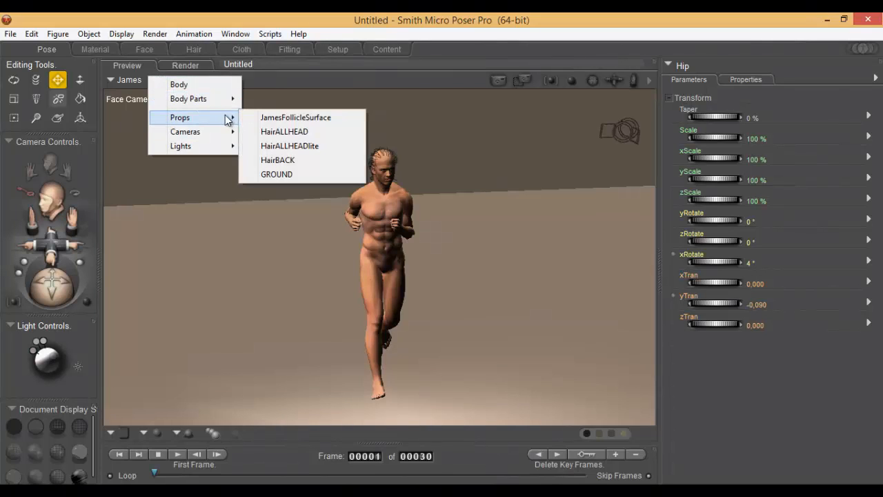
click(278, 131)
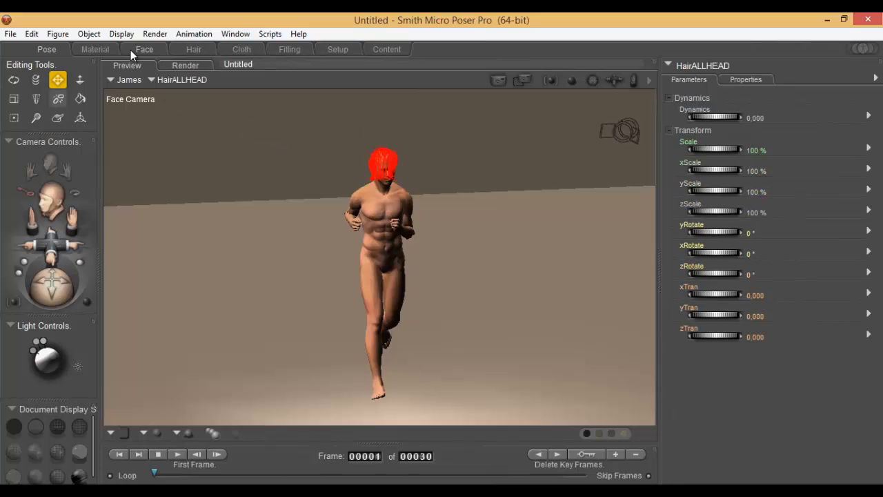
Step: Make the HairALLHEADlite prop the active element to show its dynamics and transform parameters
click(158, 78)
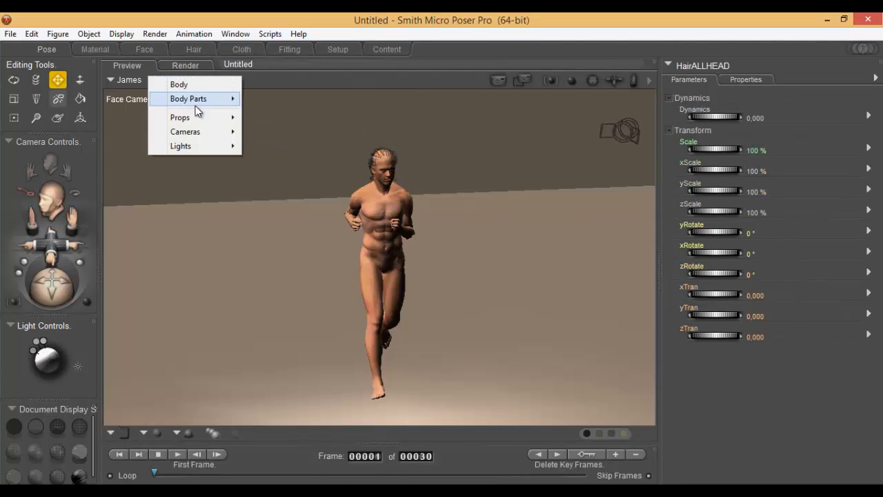
mouse_move(196, 118)
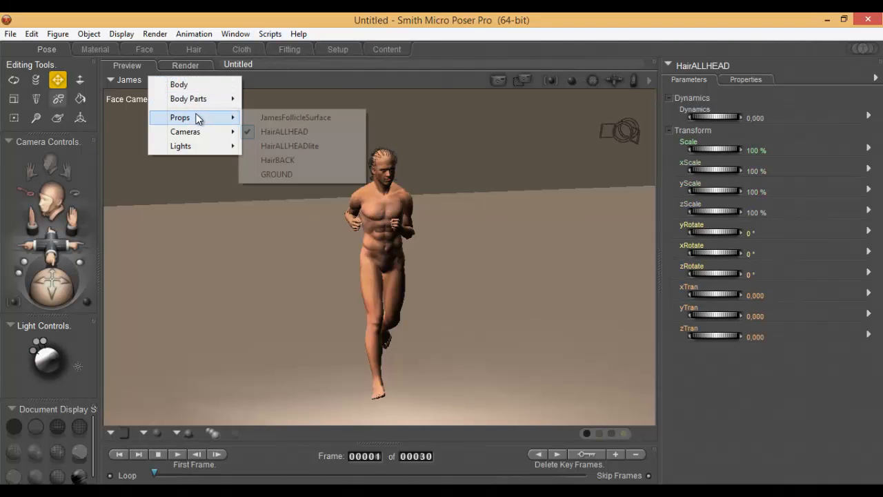
click(295, 146)
click(152, 78)
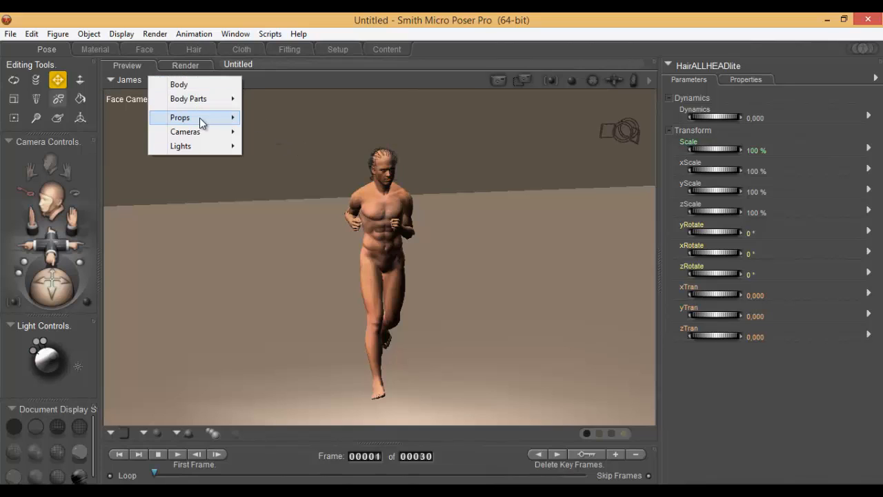
mouse_move(199, 117)
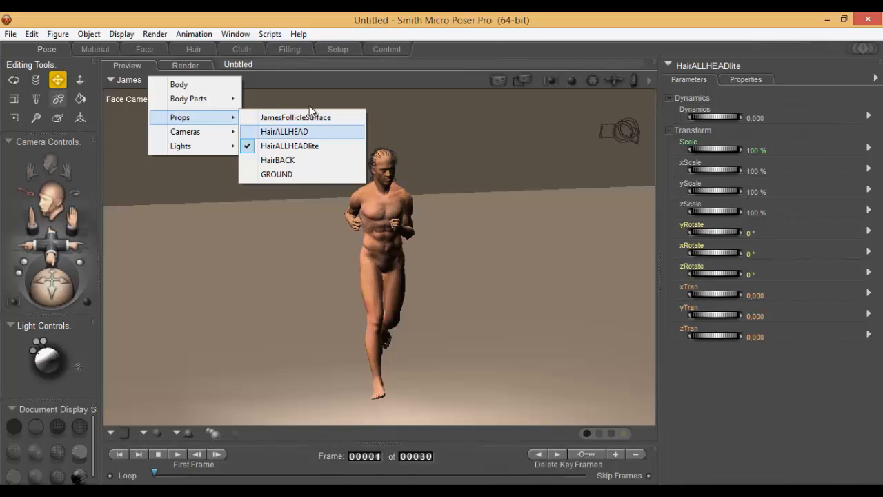
click(342, 81)
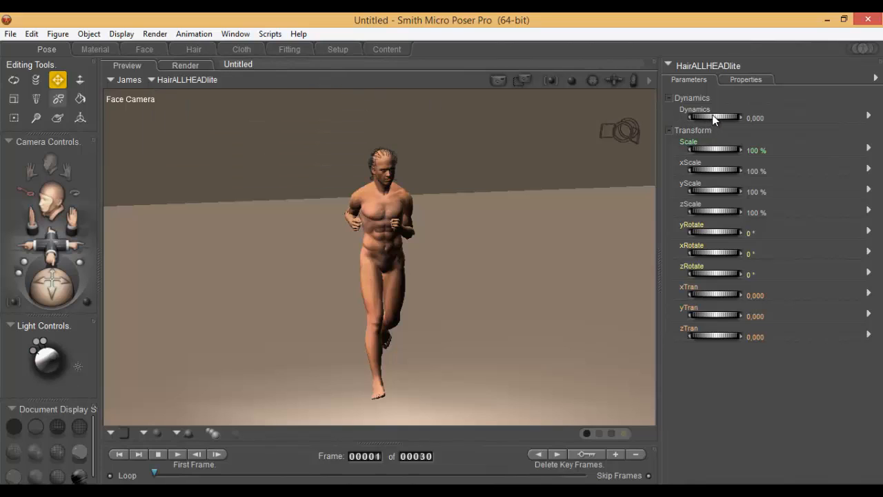
Step: Set the Dynamics parameter of the HairALLHEADlite prop to 100
drag(712, 115, 821, 112)
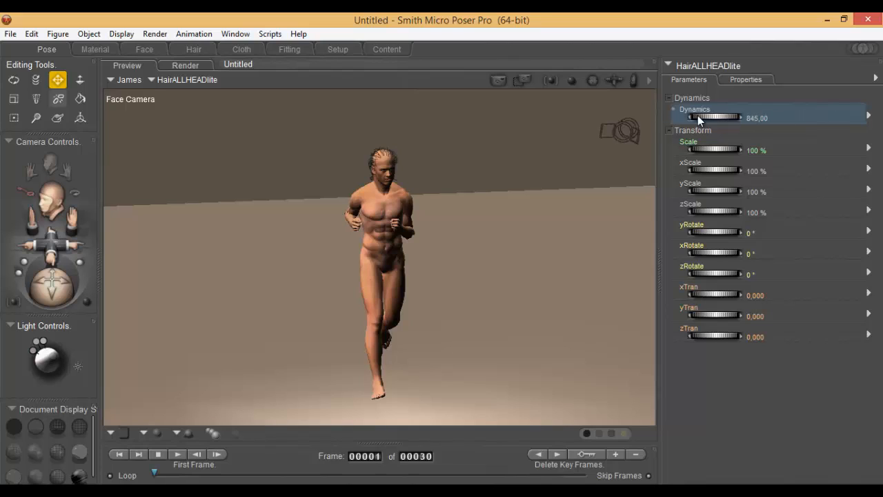
click(756, 117)
text(100)
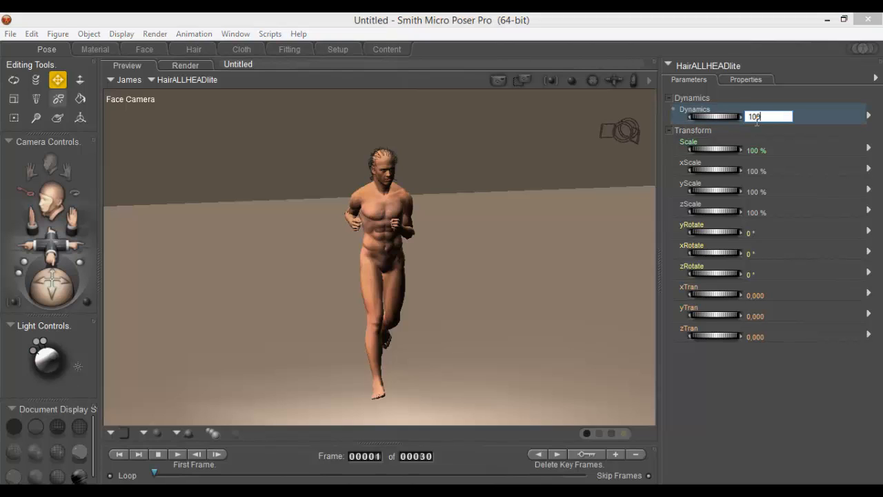
key(Return)
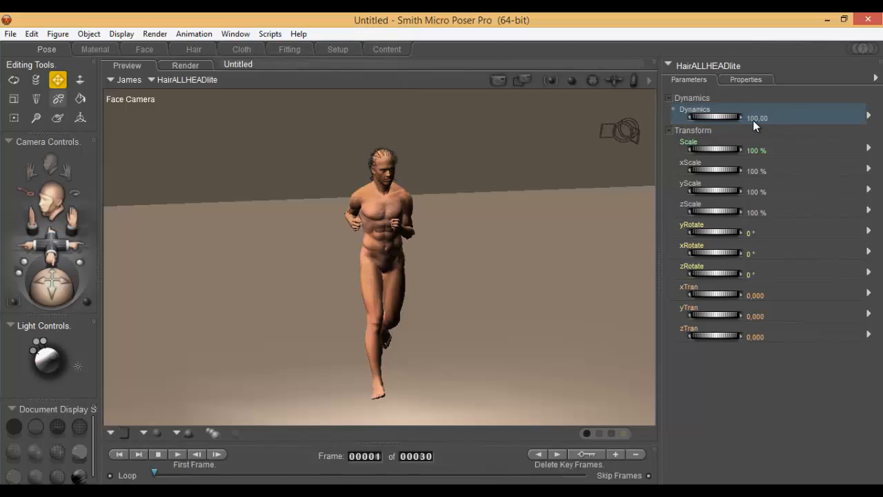
Step: Select the HairALLHEAD prop and set its Dynamics parameter to 100
click(194, 78)
mouse_move(194, 116)
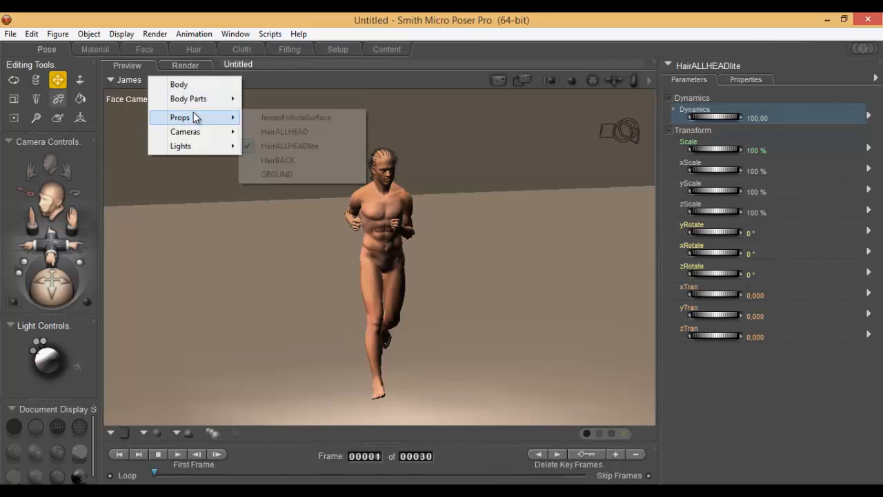
click(277, 133)
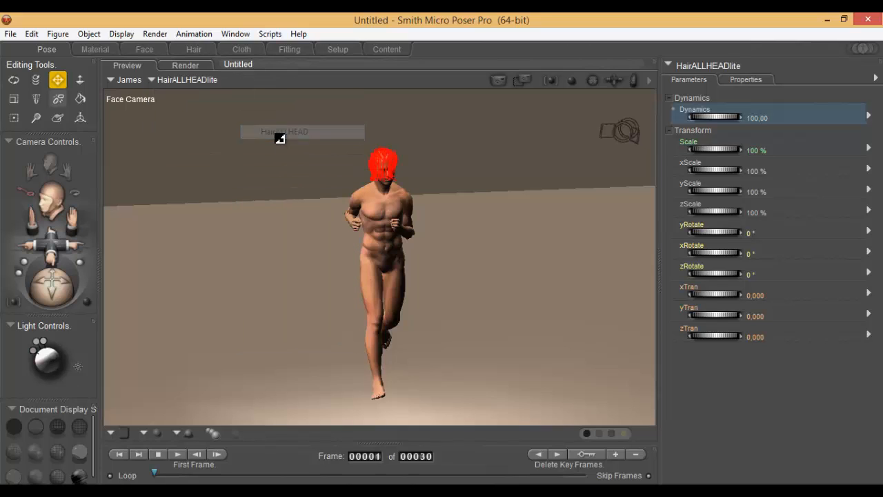
click(755, 117)
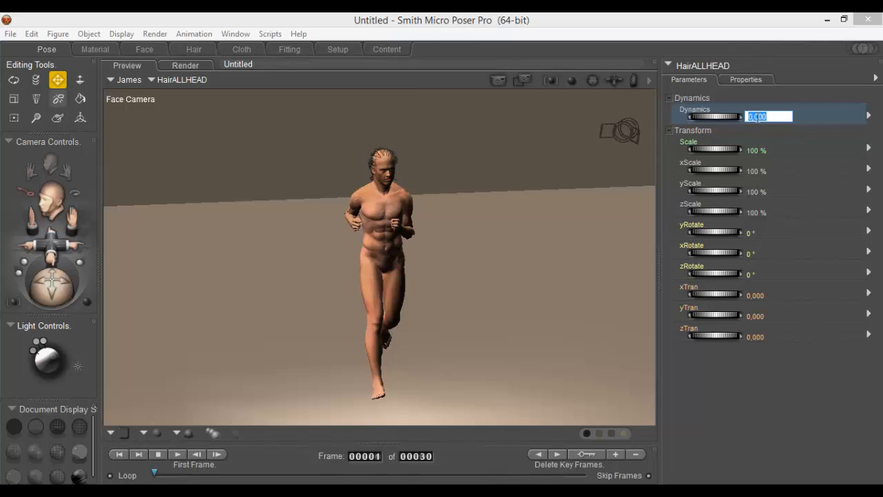
key(Return)
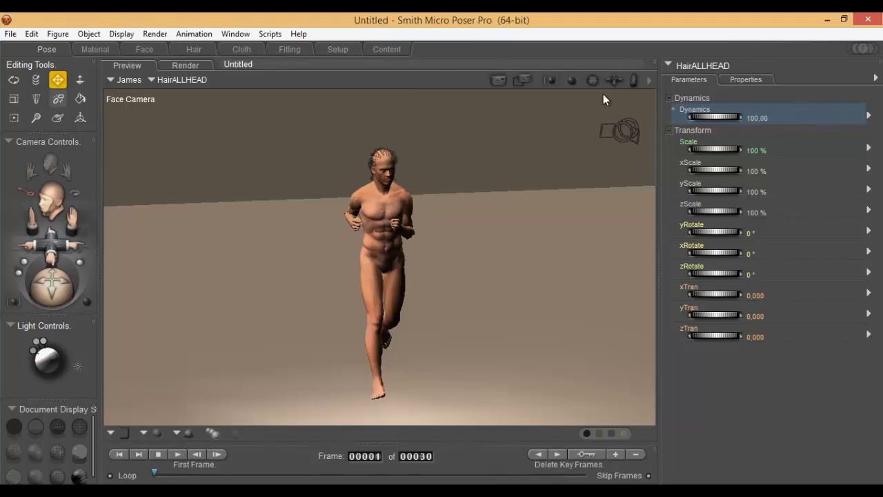
Step: Select the JamesFollicleSurface prop to check which parameters it offers
click(191, 84)
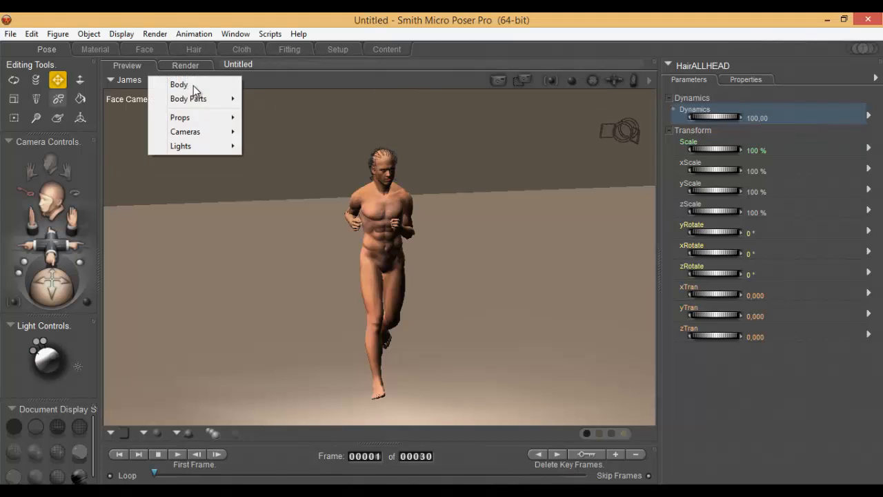
mouse_move(217, 121)
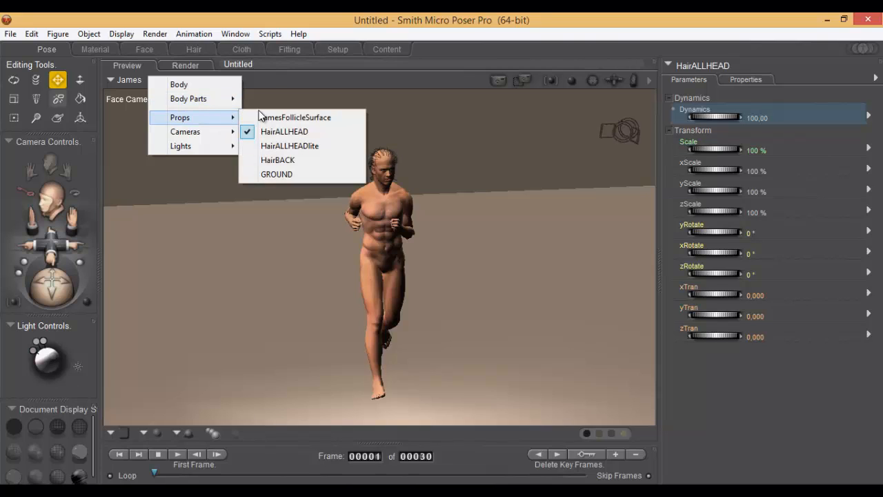
click(297, 117)
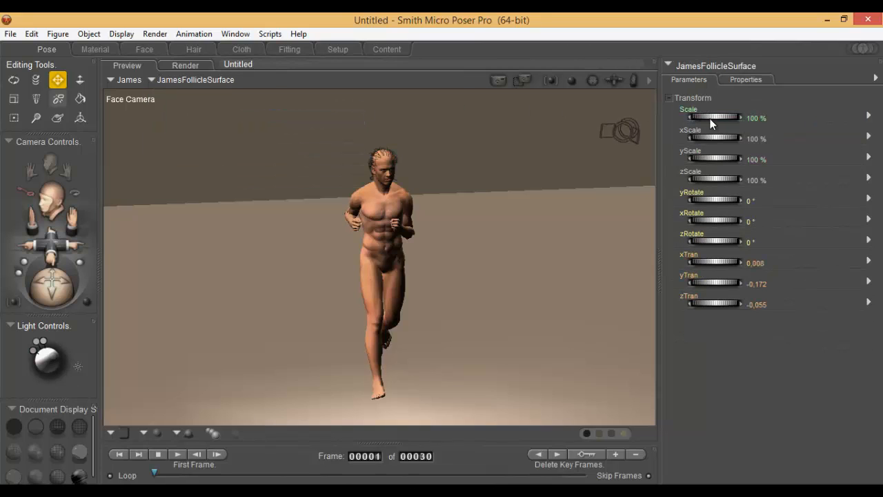
Step: Make the HairBACK prop the active element and open its Dynamics value for editing, then close the entry
click(164, 85)
mouse_move(201, 118)
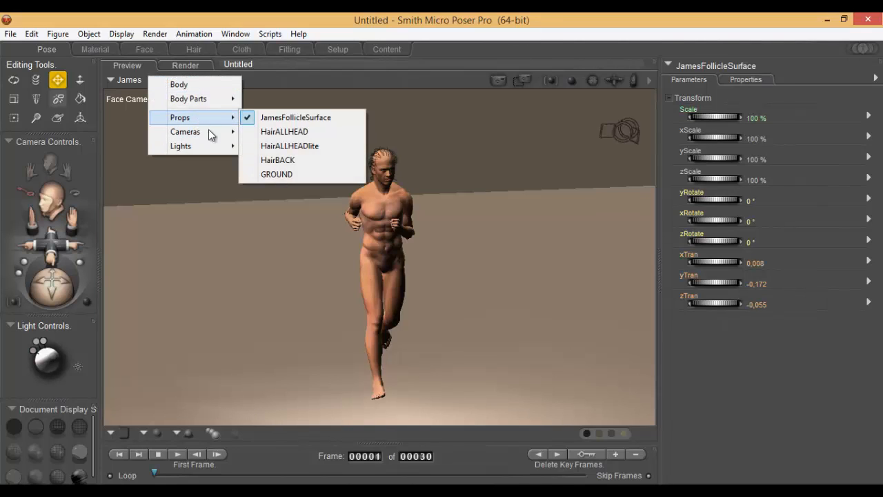
click(287, 160)
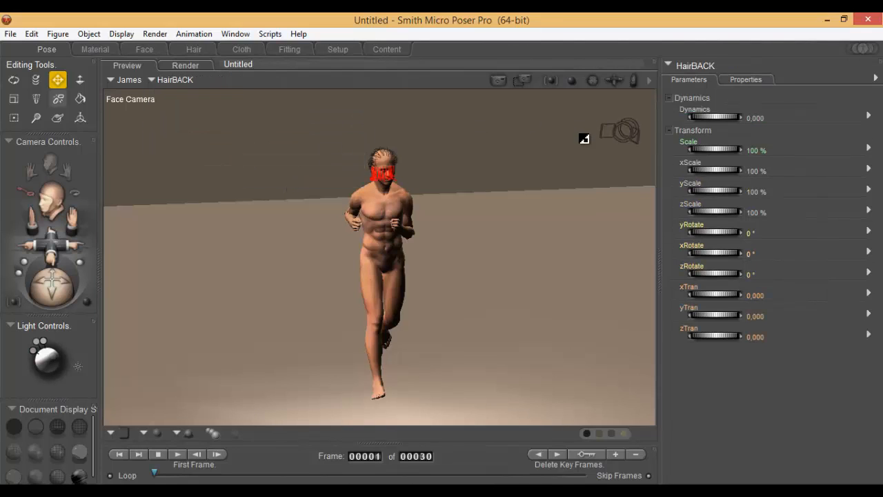
click(755, 118)
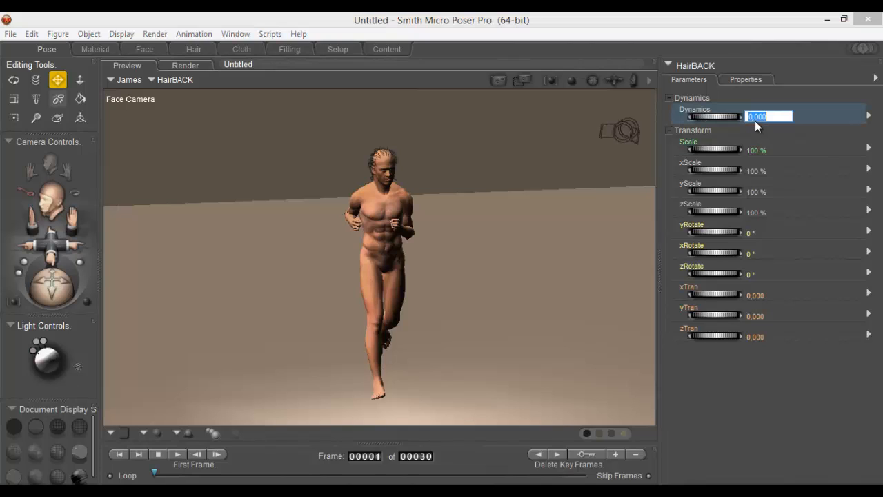
key(Return)
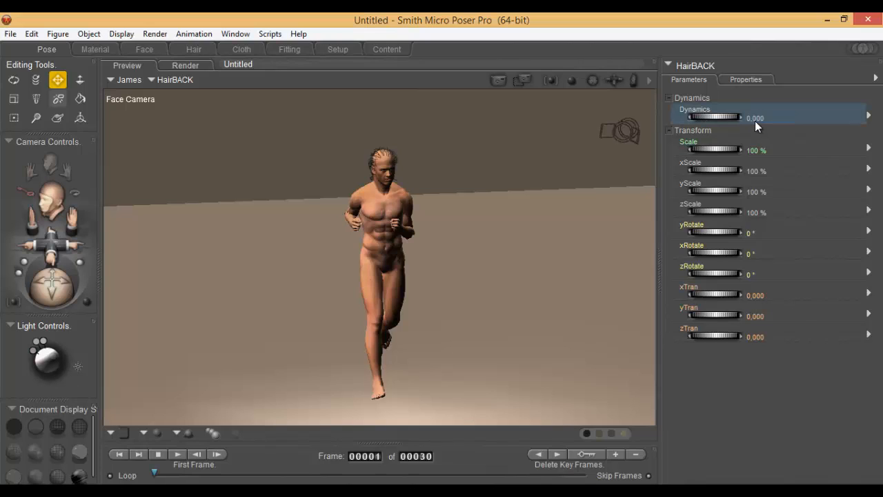
Step: Show the HairBACK properties, play the running animation once, and recalculate the prop's dynamics
click(749, 79)
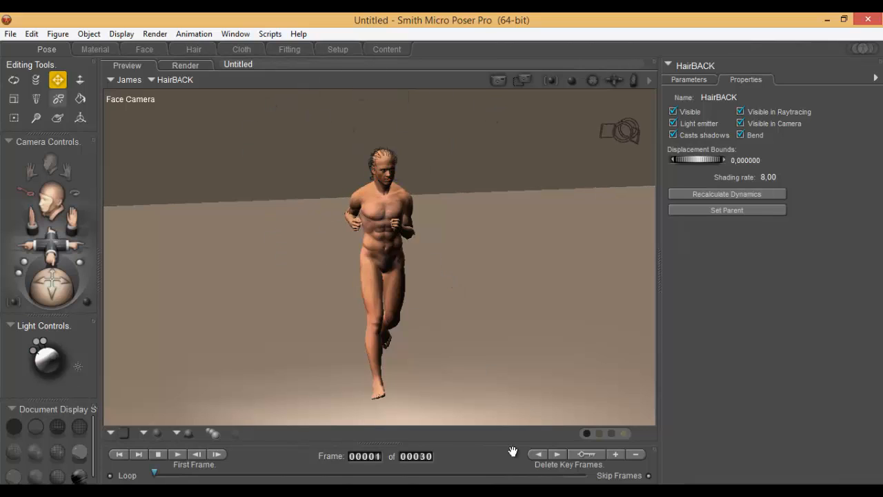
click(178, 455)
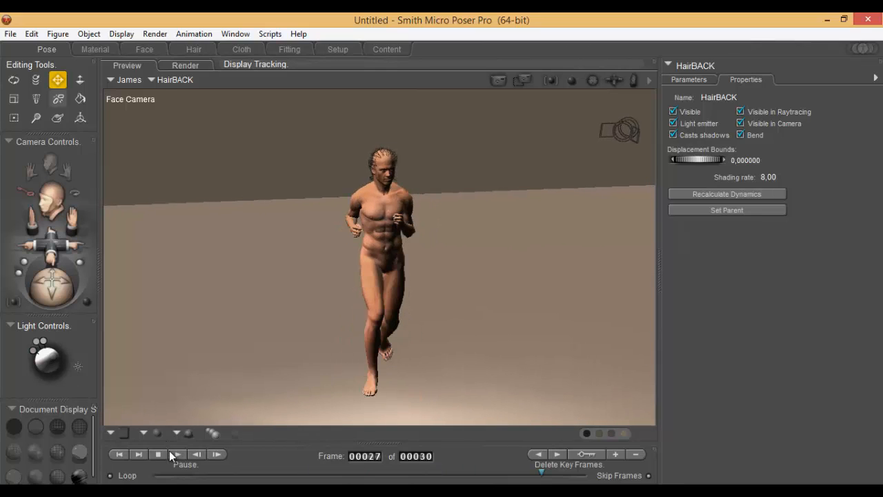
click(175, 453)
click(752, 194)
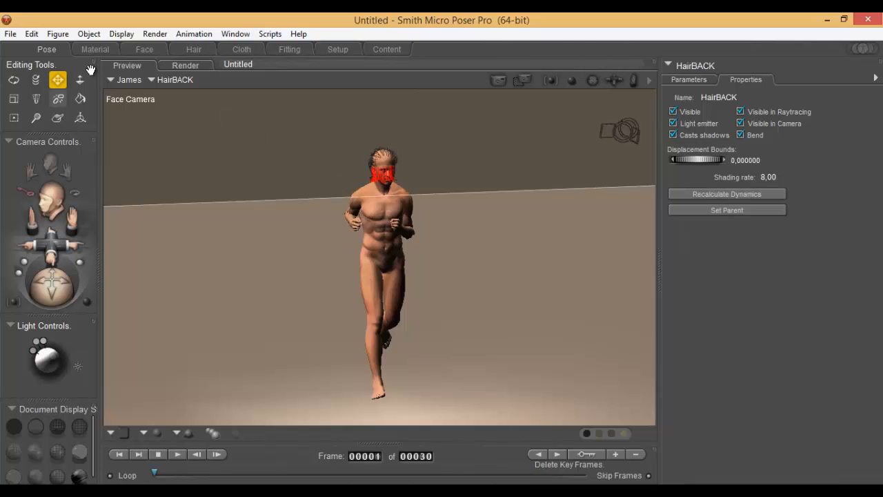
Step: Play the running animation from a more frontal view to check the hair movement, and stop it
mouse_move(592, 82)
mouse_down()
mouse_move(602, 73)
mouse_move(585, 89)
mouse_move(599, 77)
mouse_move(593, 79)
mouse_up()
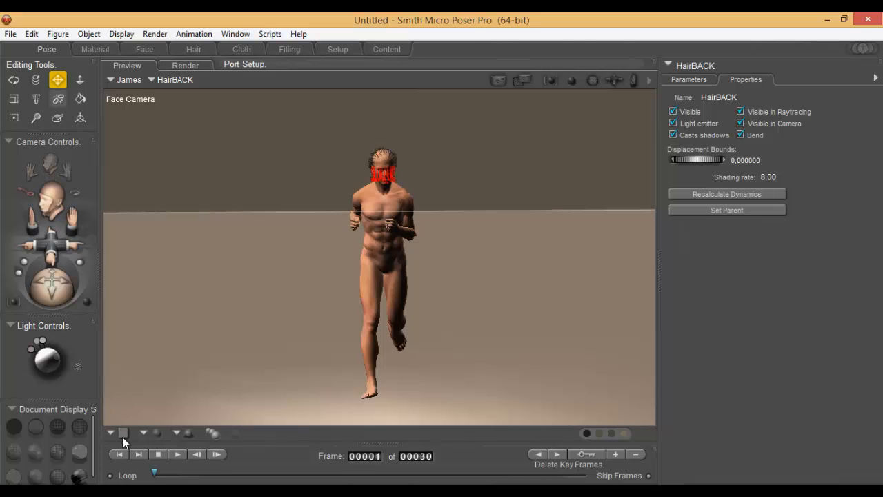
click(176, 457)
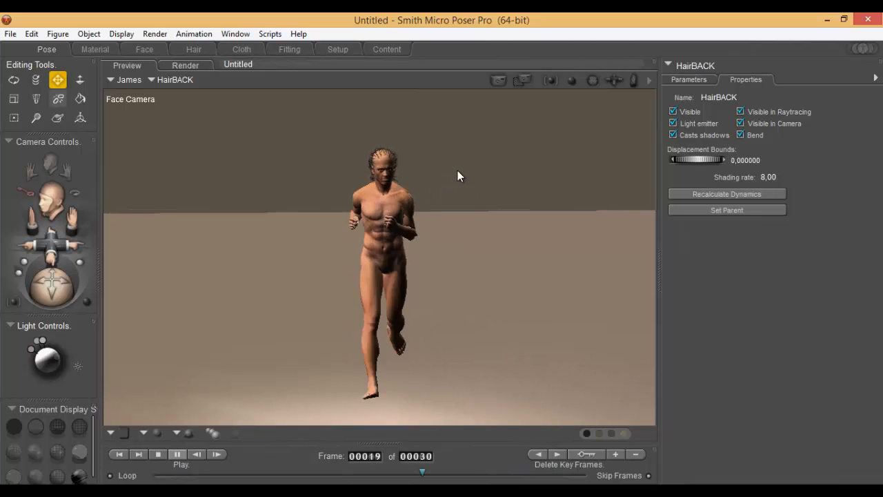
click(383, 206)
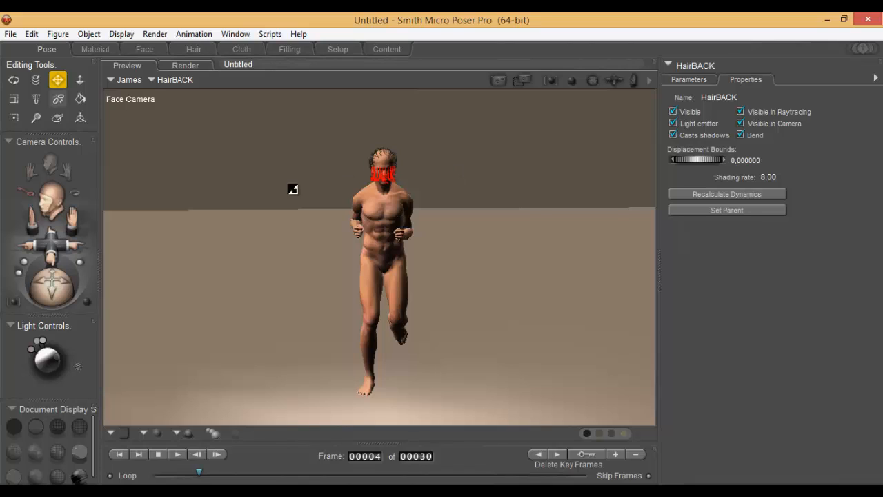
Step: Select the Head from the neck parts of the James figure
click(126, 78)
click(199, 80)
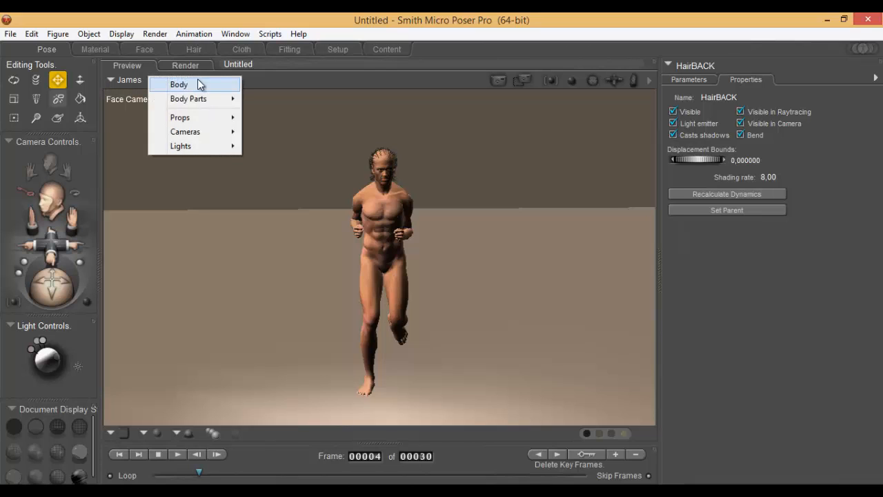
mouse_move(218, 103)
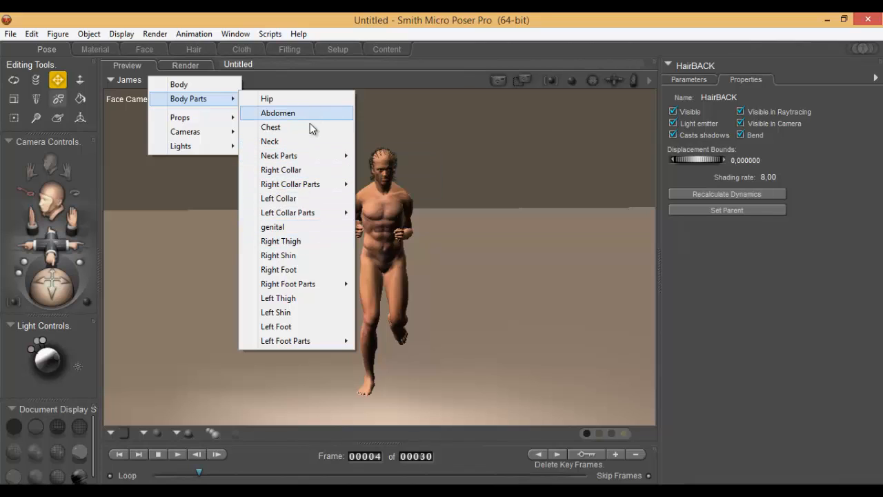
mouse_move(309, 157)
click(388, 155)
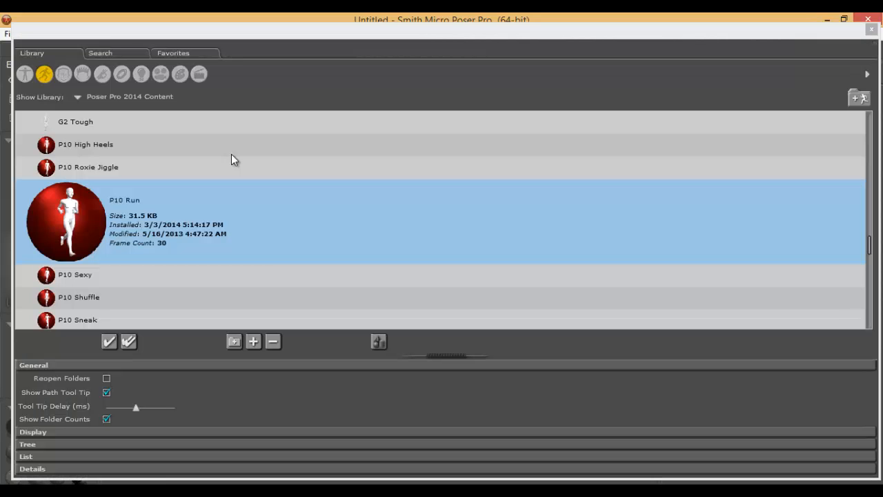
Step: Apply the James Joy facial expression from the James folder of the expression library and close the library
click(63, 74)
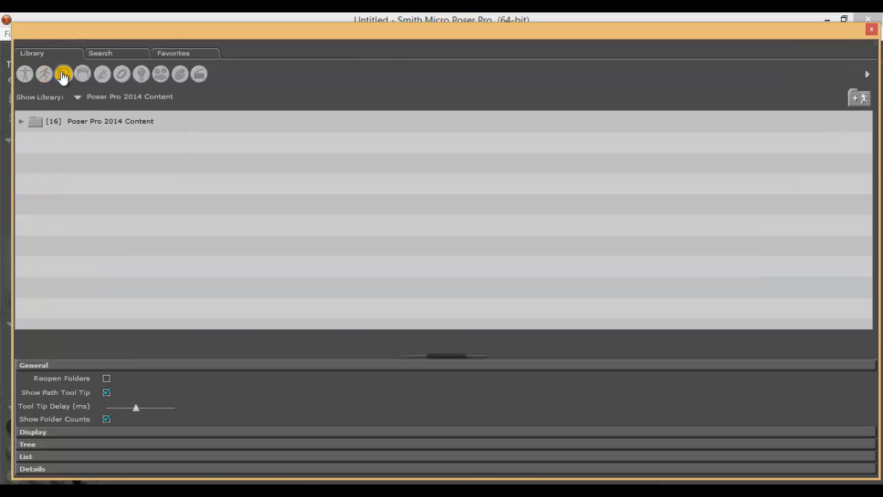
click(21, 121)
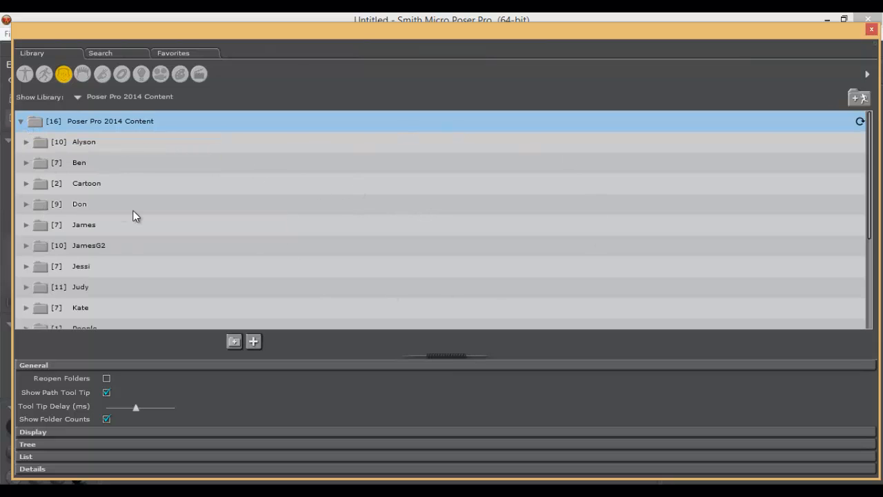
click(25, 225)
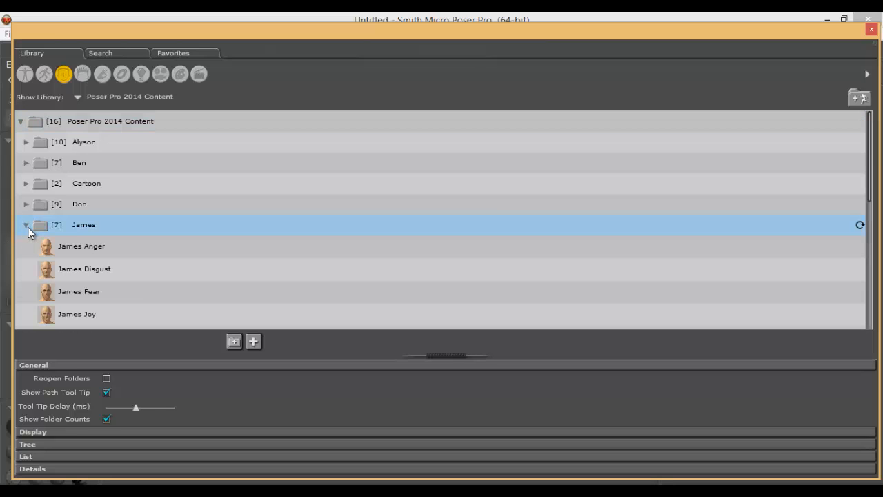
click(186, 319)
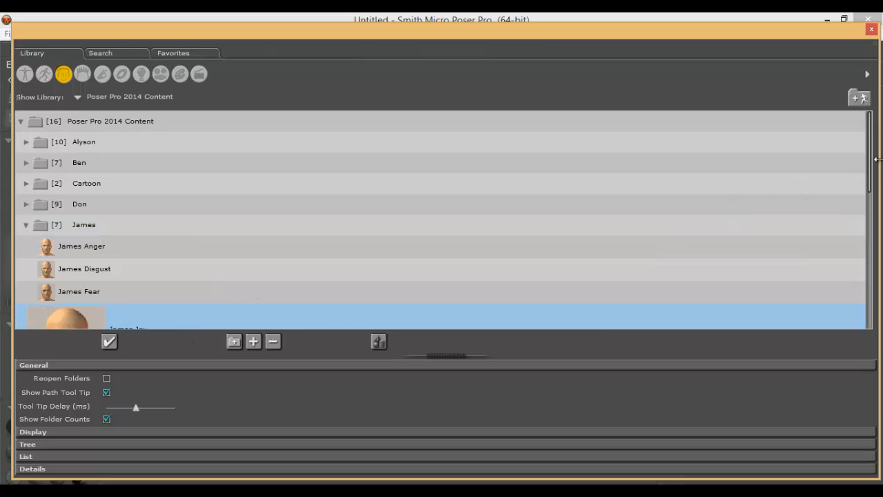
drag(871, 169, 868, 230)
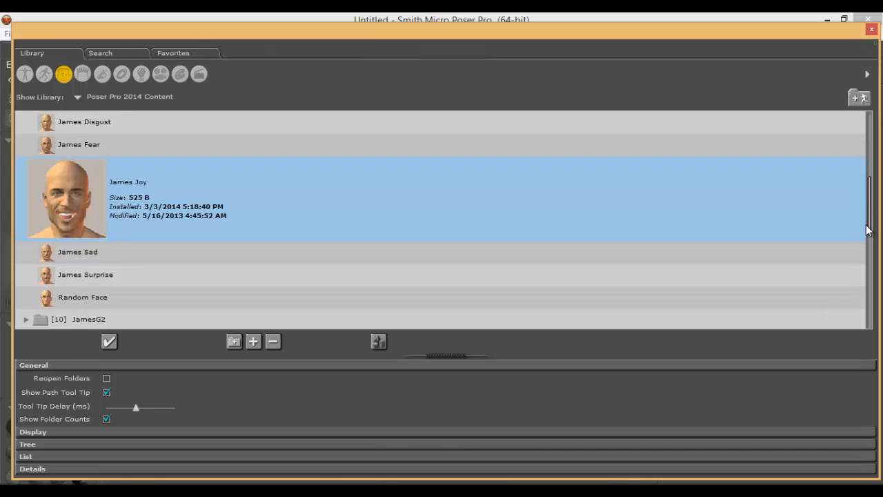
double_click(302, 199)
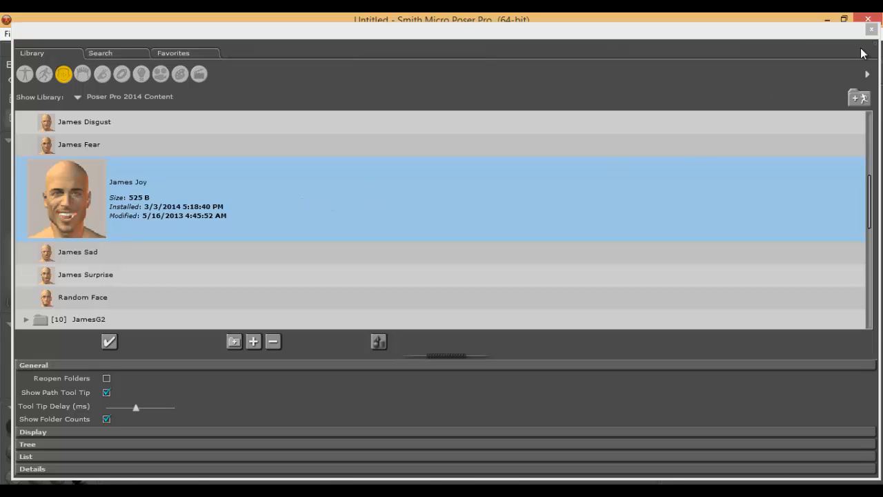
click(871, 29)
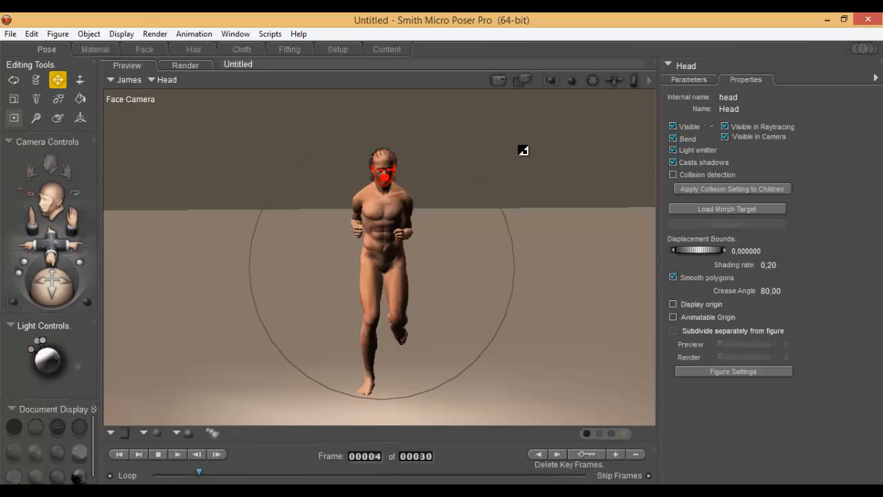
Step: Examine James's facial expression up close and expand the Brow face morphs in the Head's parameters
click(698, 80)
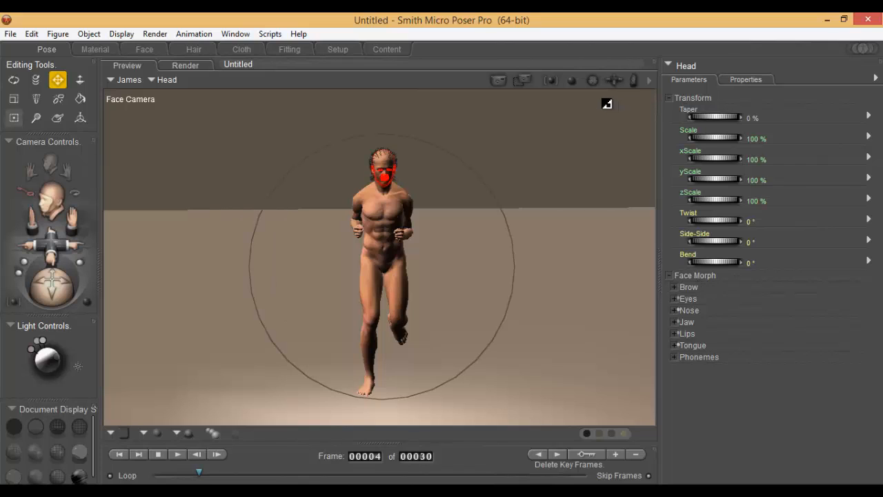
mouse_move(594, 83)
mouse_down()
mouse_move(603, 78)
mouse_move(597, 85)
mouse_up()
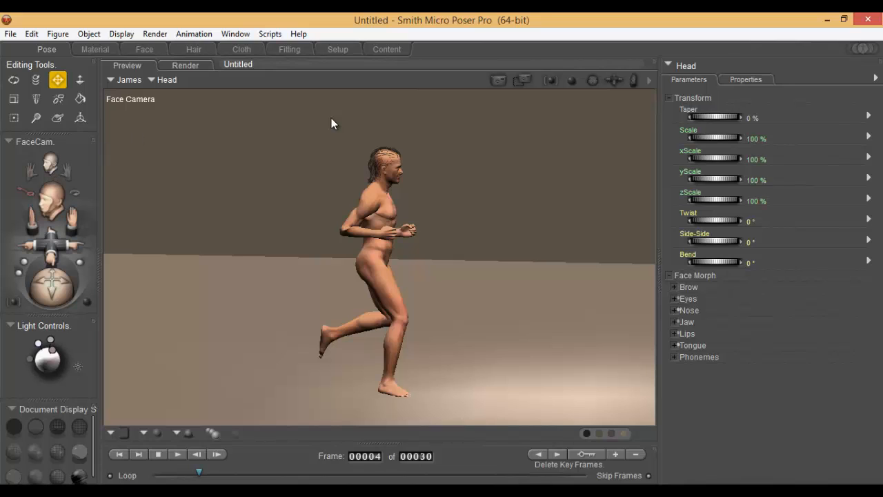
drag(618, 83, 635, 82)
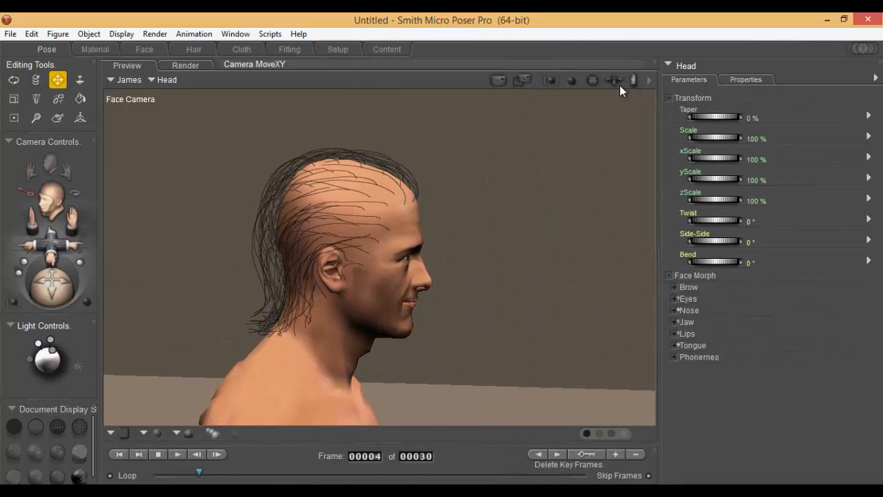
drag(581, 82, 590, 81)
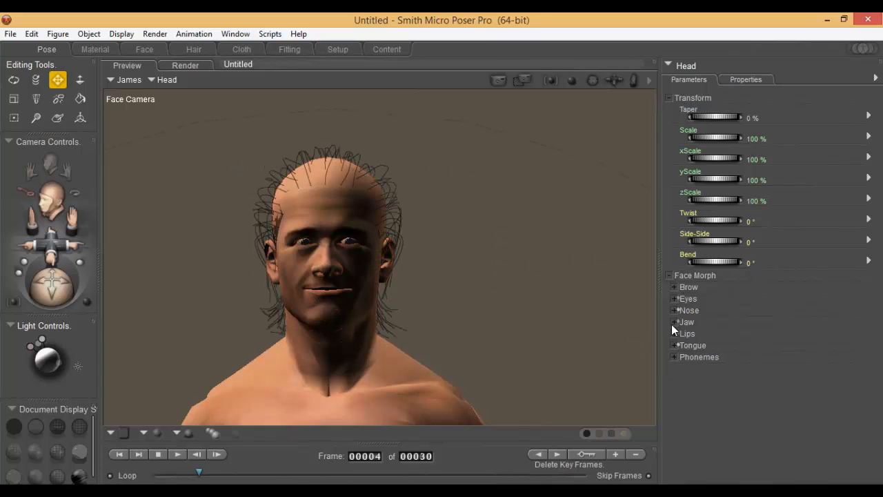
click(675, 287)
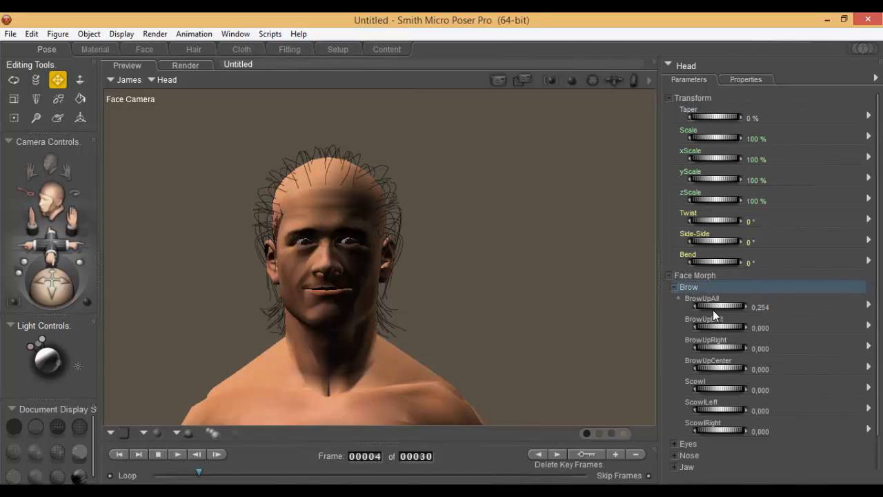
Step: Set the BrowUpAll face morph to 0,554 and the Smile lip morph to 0,390
mouse_move(715, 305)
mouse_down()
mouse_move(748, 306)
mouse_move(702, 306)
mouse_move(712, 307)
mouse_up()
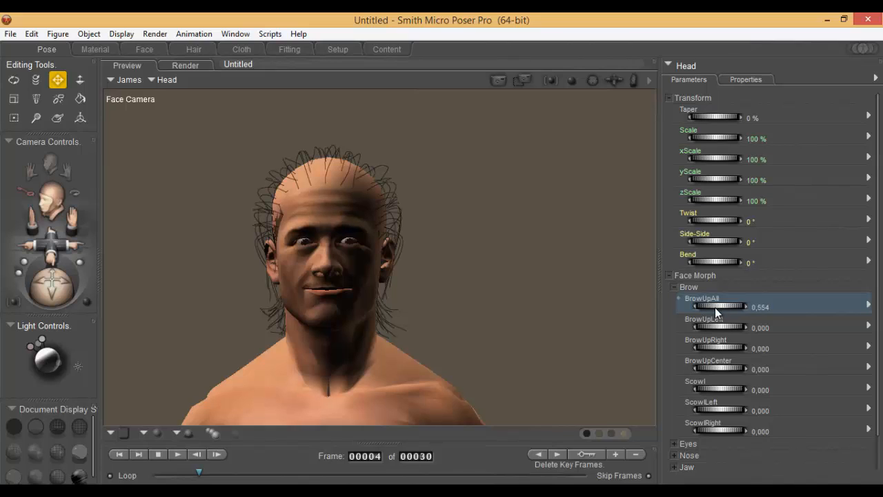
click(675, 286)
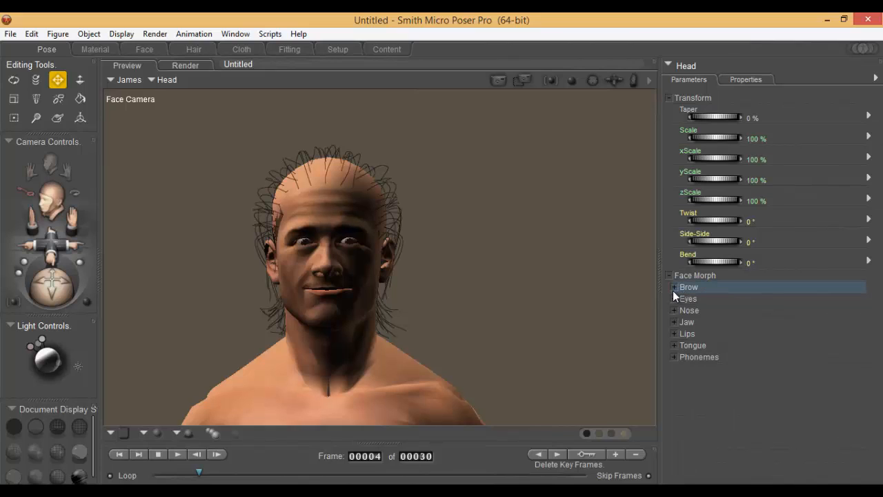
click(675, 334)
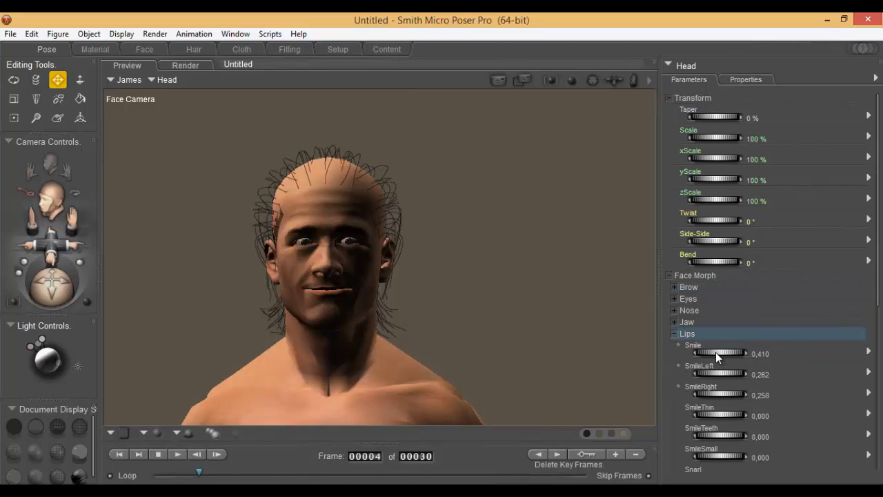
mouse_move(716, 352)
mouse_down()
mouse_move(757, 351)
mouse_move(736, 346)
mouse_move(610, 370)
mouse_move(783, 348)
mouse_move(702, 353)
mouse_move(715, 354)
mouse_up()
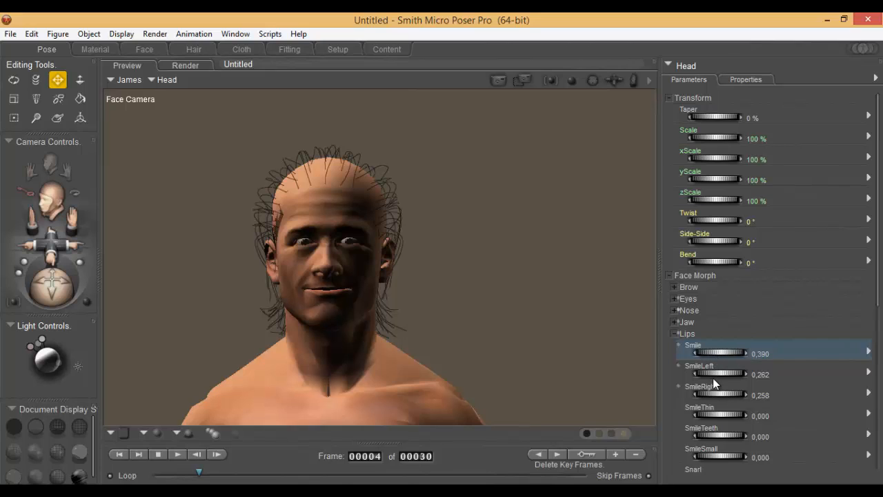
click(675, 334)
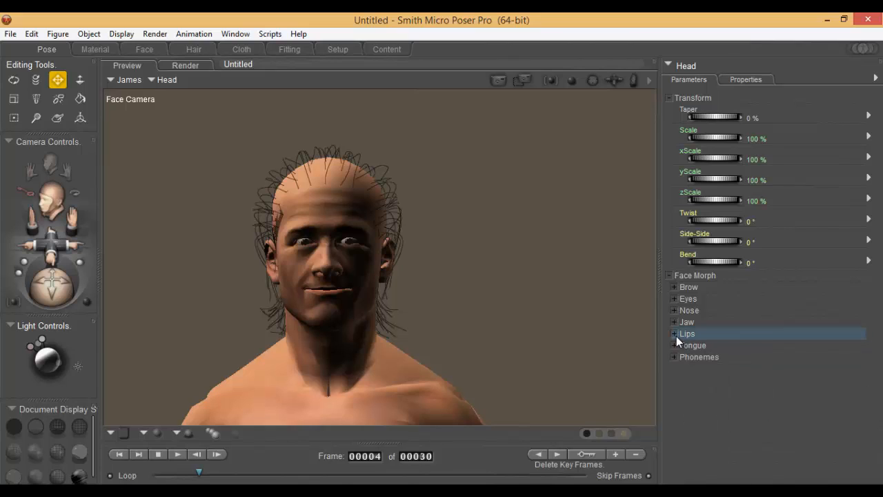
Step: Open James's mouth with a MouthOpen value of 0,400 and strengthen the Smile lip morph to 0,650
click(675, 322)
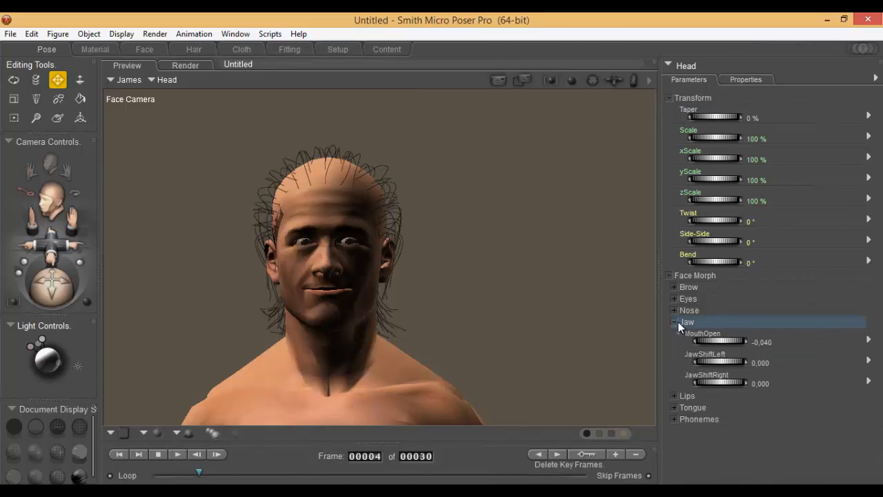
drag(710, 341, 716, 345)
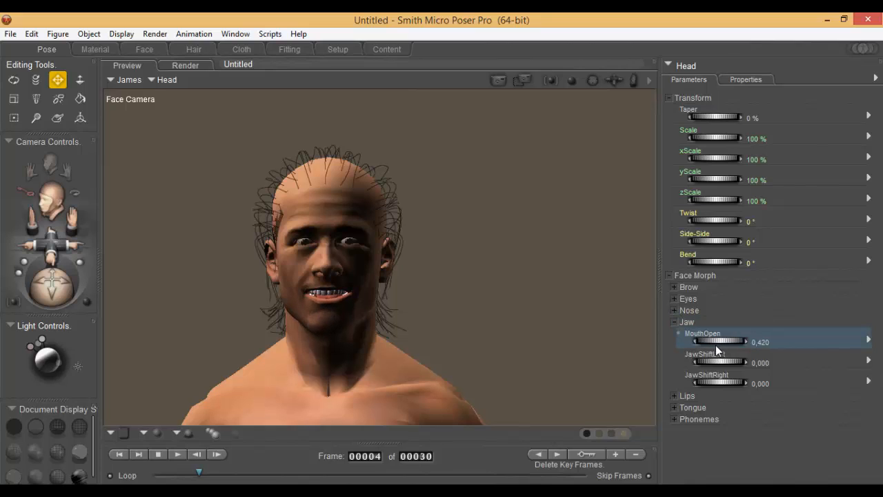
click(672, 395)
drag(706, 414, 723, 419)
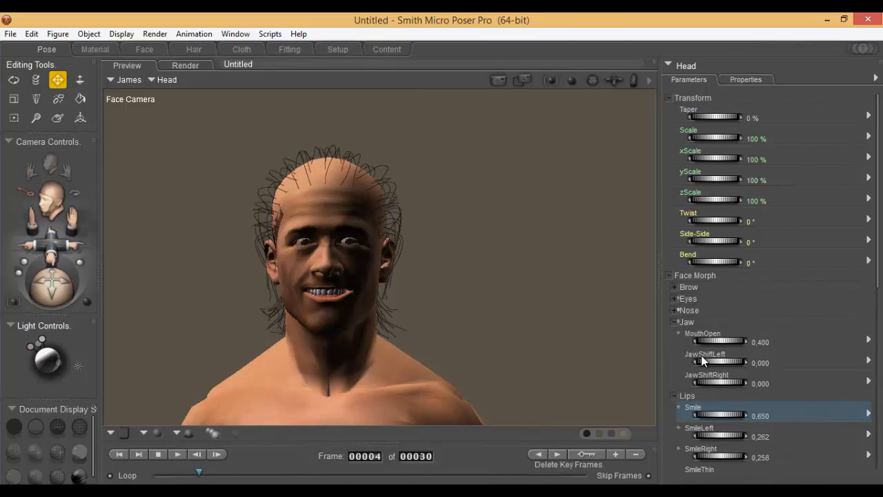
Step: Try extreme values of the JawShiftLeft morph, reset it to 0,000, and collapse the Jaw and Lips groups
drag(701, 356, 658, 363)
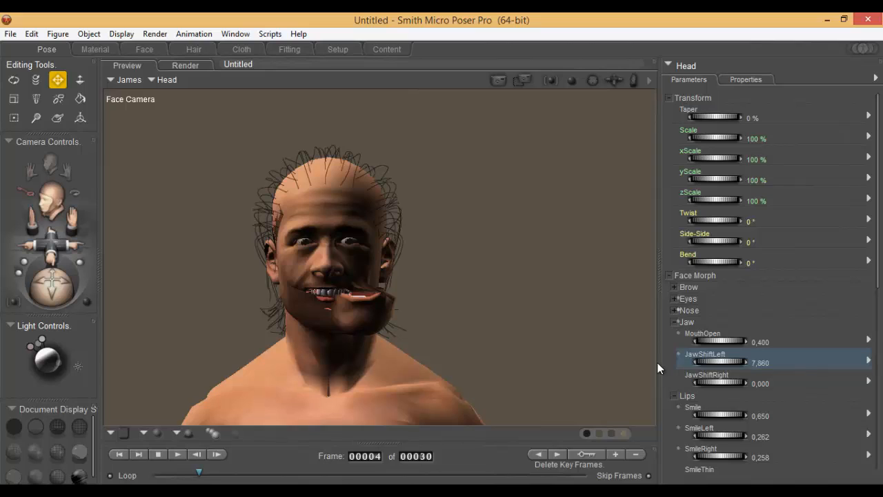
drag(736, 362, 713, 362)
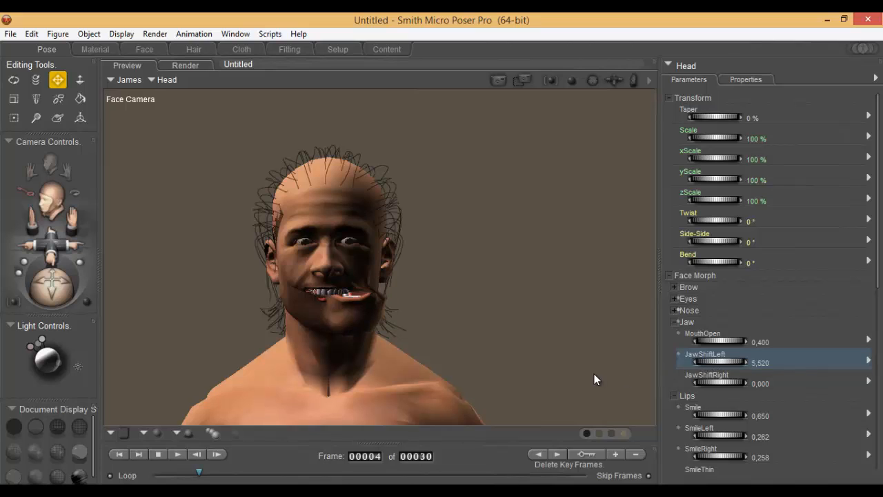
drag(594, 374, 700, 367)
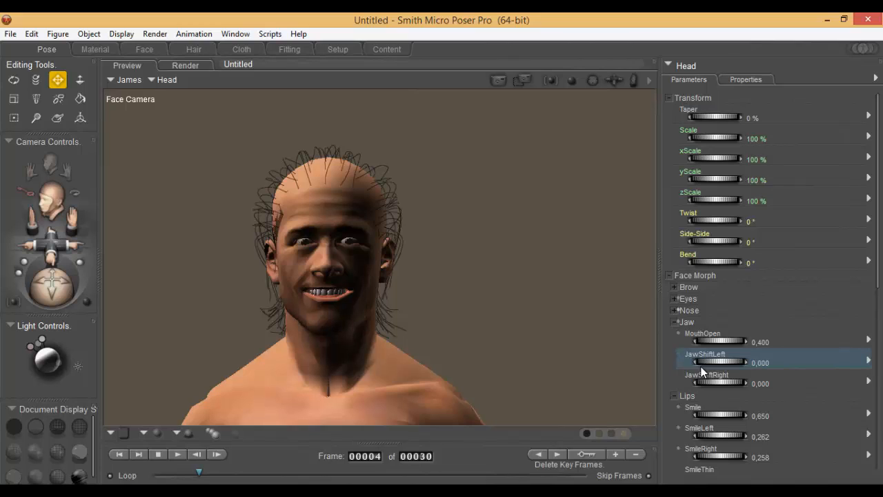
click(674, 322)
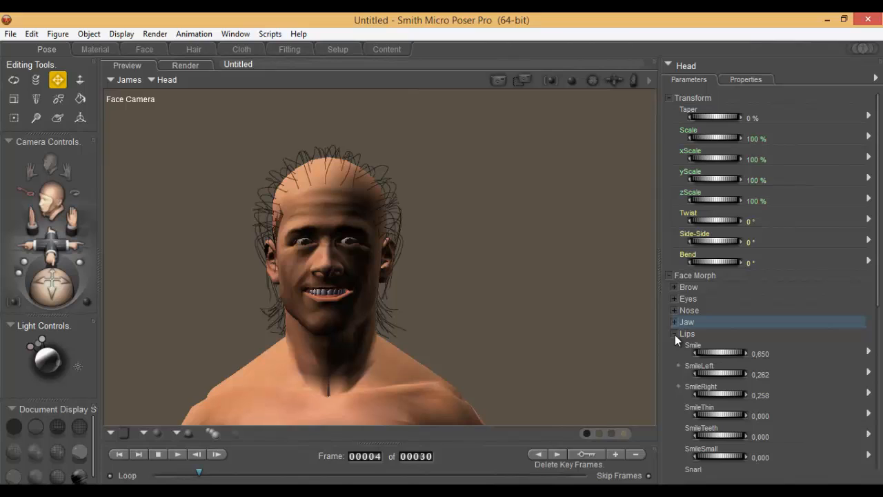
click(675, 335)
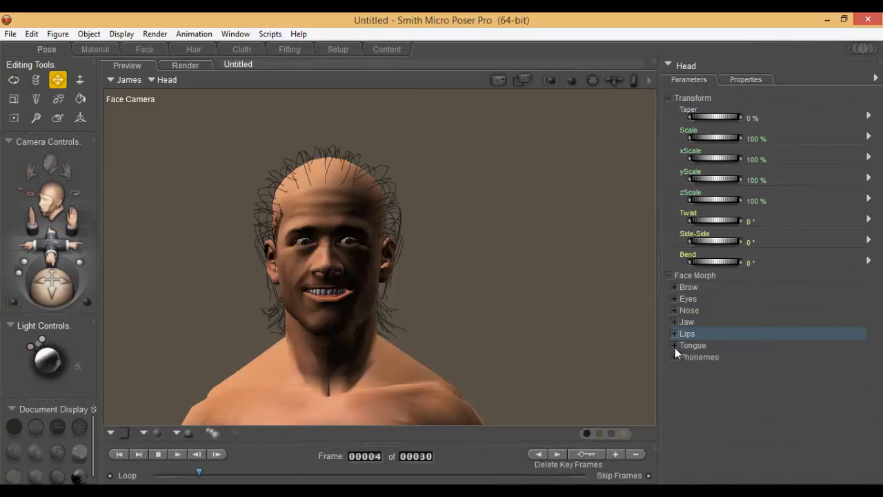
Step: Set the TongueRoll morph in the Tongue group to 3,740 and collapse the group
click(674, 346)
mouse_move(706, 360)
mouse_down()
mouse_move(759, 358)
mouse_move(702, 363)
mouse_up()
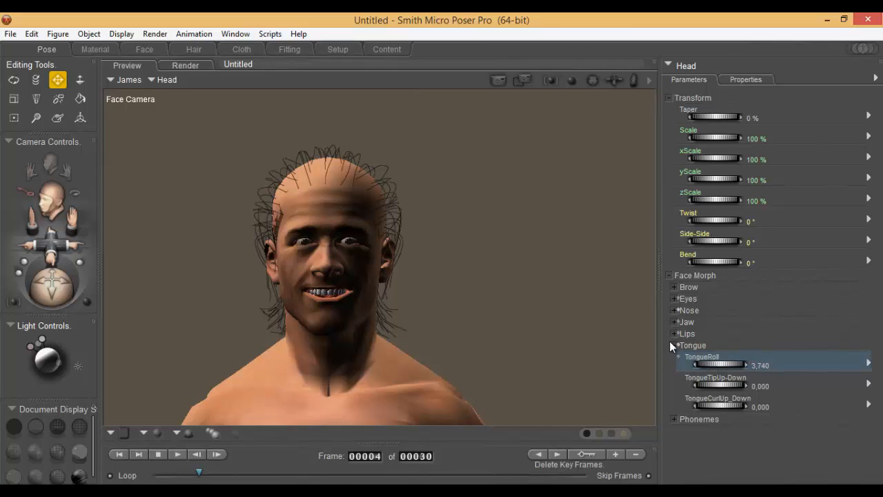
click(673, 344)
Step: Try stronger values of the mouthA phoneme morph and set it to 0,300
click(676, 357)
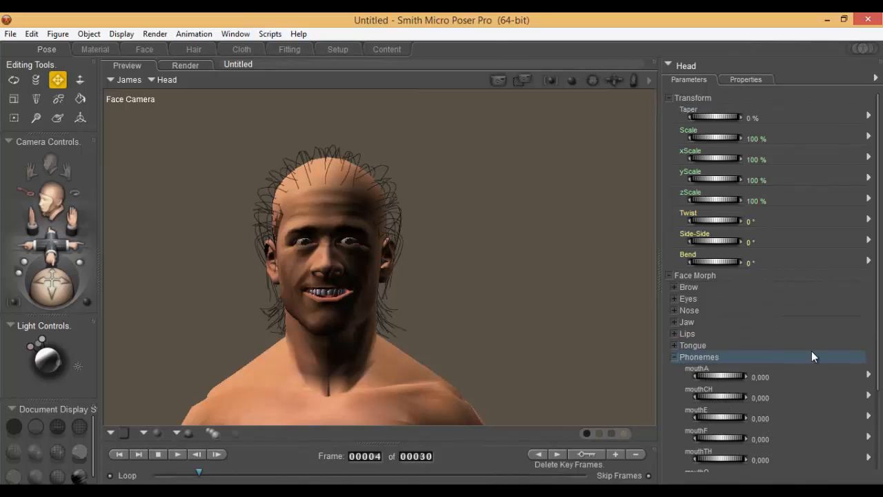
drag(879, 274, 880, 361)
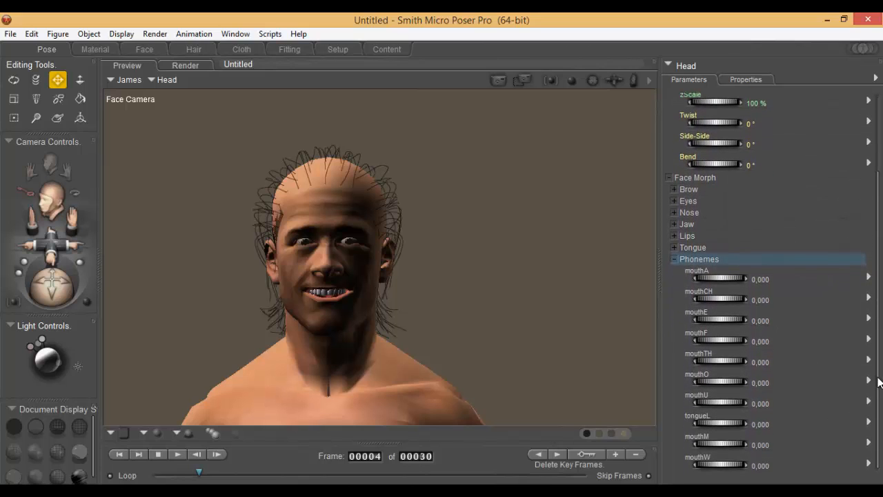
right_click(716, 446)
click(709, 274)
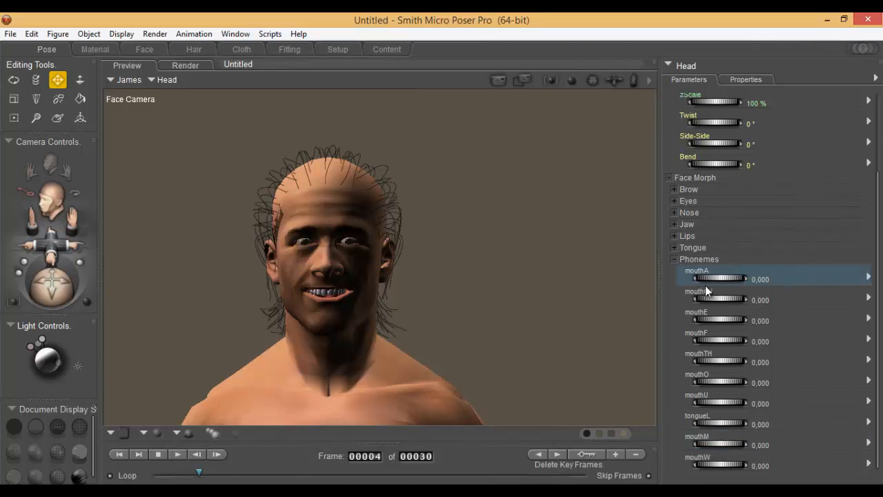
drag(720, 279, 807, 278)
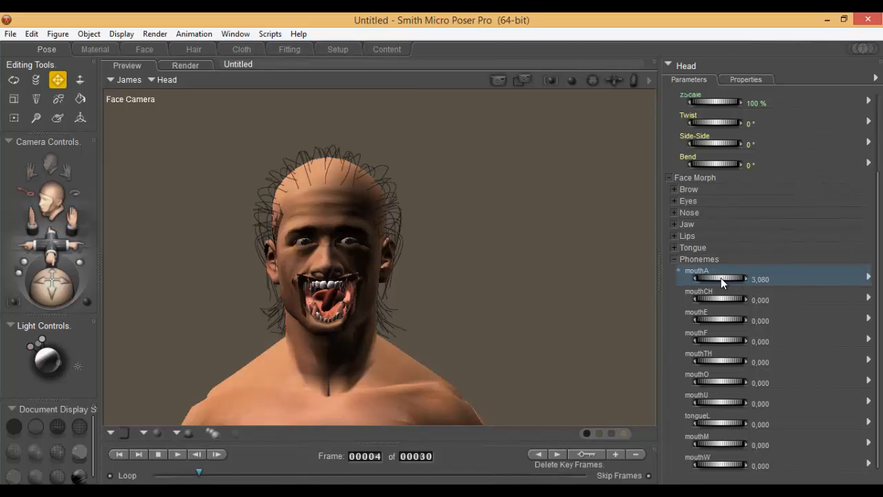
drag(679, 280, 601, 309)
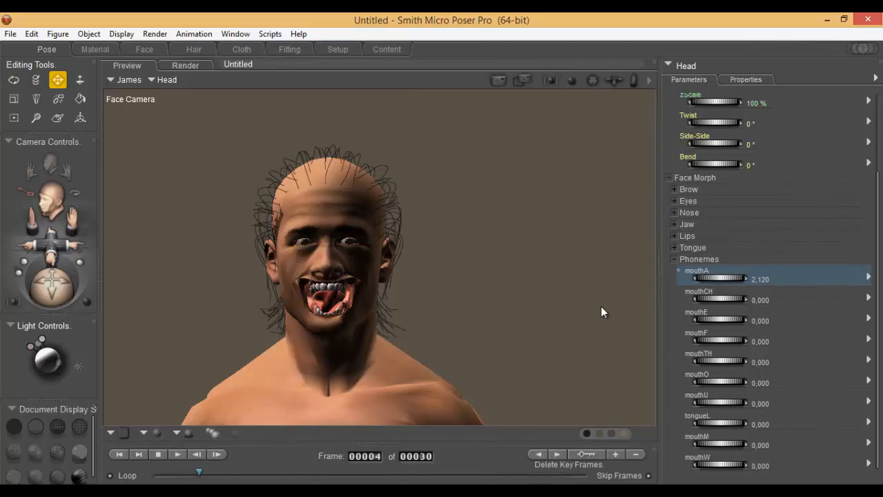
mouse_move(745, 277)
mouse_down()
mouse_move(726, 277)
mouse_move(759, 277)
mouse_up()
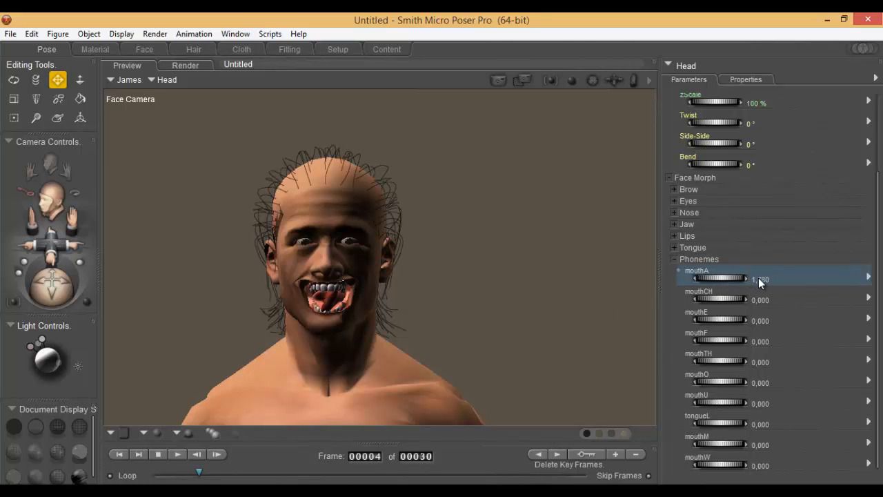
drag(758, 277, 714, 281)
double_click(713, 282)
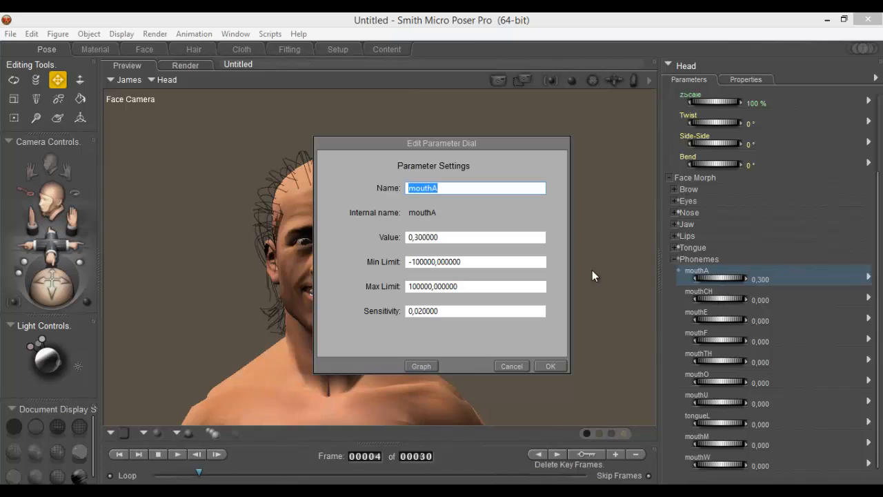
click(517, 369)
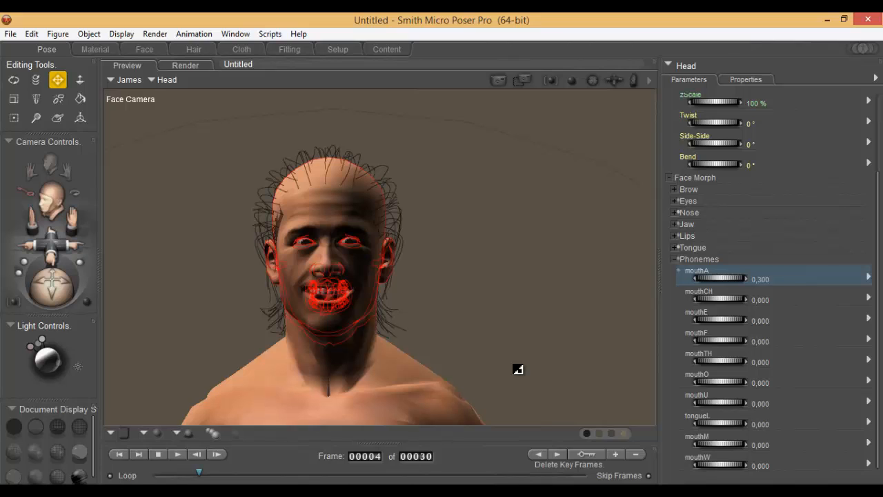
Step: Frame James's torso and fists in the Face Camera and render the view with FireFly using the existing manual settings
click(555, 176)
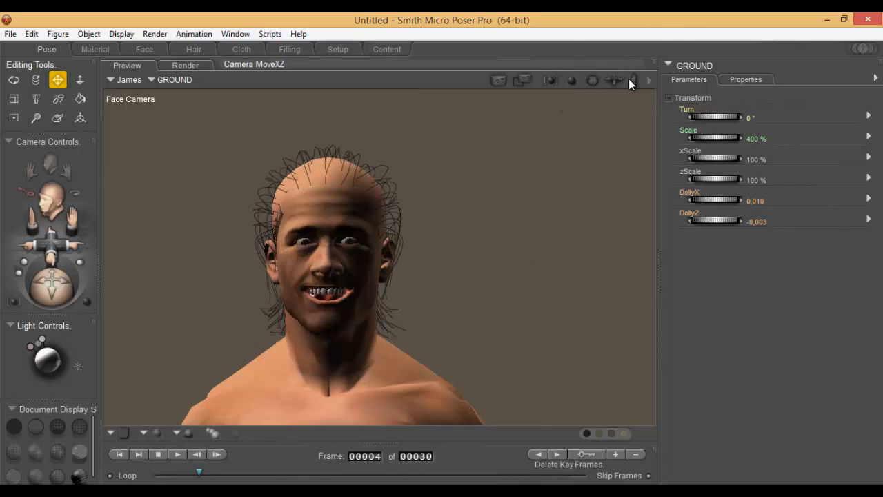
mouse_move(634, 78)
mouse_down()
mouse_move(698, 13)
mouse_move(629, 39)
mouse_move(631, 79)
mouse_move(637, 68)
mouse_move(623, 79)
mouse_up()
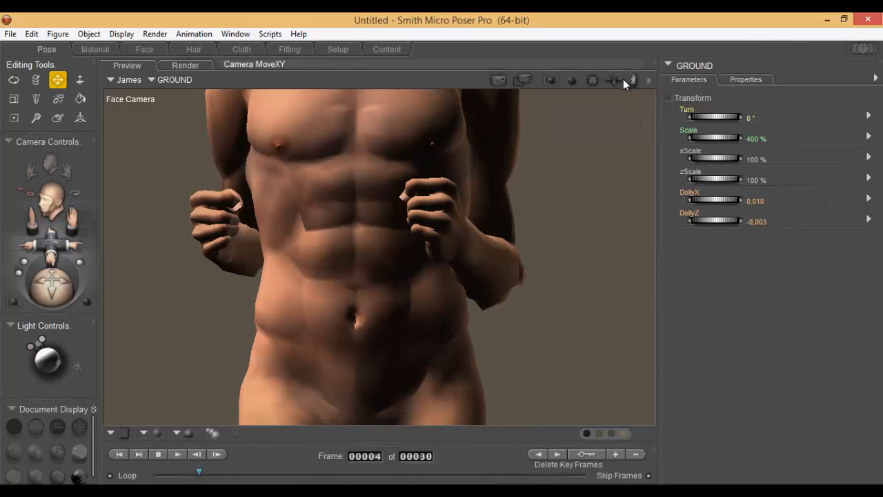
click(147, 34)
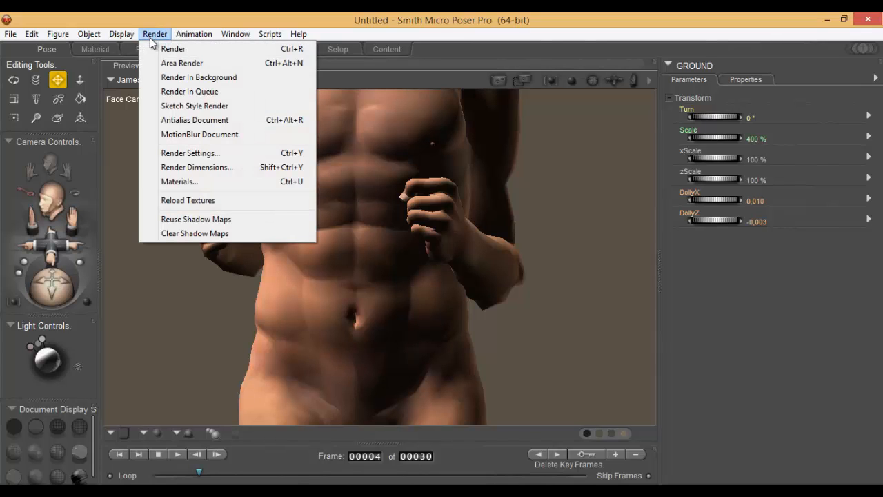
click(209, 152)
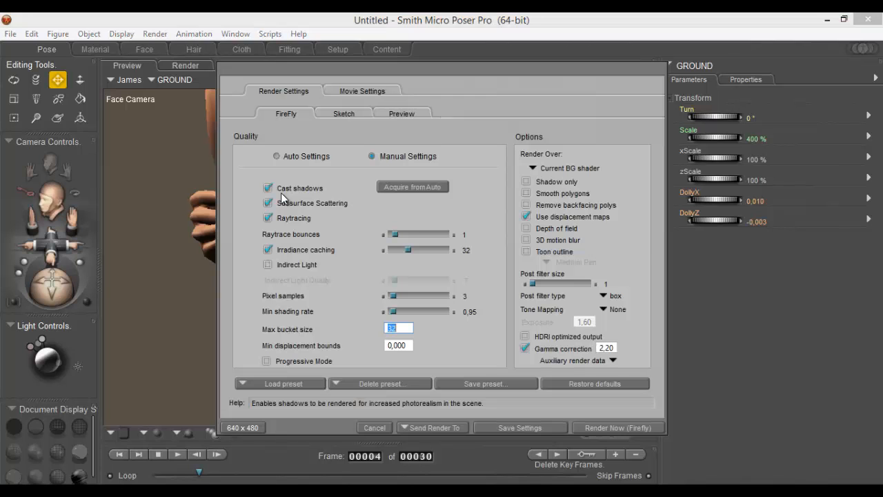
click(649, 429)
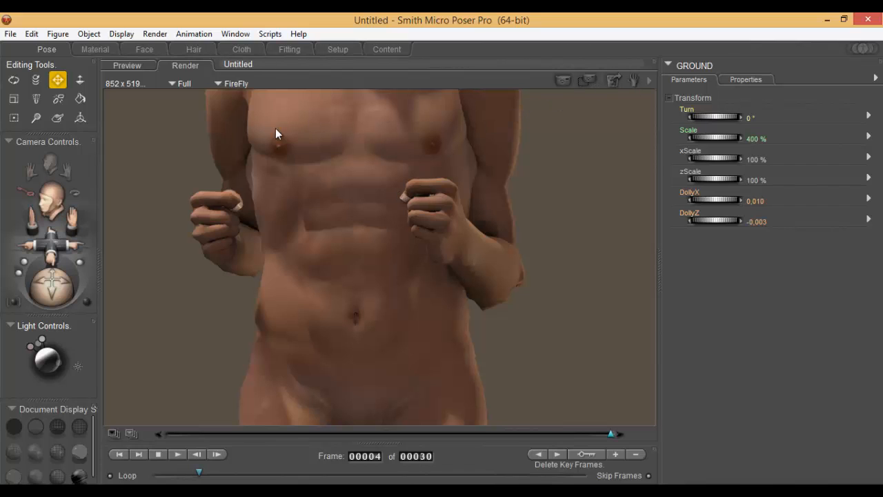
Step: Compare the preview of James's torso with its FireFly render, ending in the preview
click(121, 62)
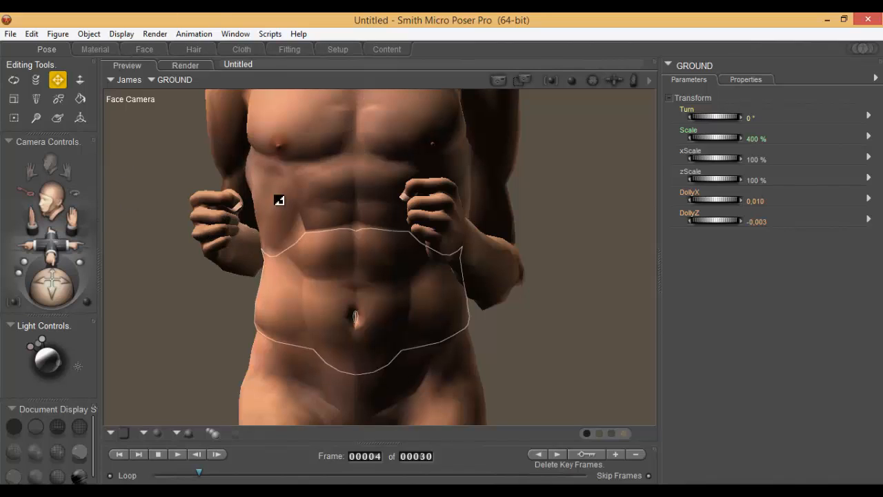
click(160, 66)
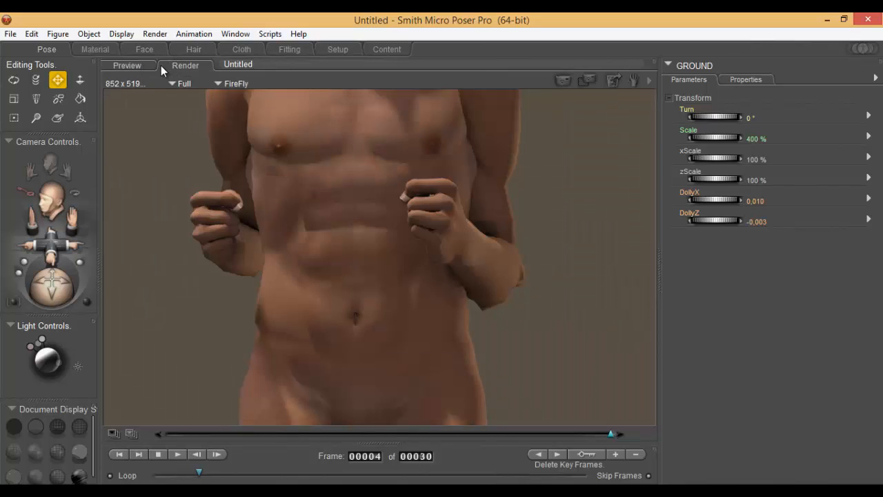
click(124, 66)
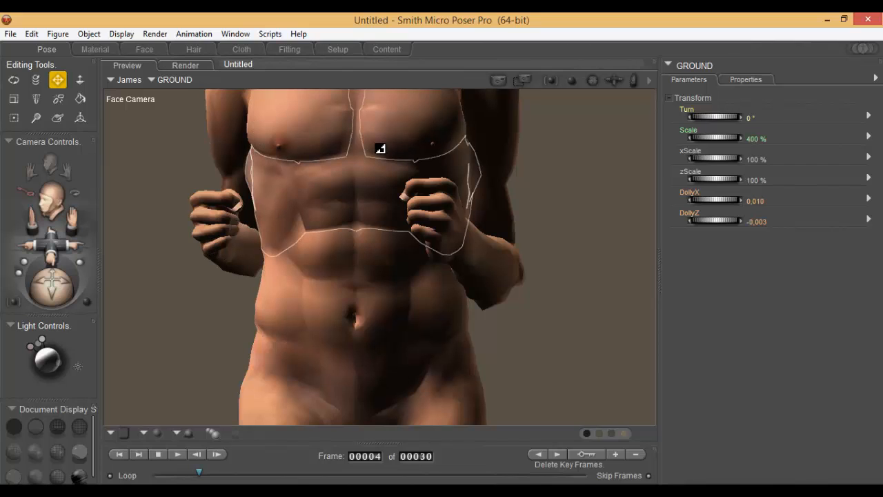
click(186, 66)
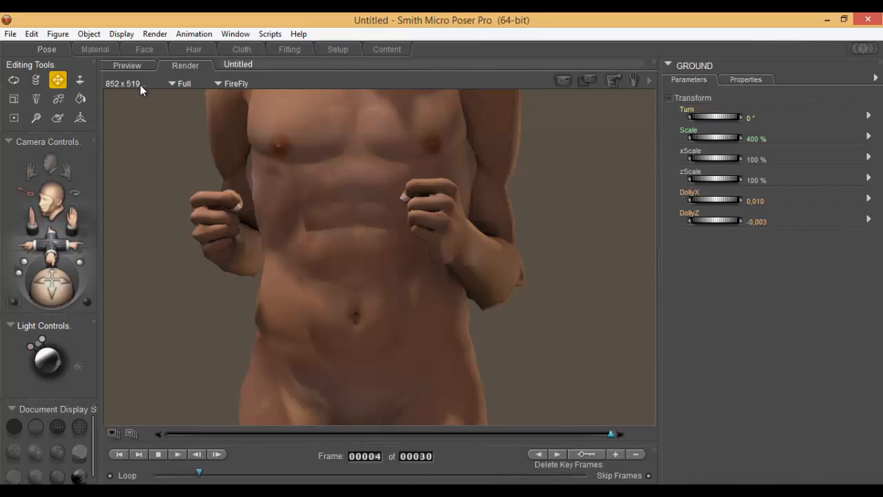
click(136, 63)
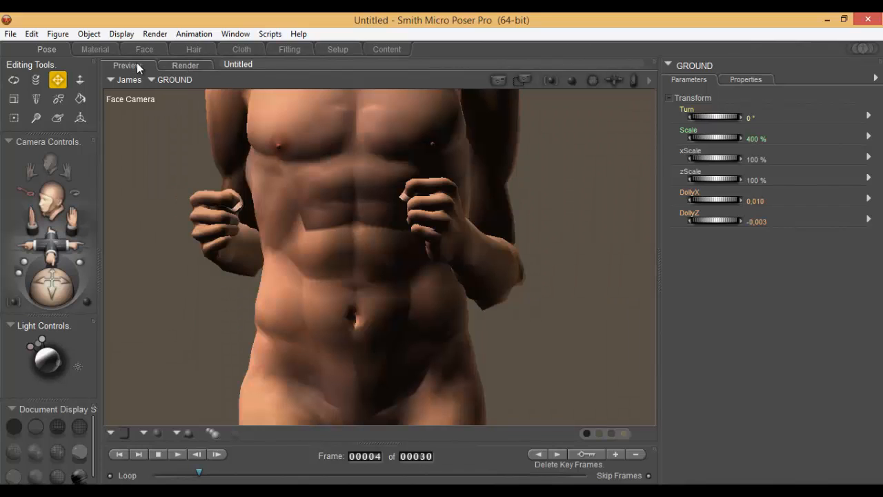